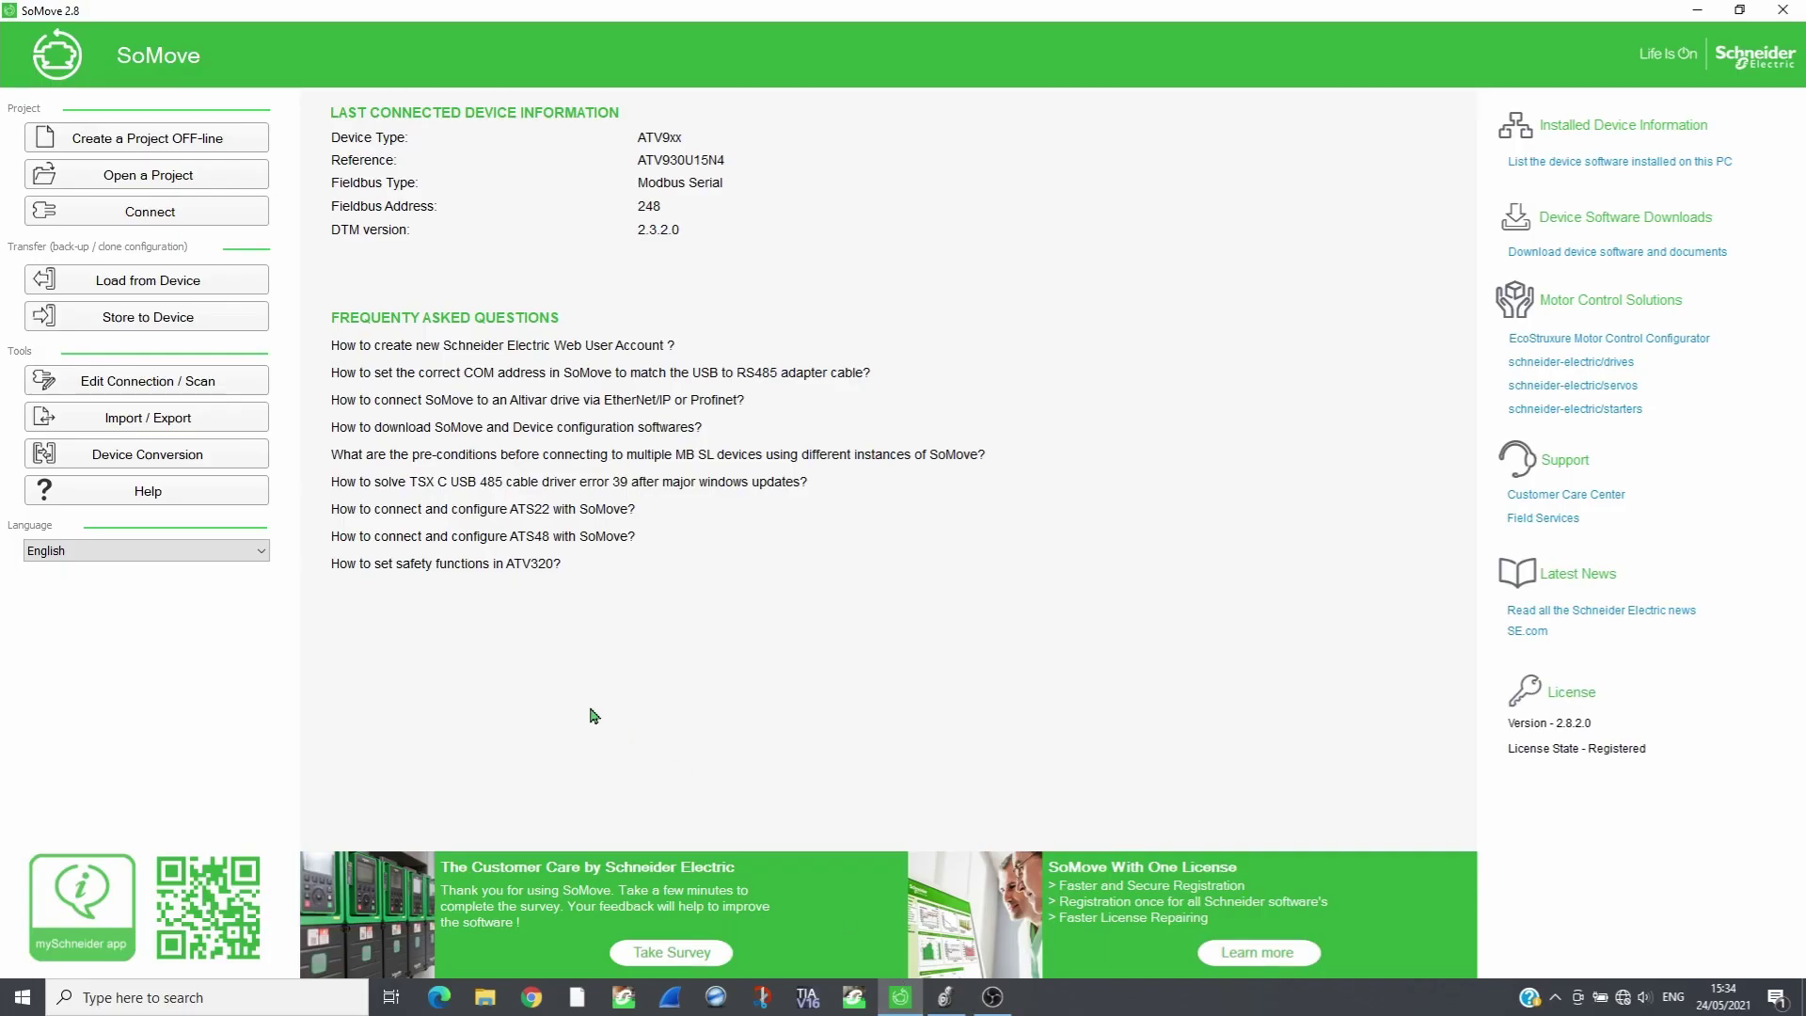
# Step: Scan the network, connect to the ATV930 drive, and set FR1 to Embedded Ethernet
pyautogui.click(164, 382)
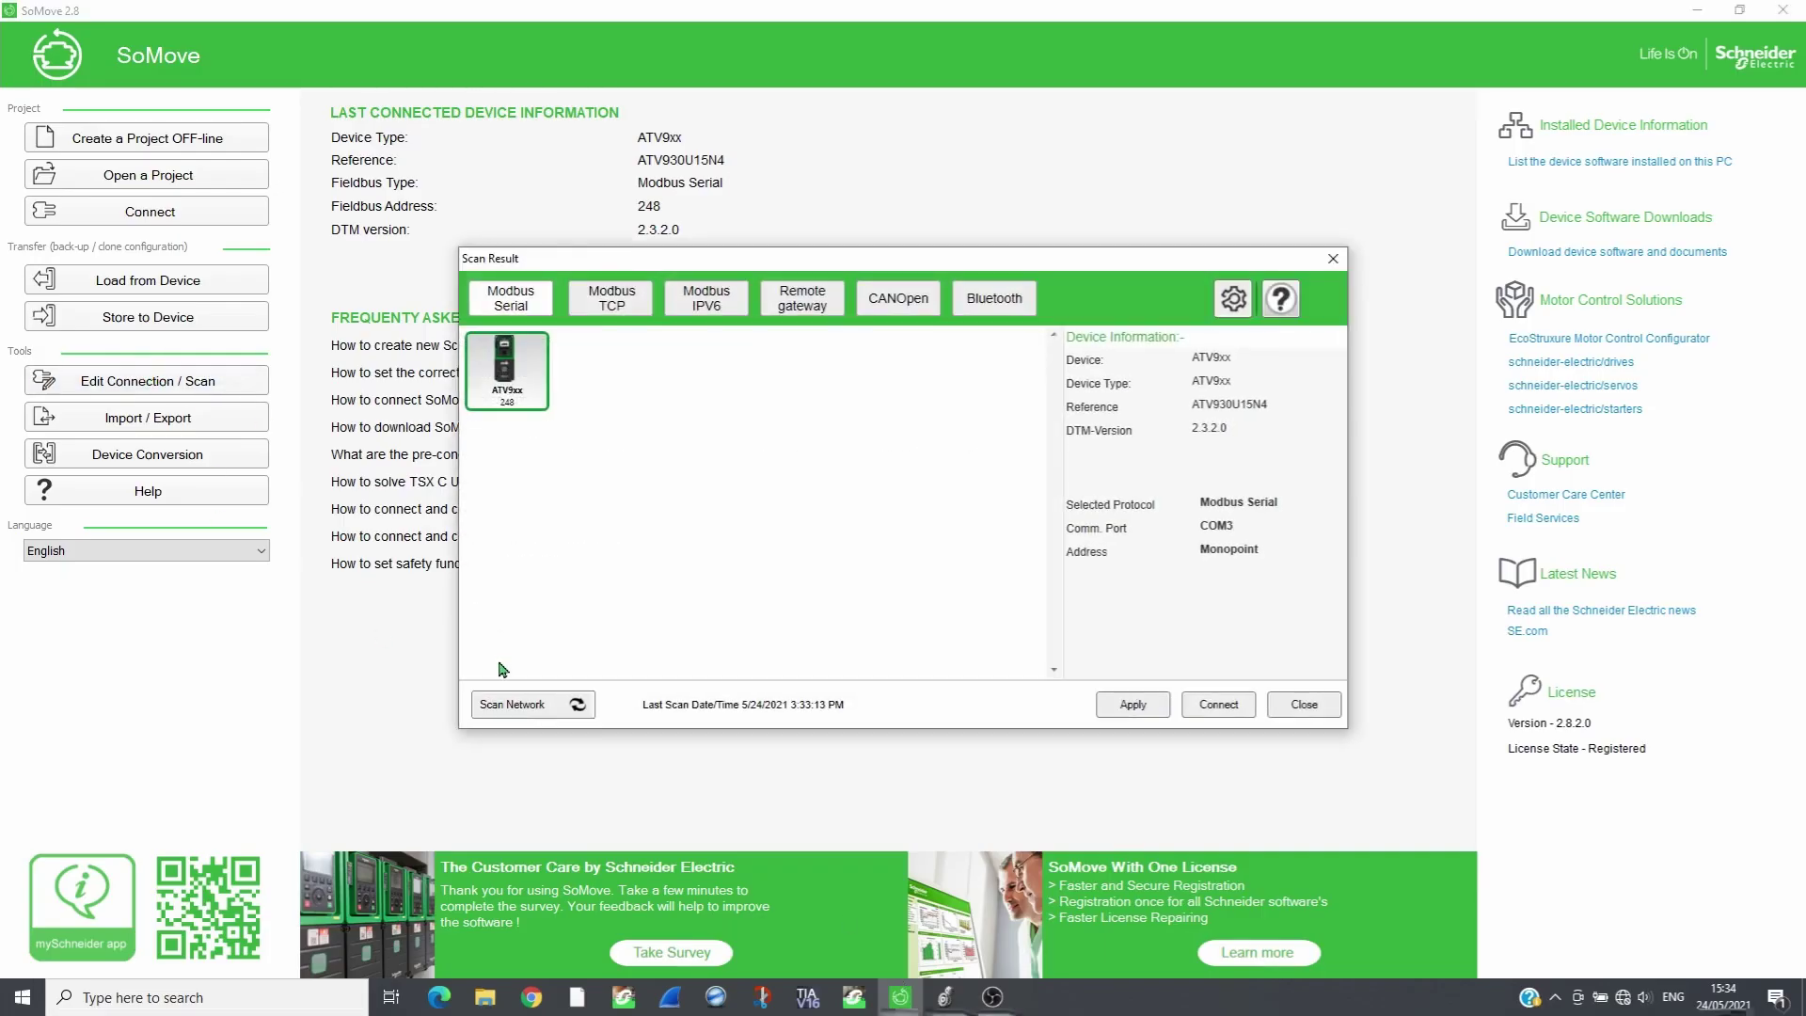
pyautogui.click(523, 705)
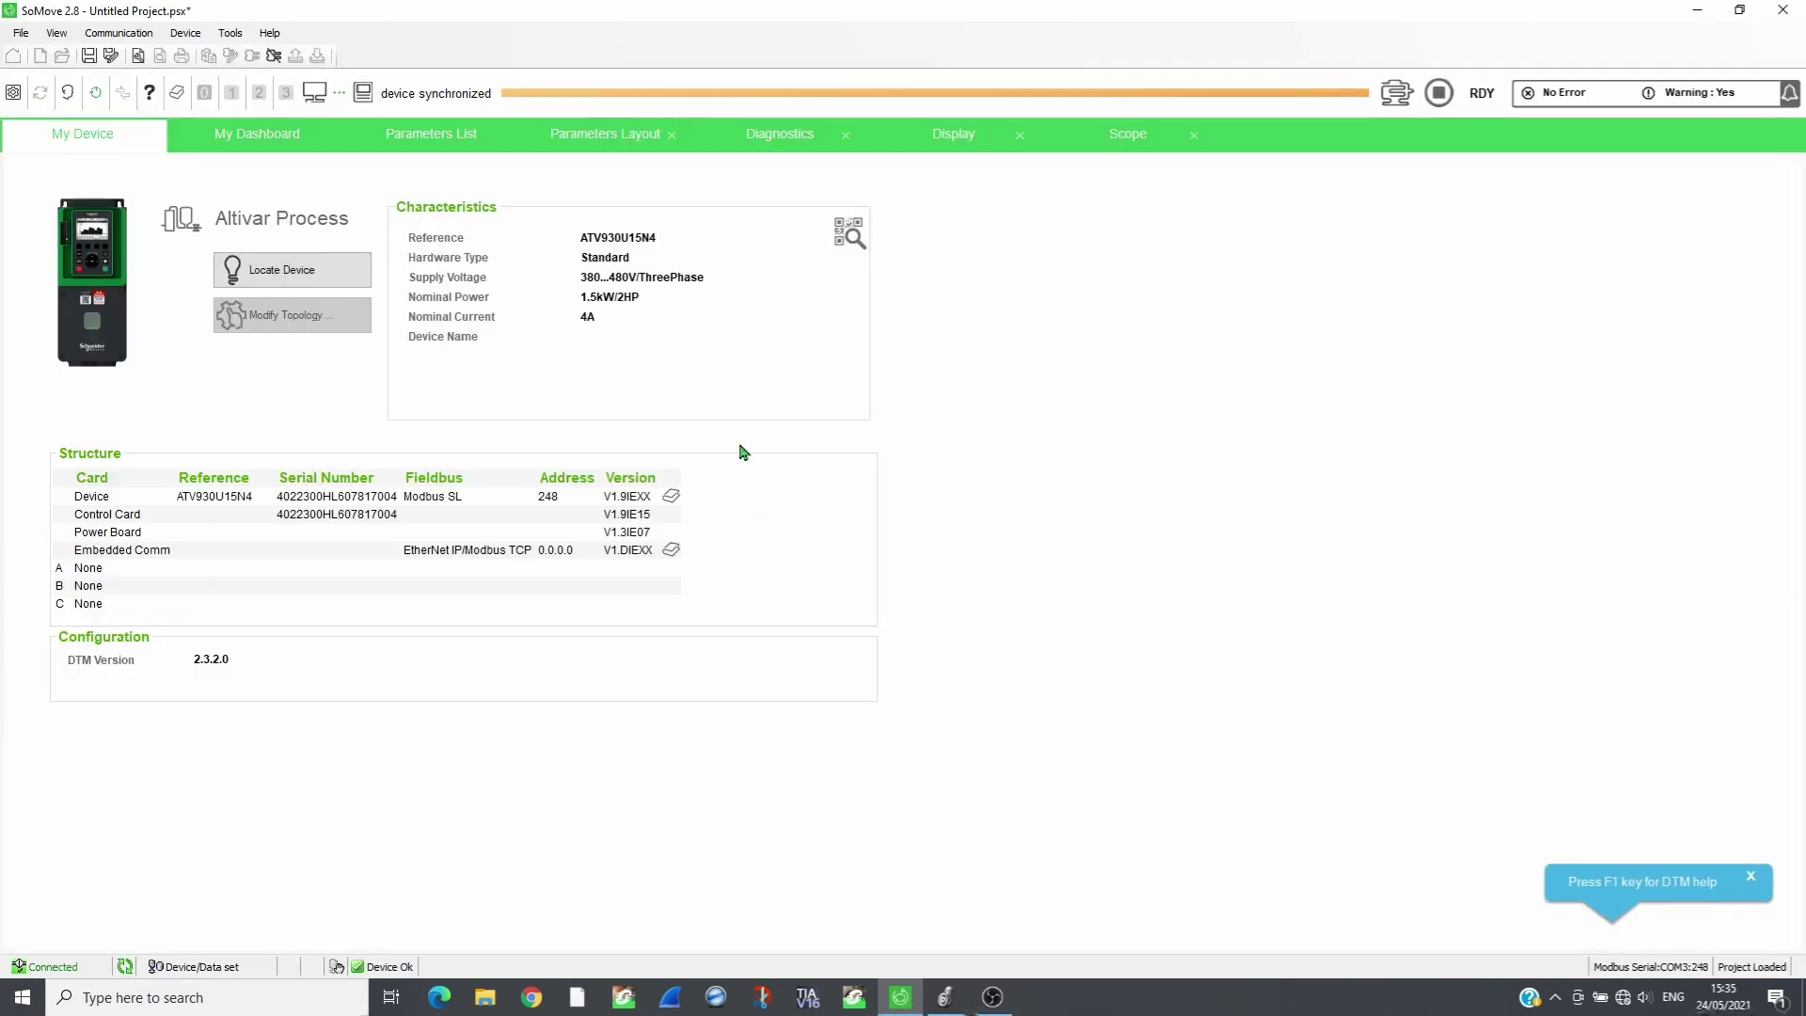
pyautogui.click(461, 137)
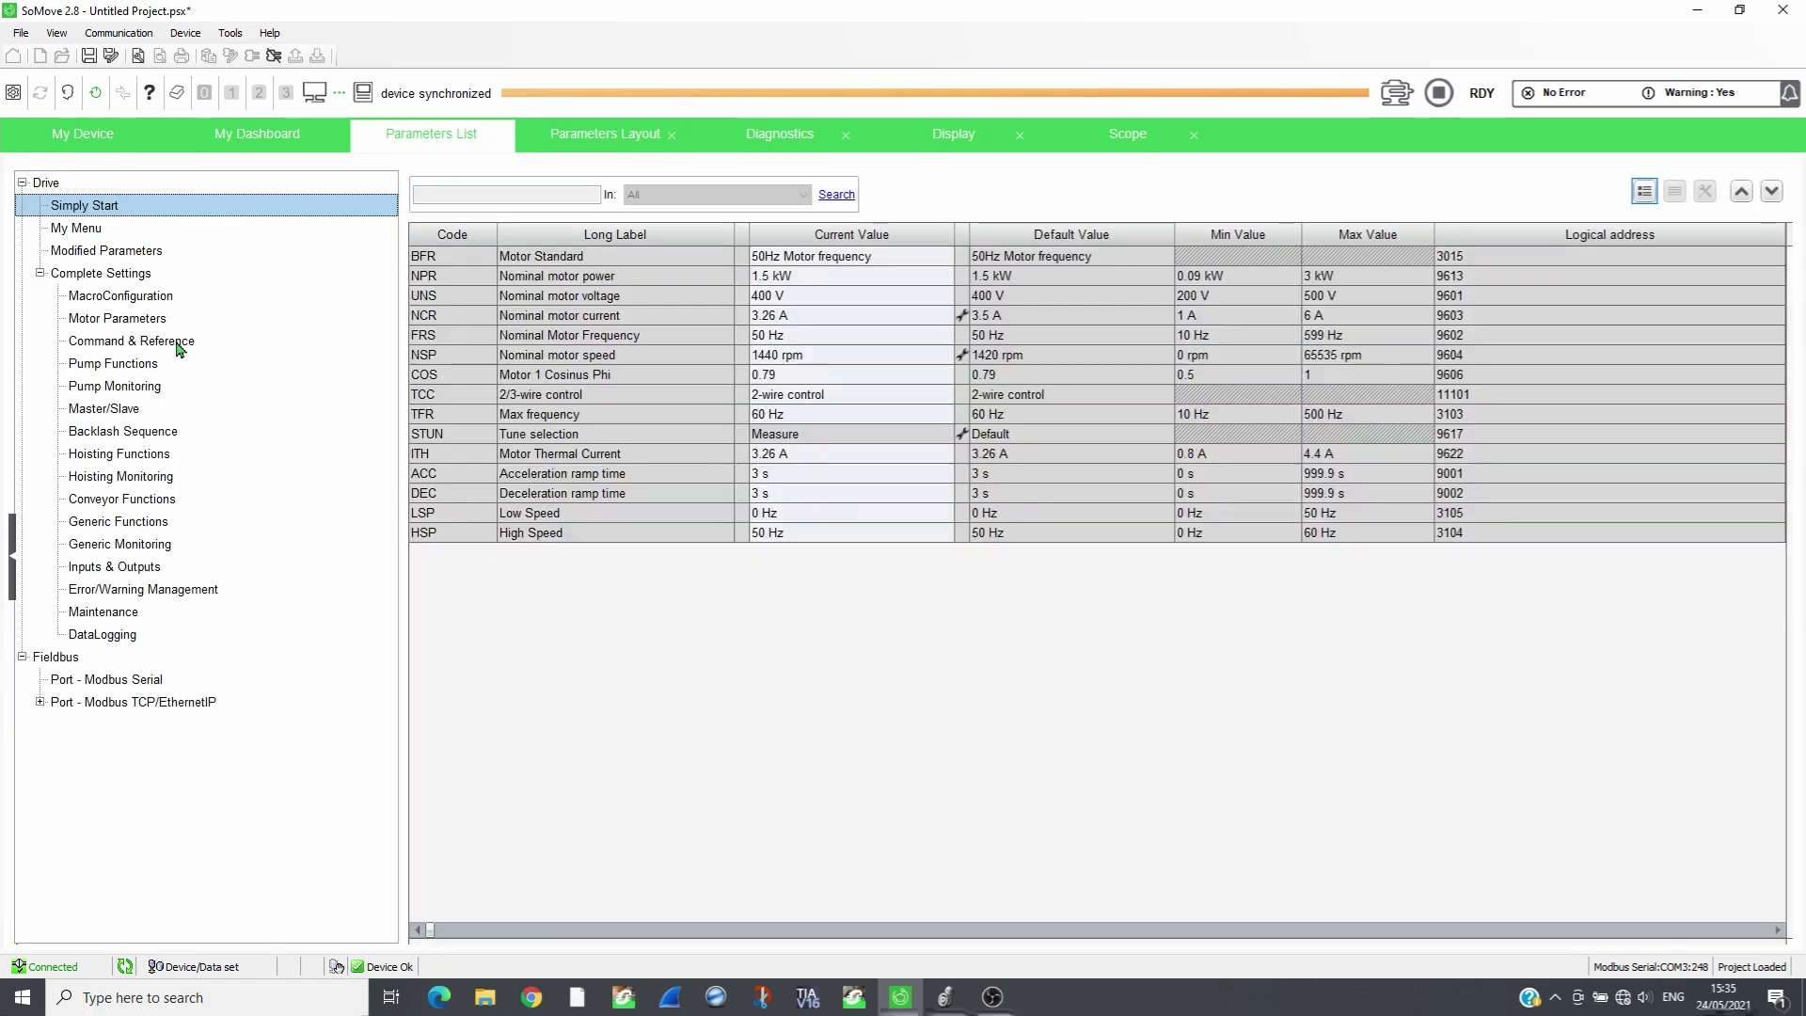
pyautogui.click(179, 344)
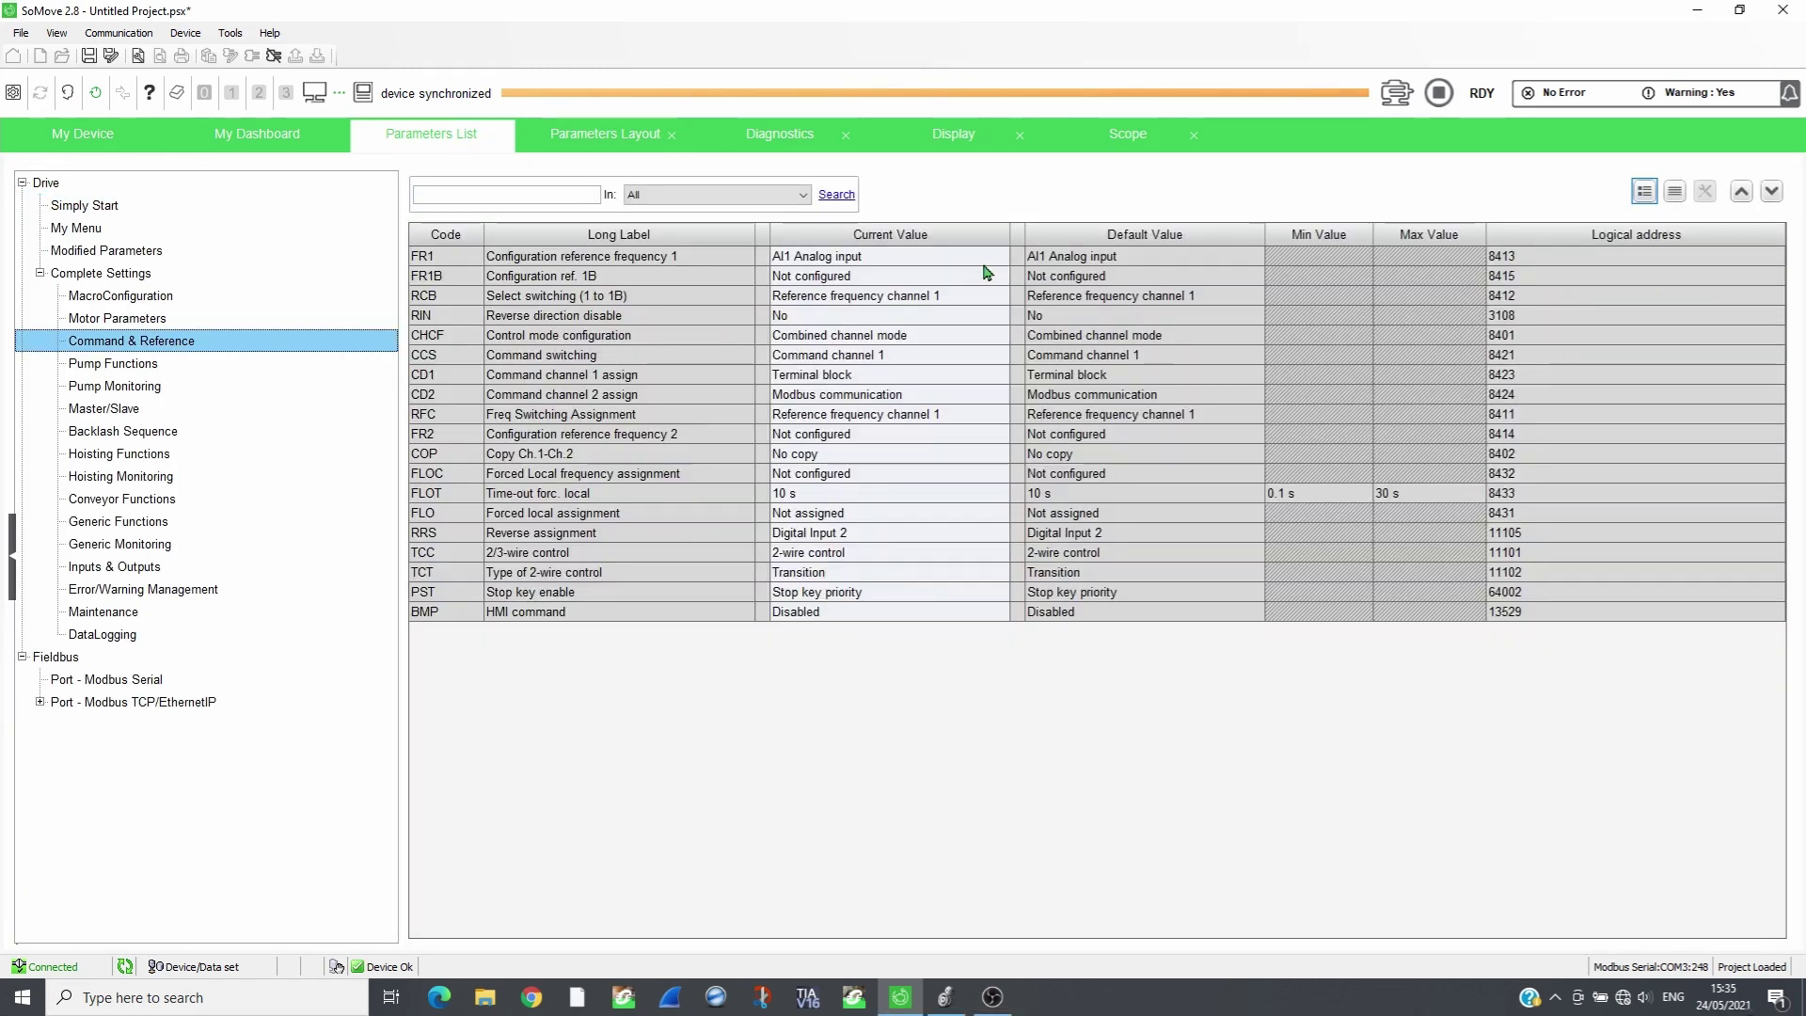
pyautogui.click(986, 259)
pyautogui.click(1001, 259)
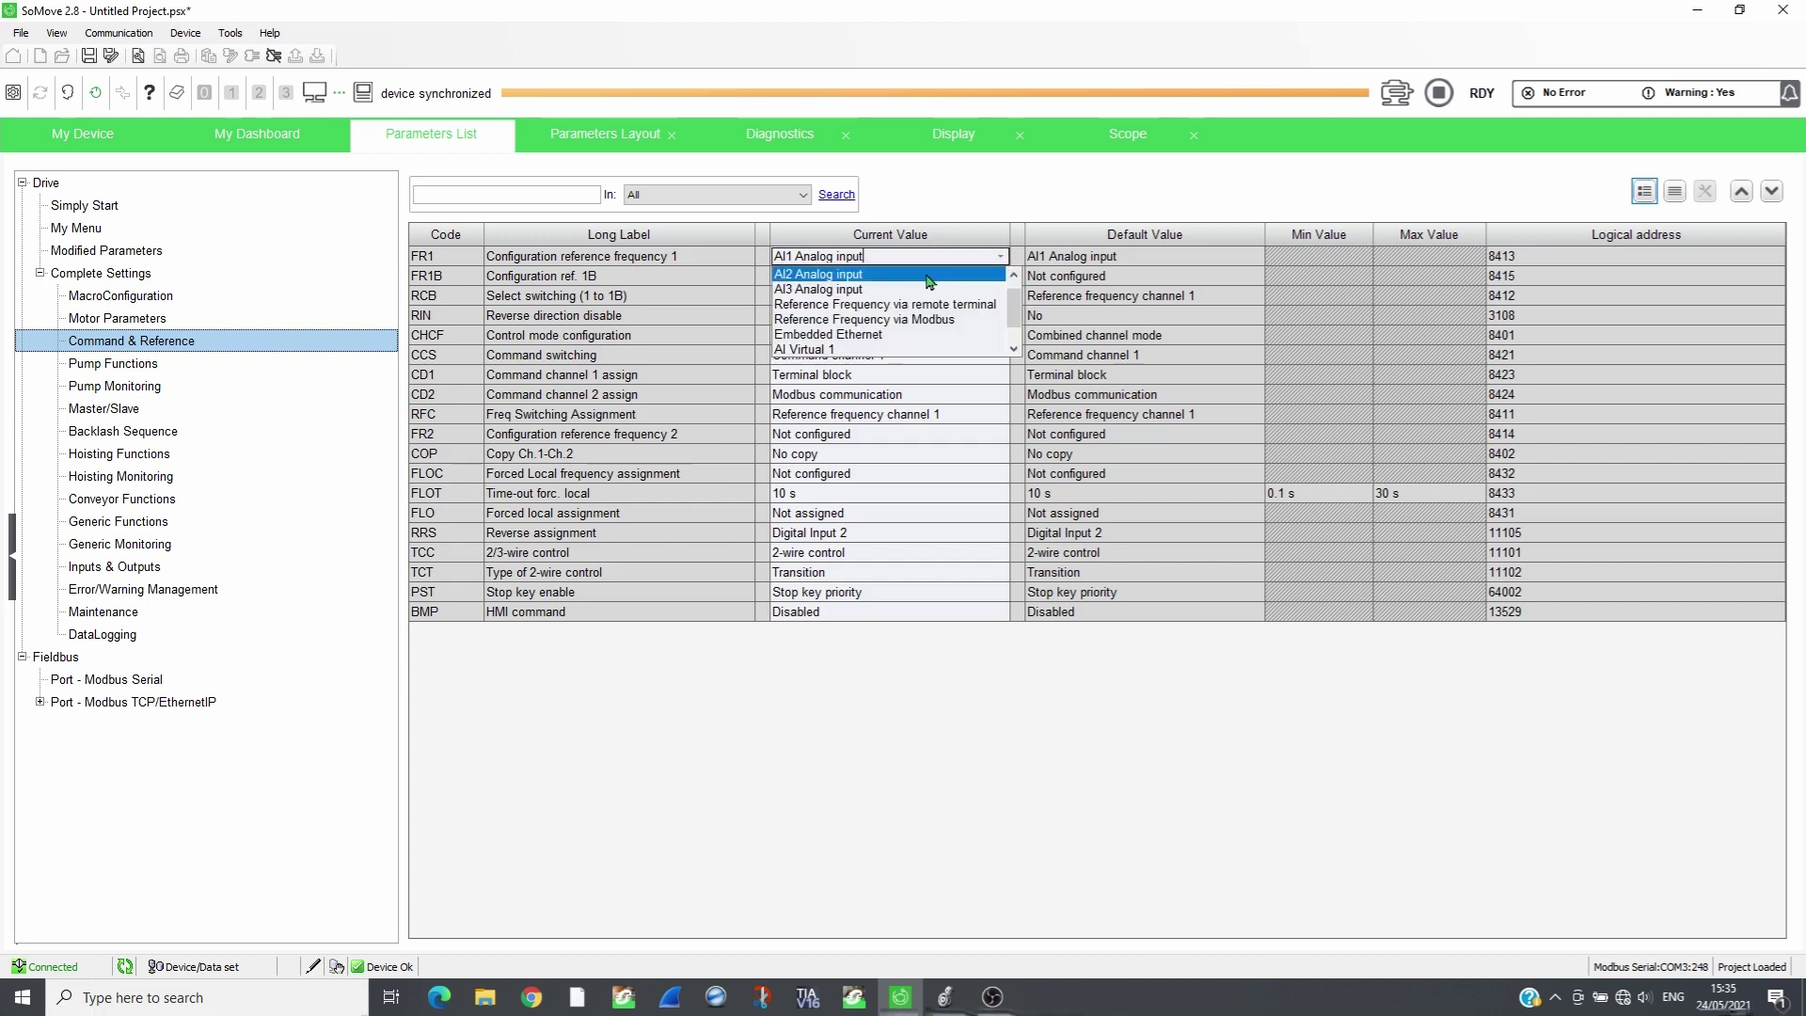
pyautogui.click(884, 335)
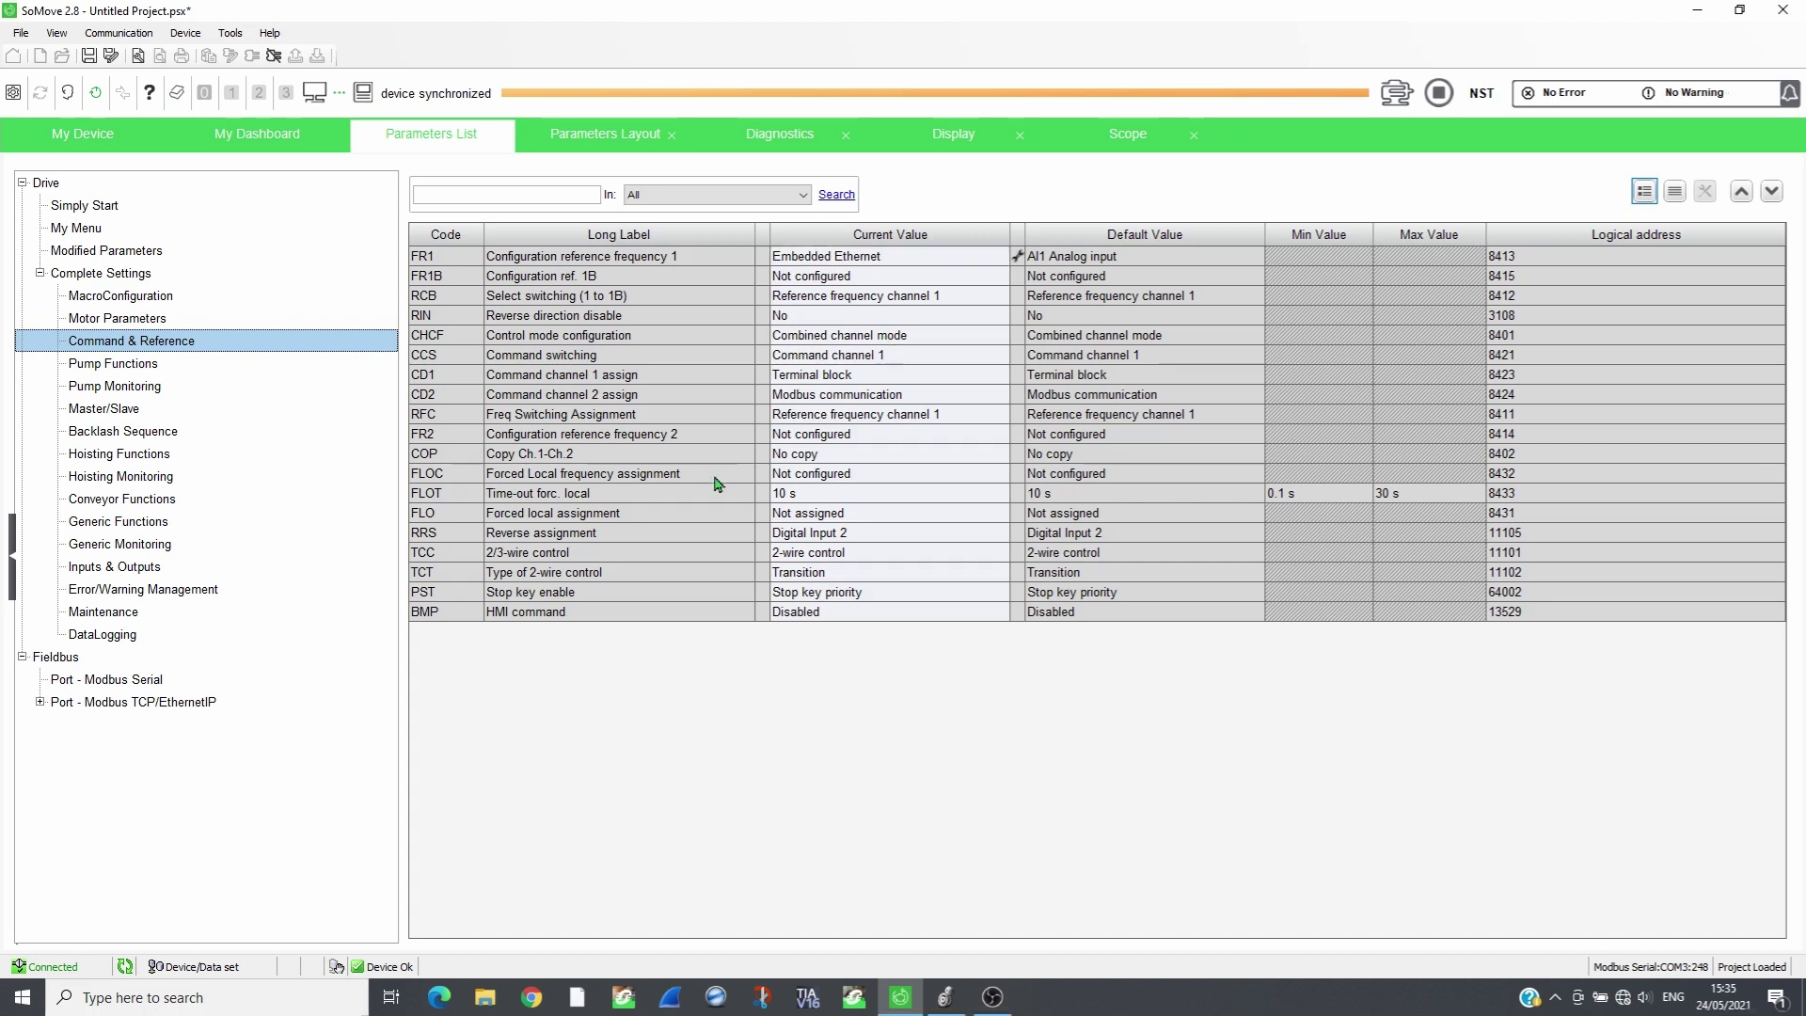
# Step: In the Modbus TCP/EthernetIP generic settings, set IP assignment mode to Fixed address
pyautogui.click(39, 702)
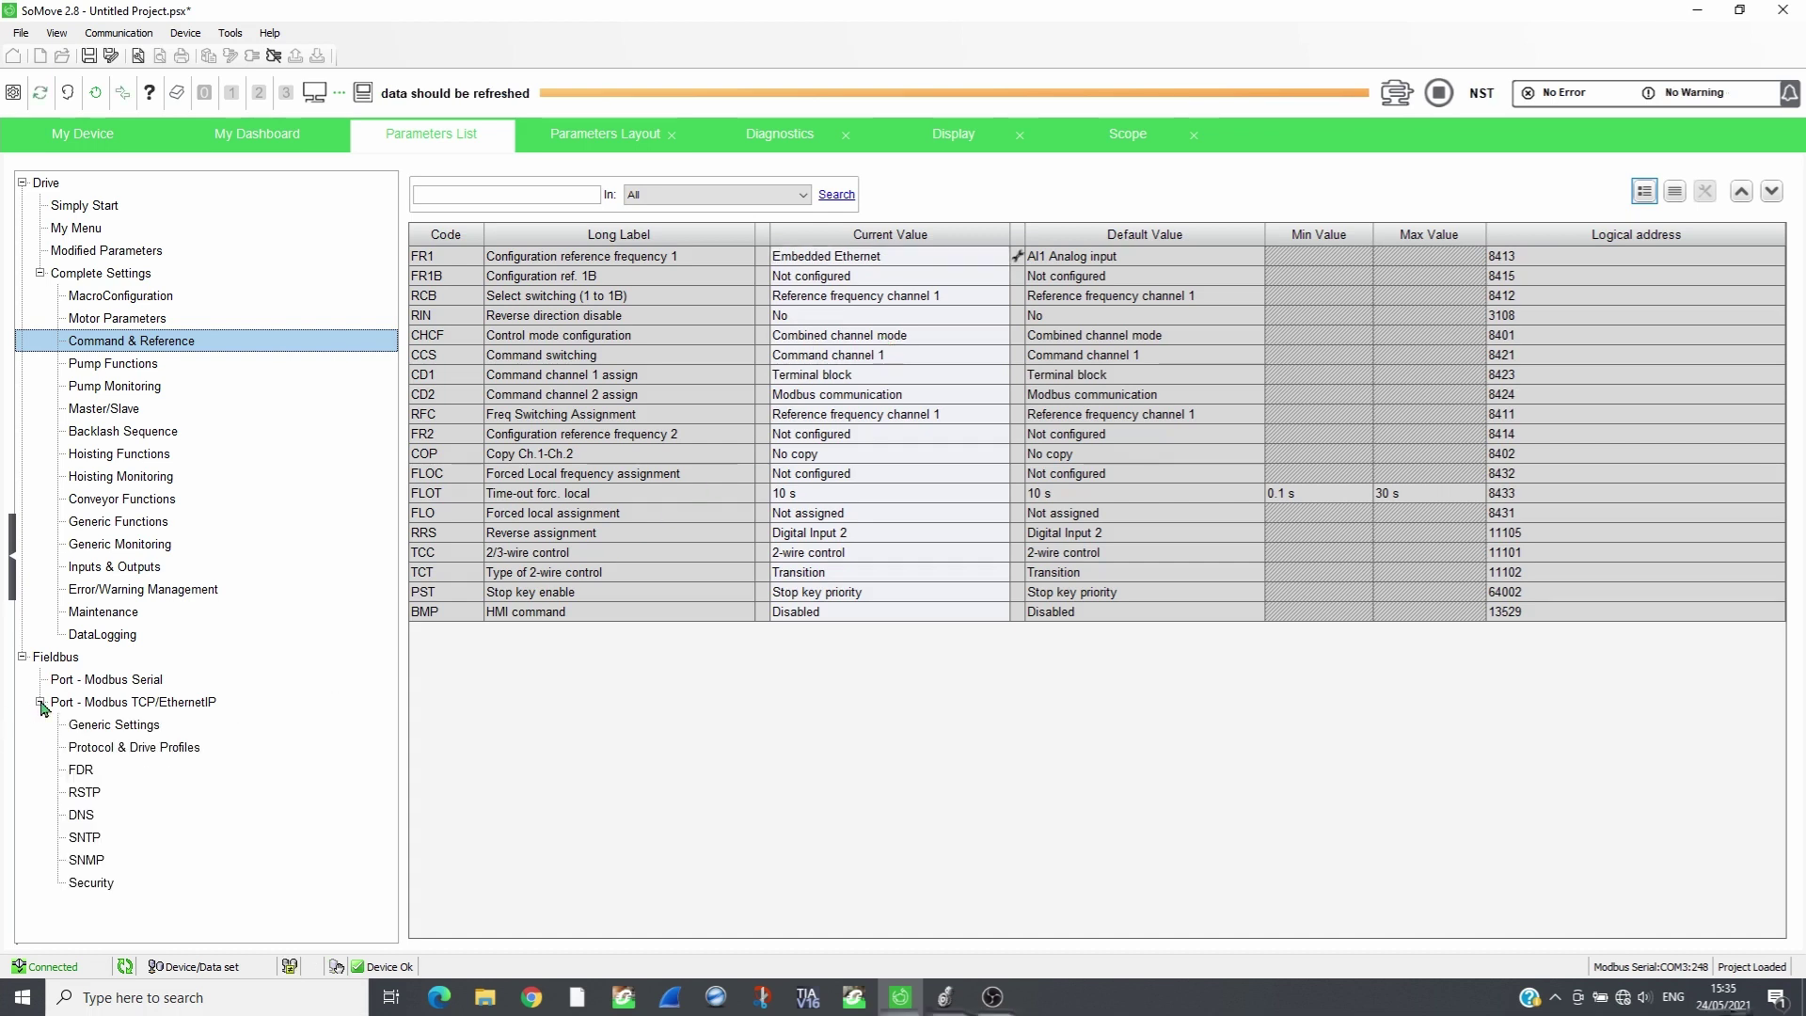
pyautogui.click(112, 726)
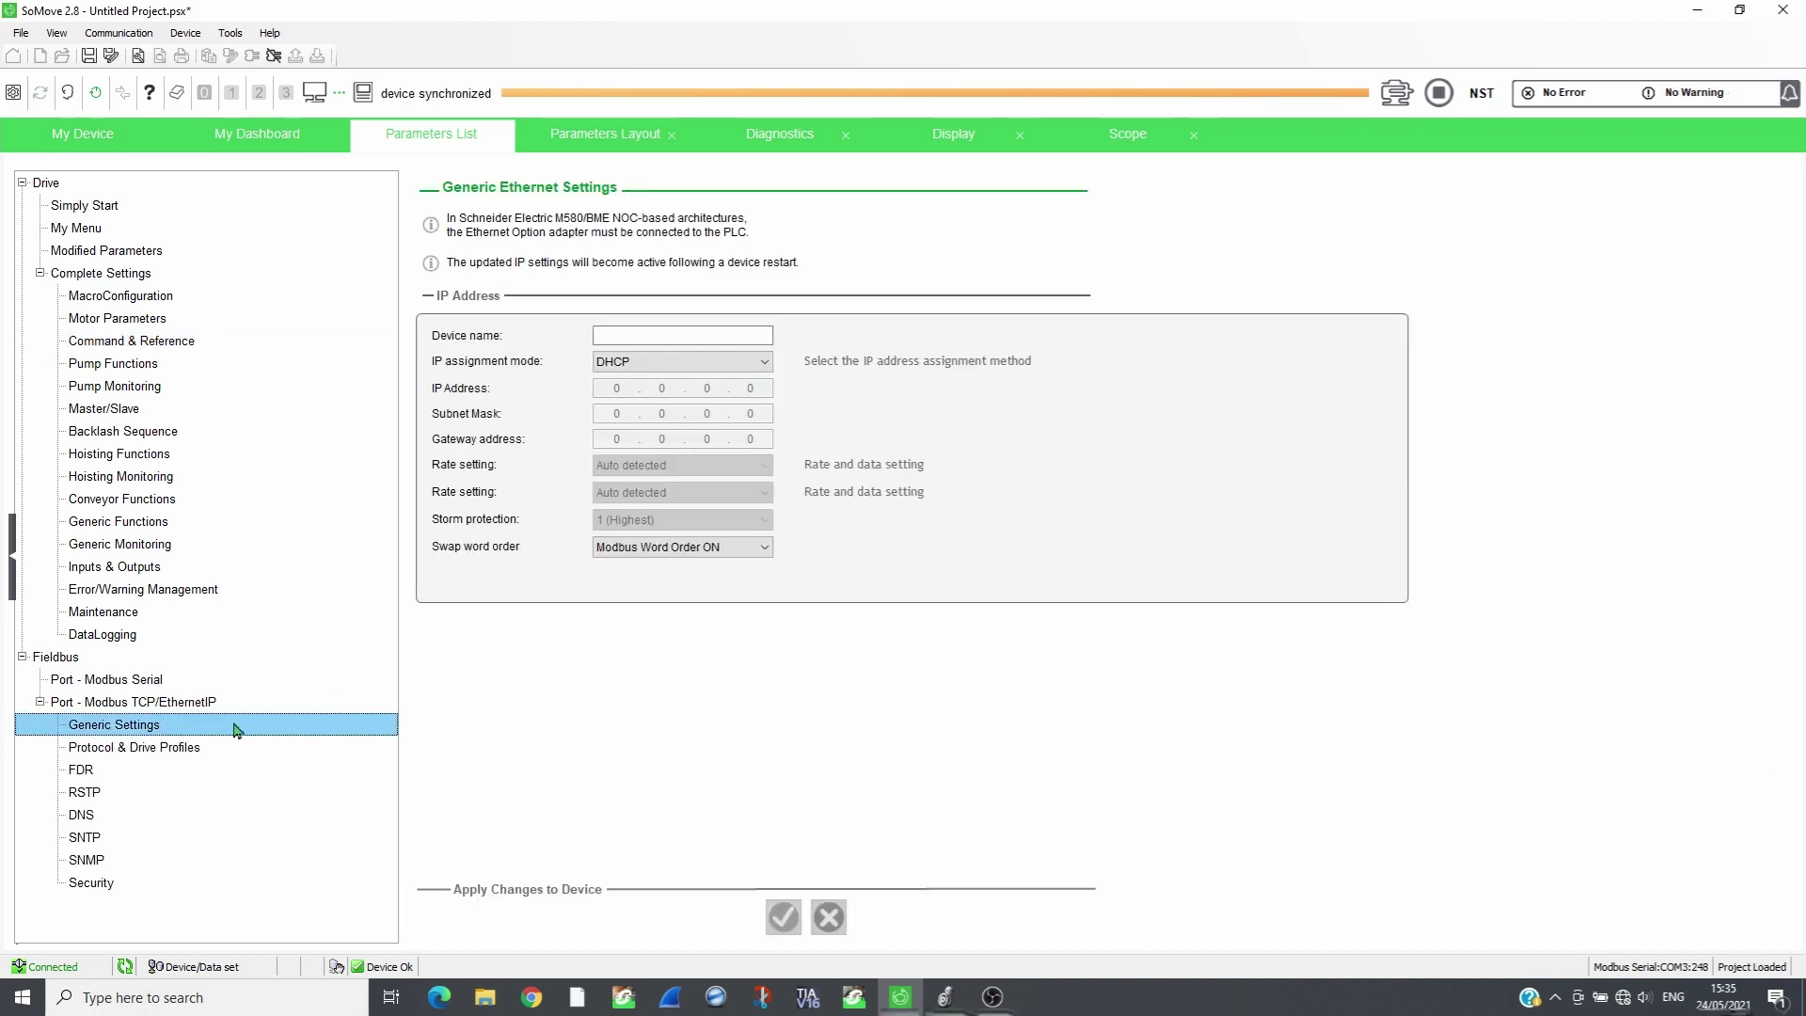
pyautogui.click(665, 362)
pyautogui.click(658, 382)
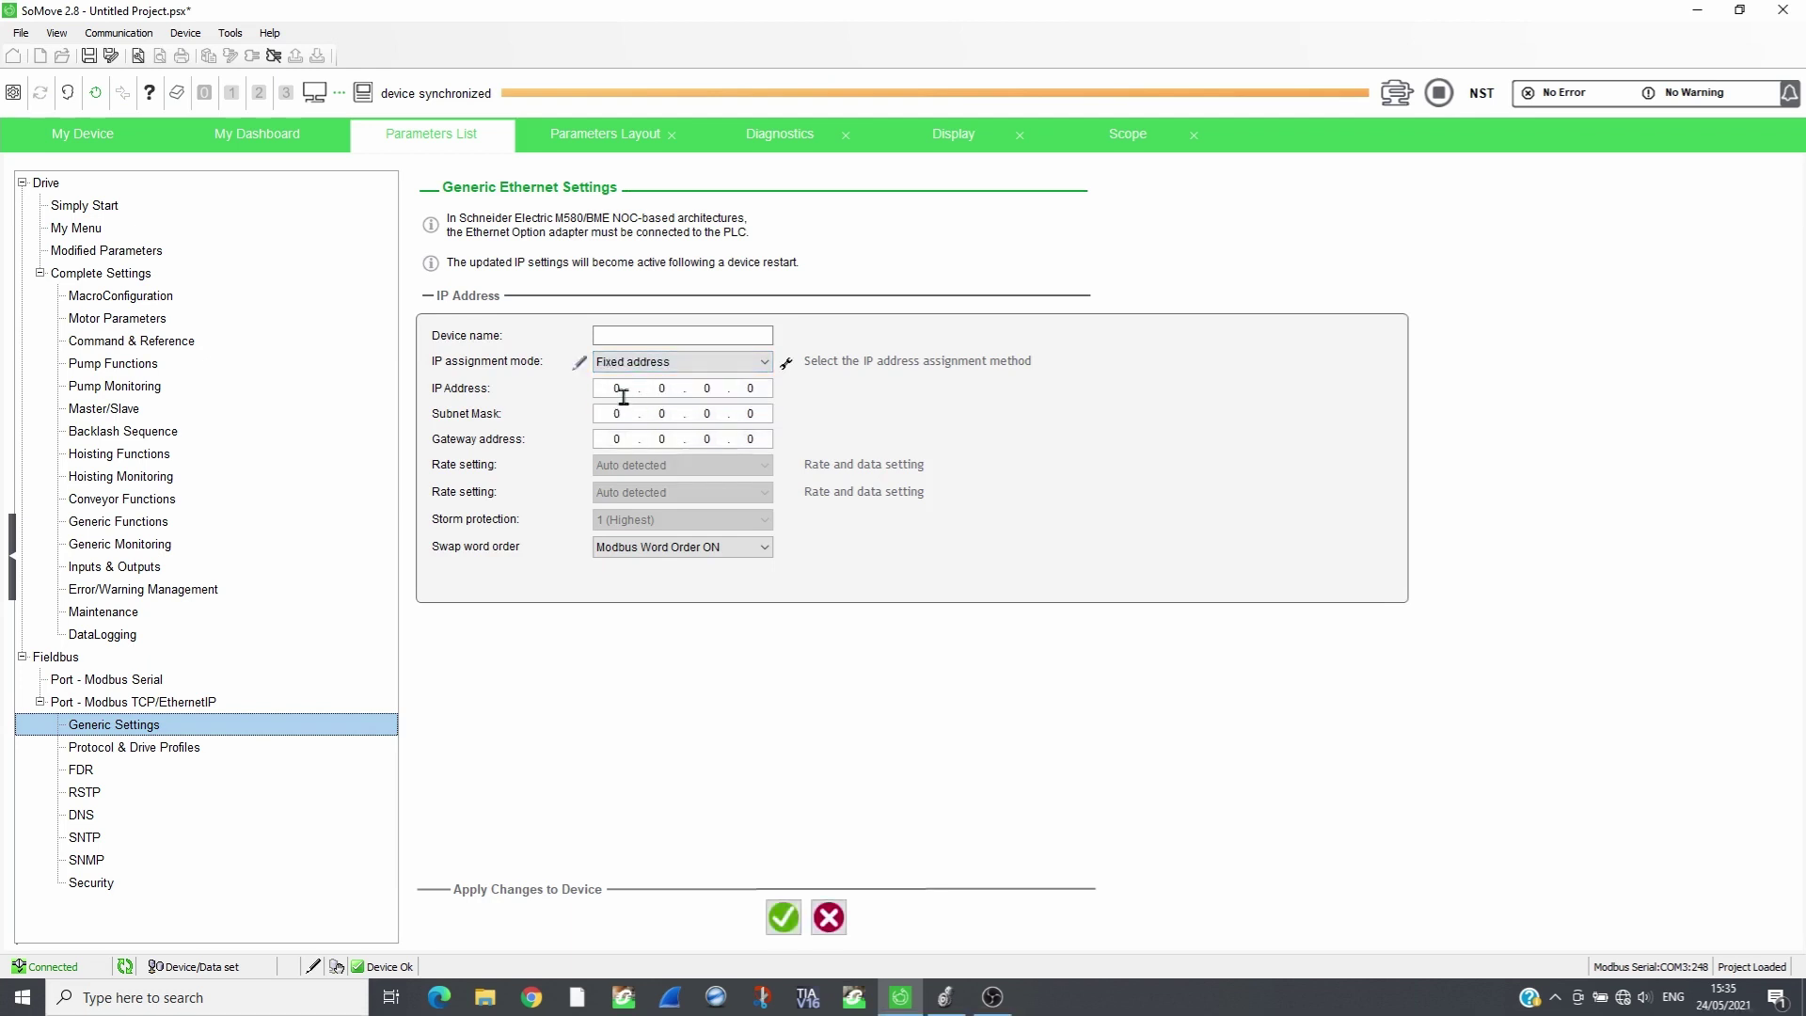
# Step: Enter IP address 192.168.0.2 and subnet mask 255.255.255.0
pyautogui.click(621, 389)
pyautogui.write('192')
pyautogui.press('.')
pyautogui.write('168')
pyautogui.press('Tab')
pyautogui.write('255 . 255 . 255')
# Step: In Protocol & Drive Profiles, select the empty input channel 3 in the Inputs table
pyautogui.click(193, 750)
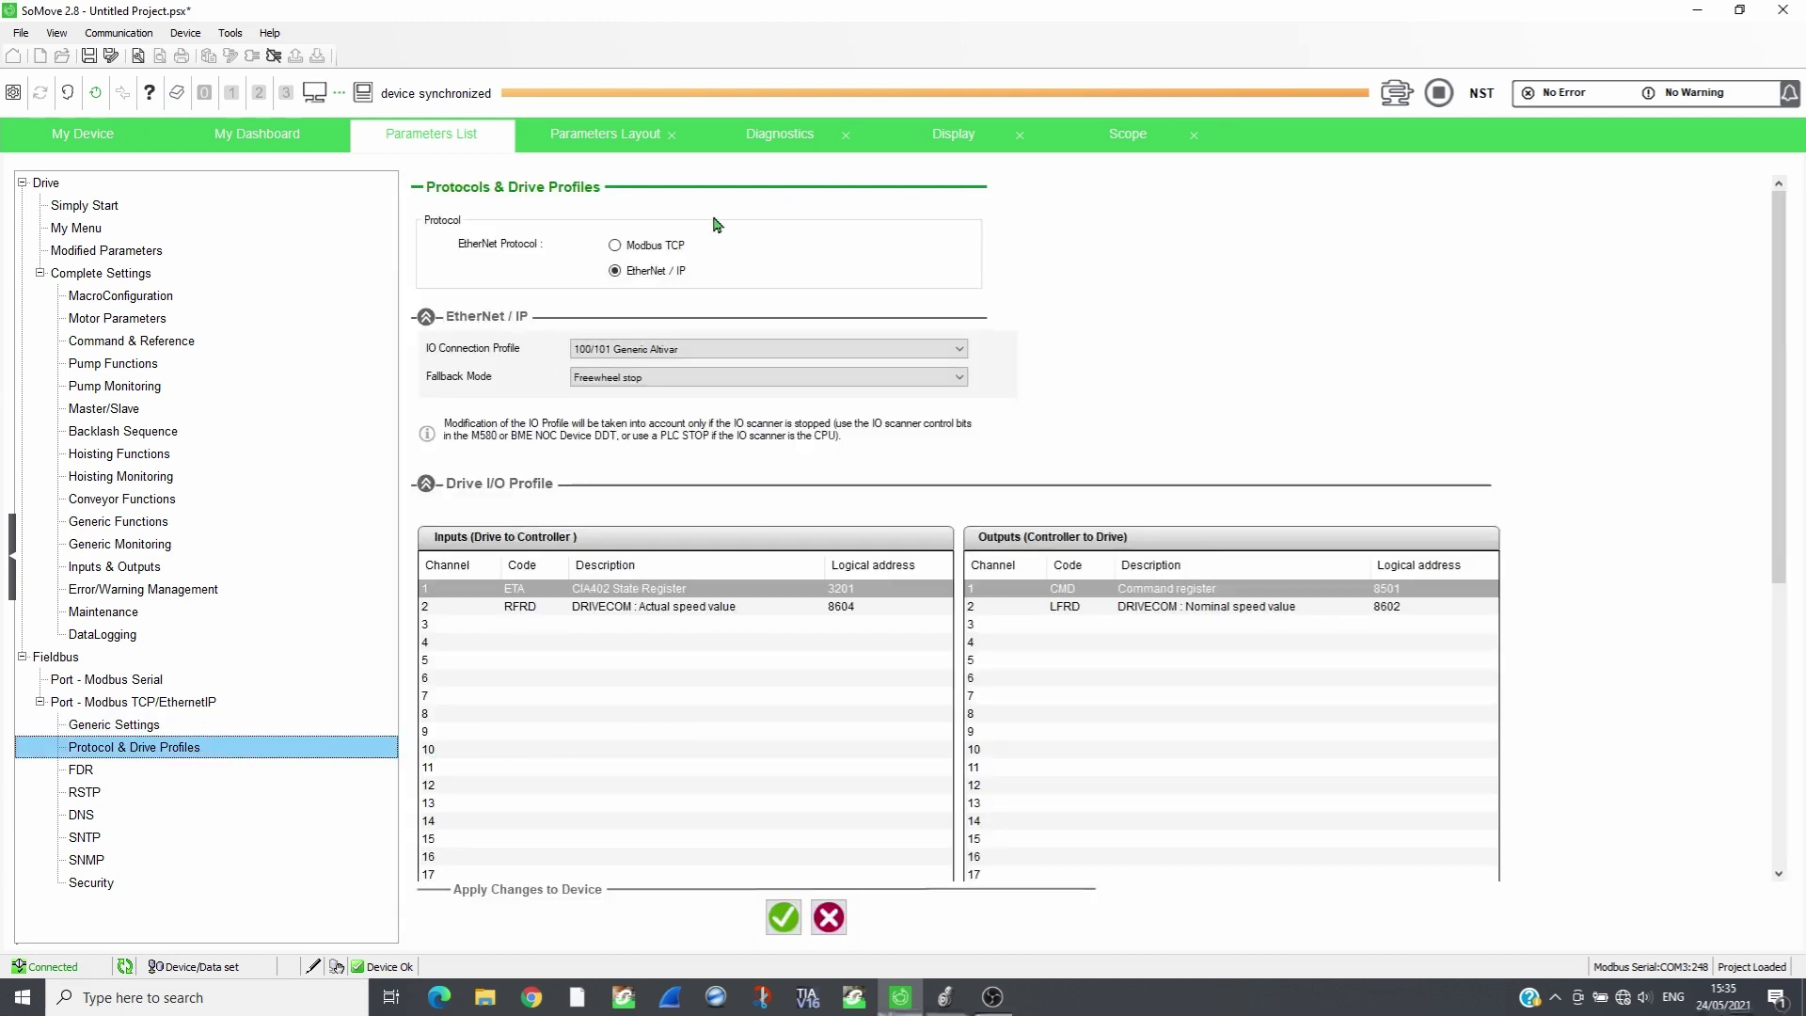
pyautogui.scroll(-1, 634, 337)
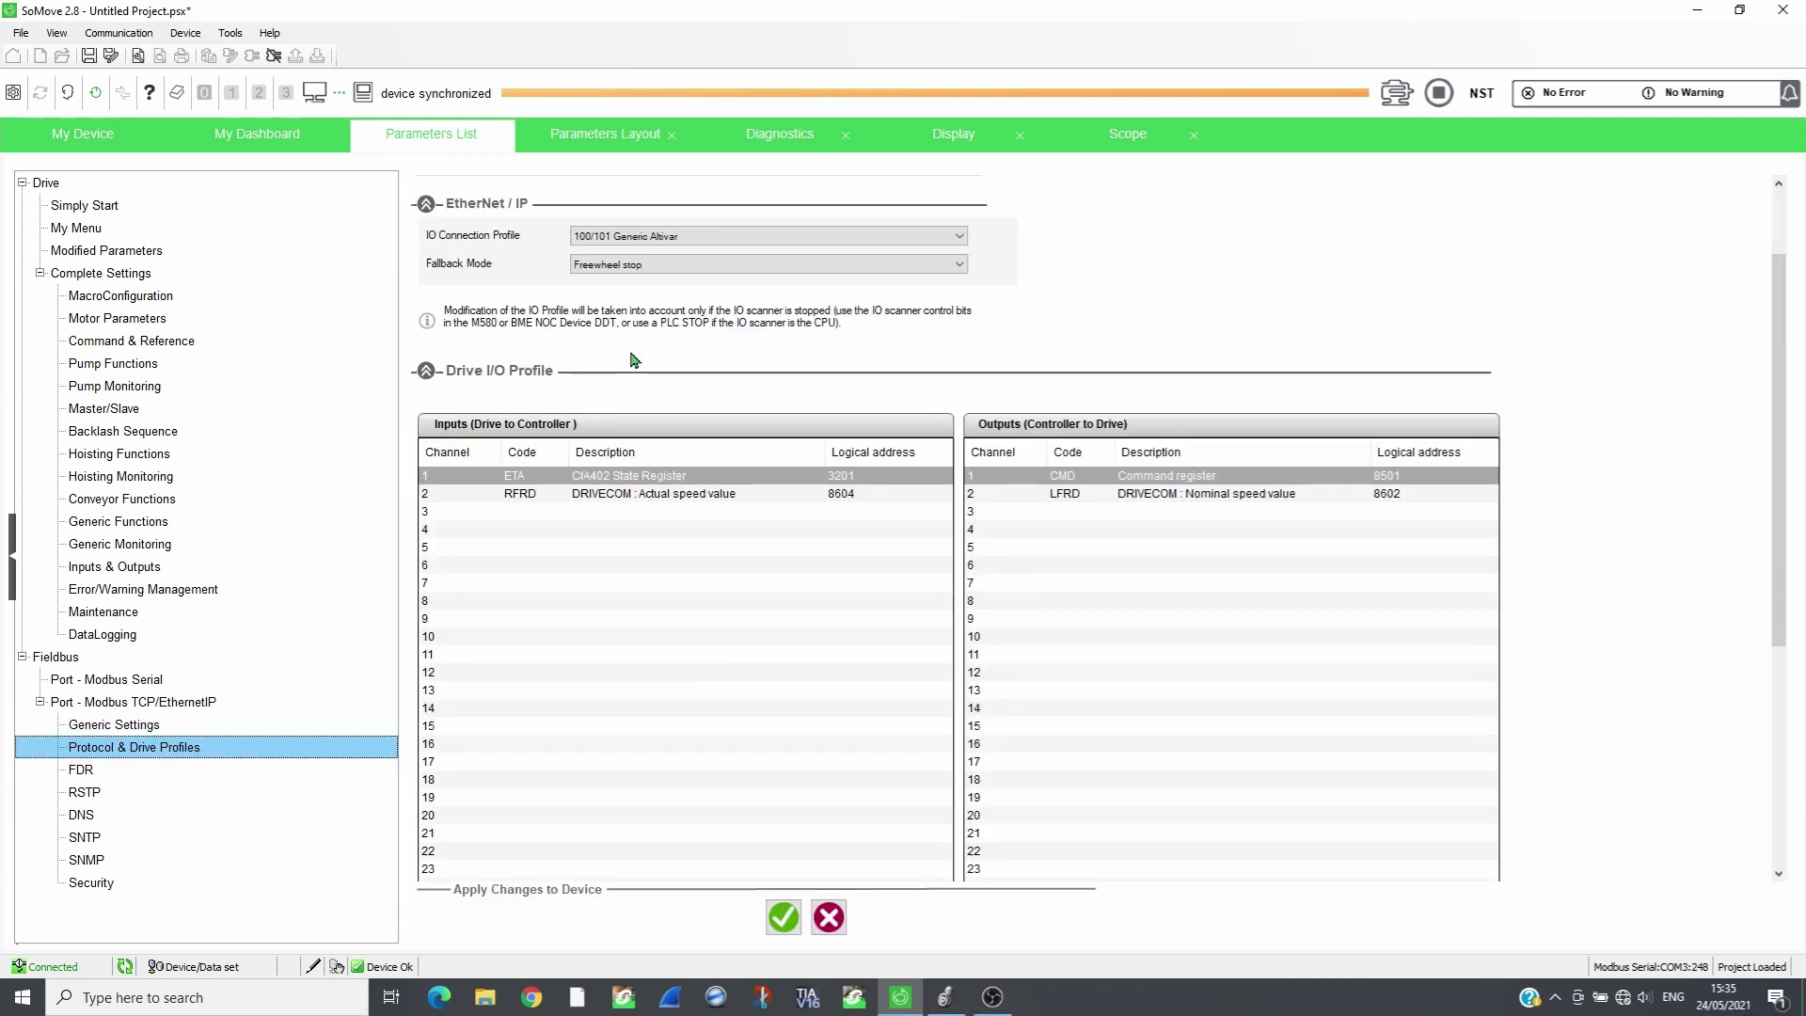
pyautogui.click(676, 513)
pyautogui.scroll(-2, 673, 504)
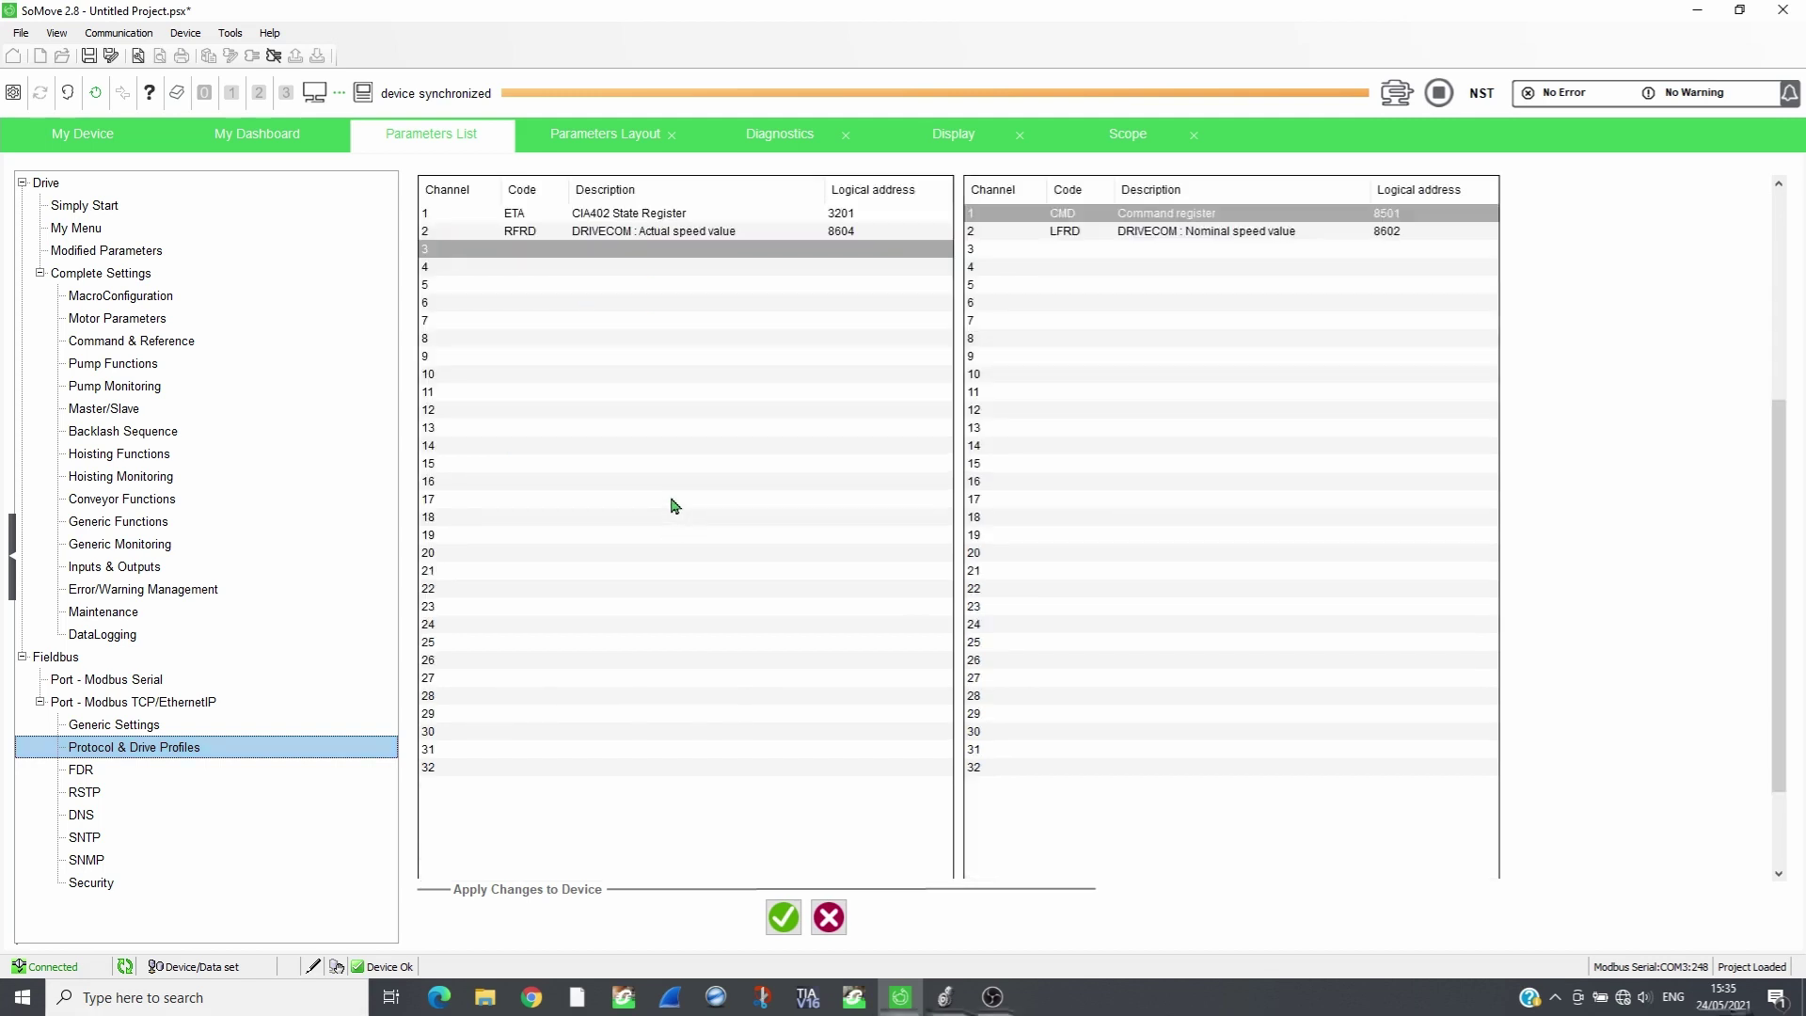
# Step: Add LCR (Motor current) to input channel 3 from the parameter search
pyautogui.rightClick(623, 248)
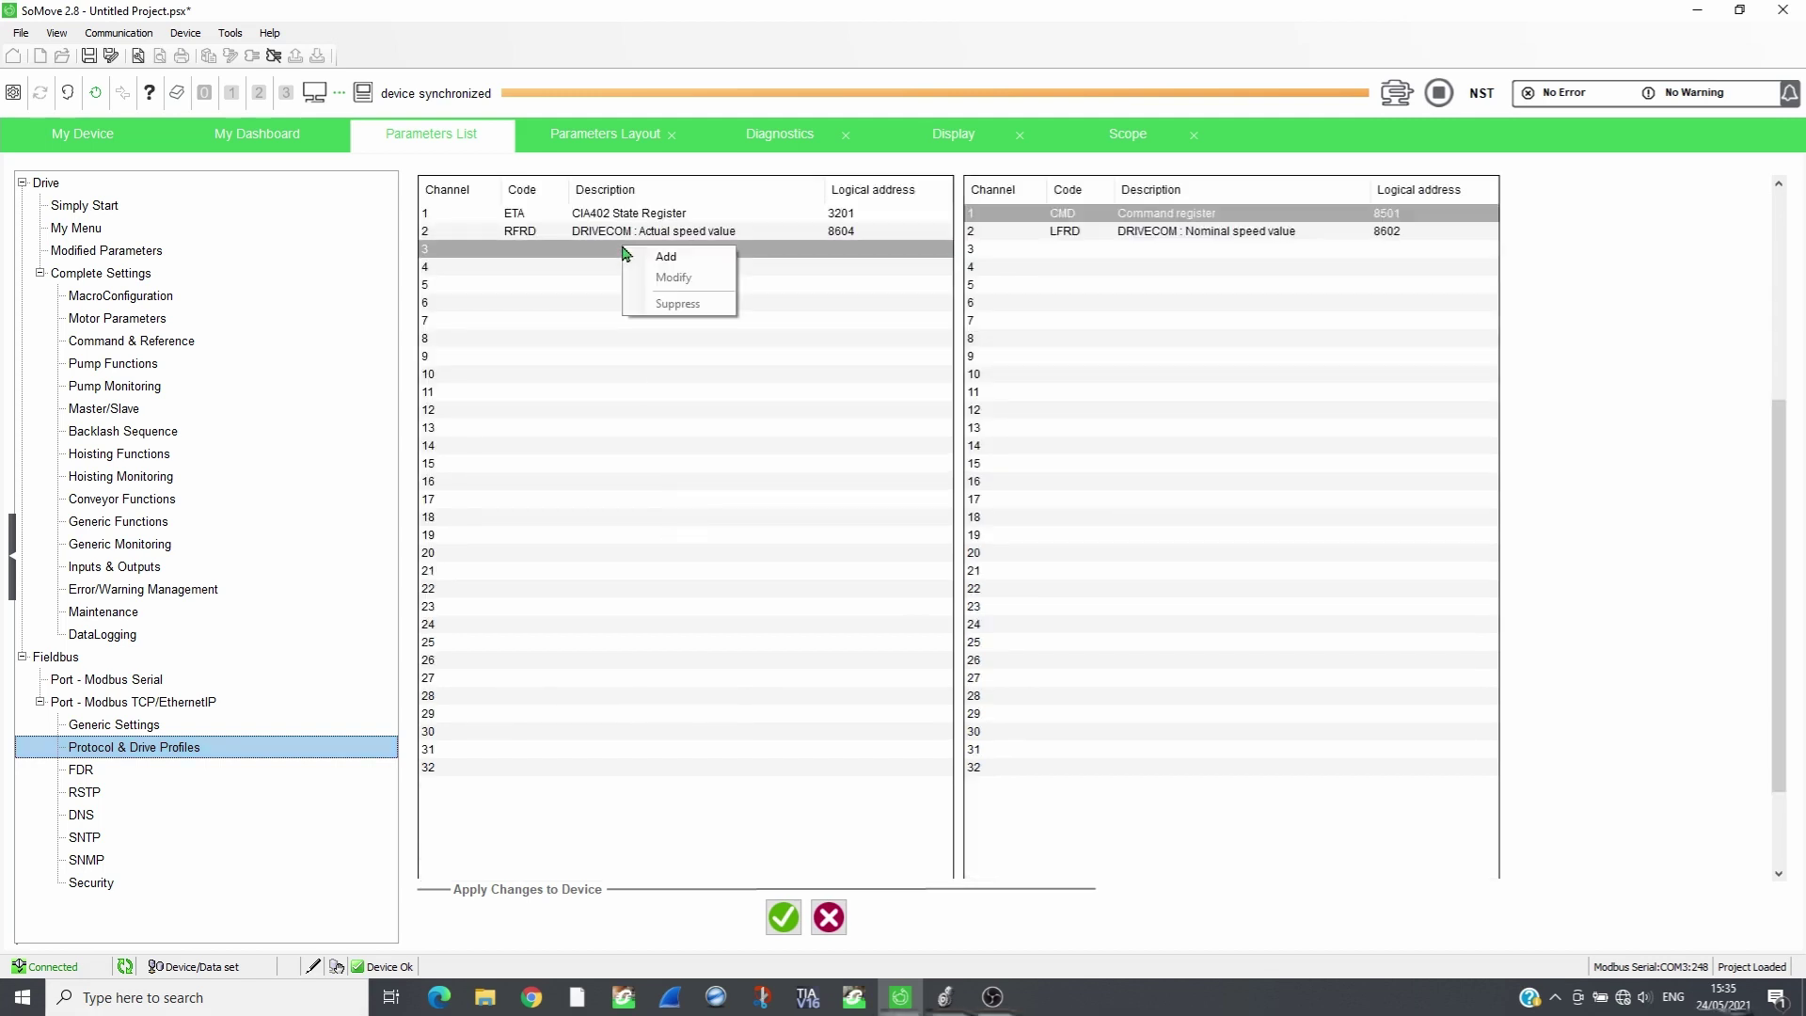
pyautogui.click(687, 260)
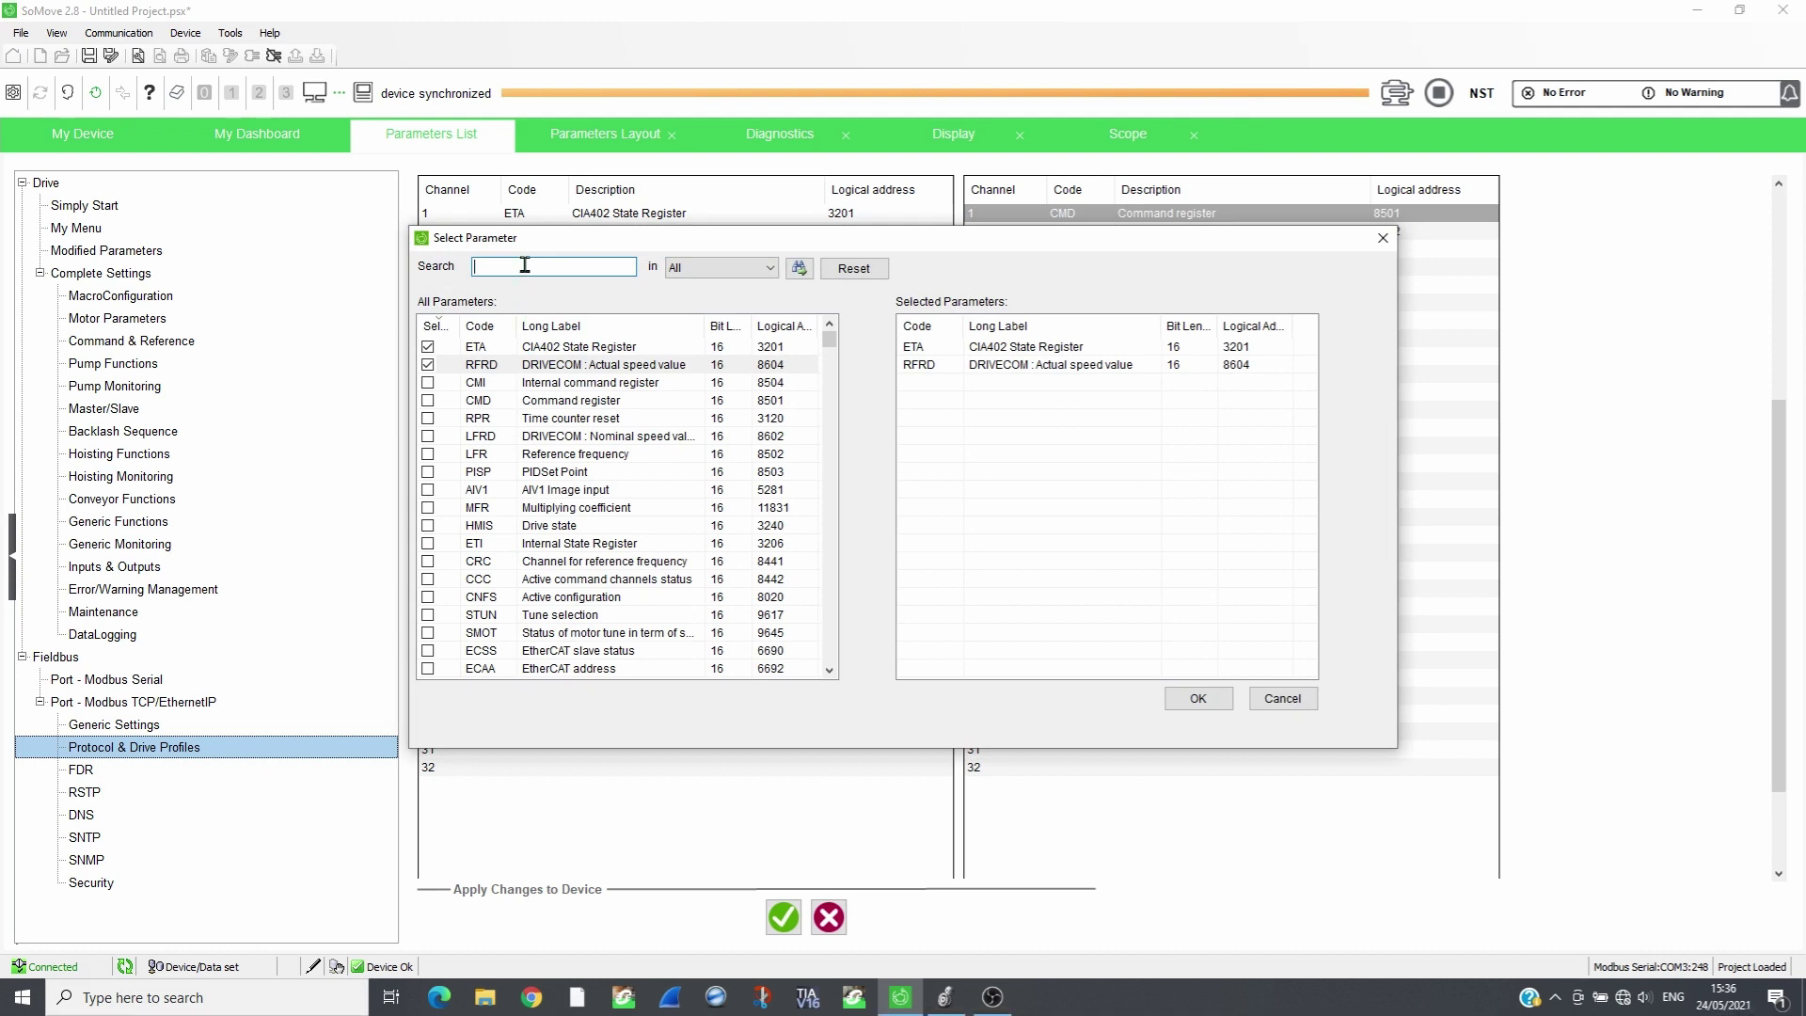
pyautogui.write('LCR')
pyautogui.click(798, 269)
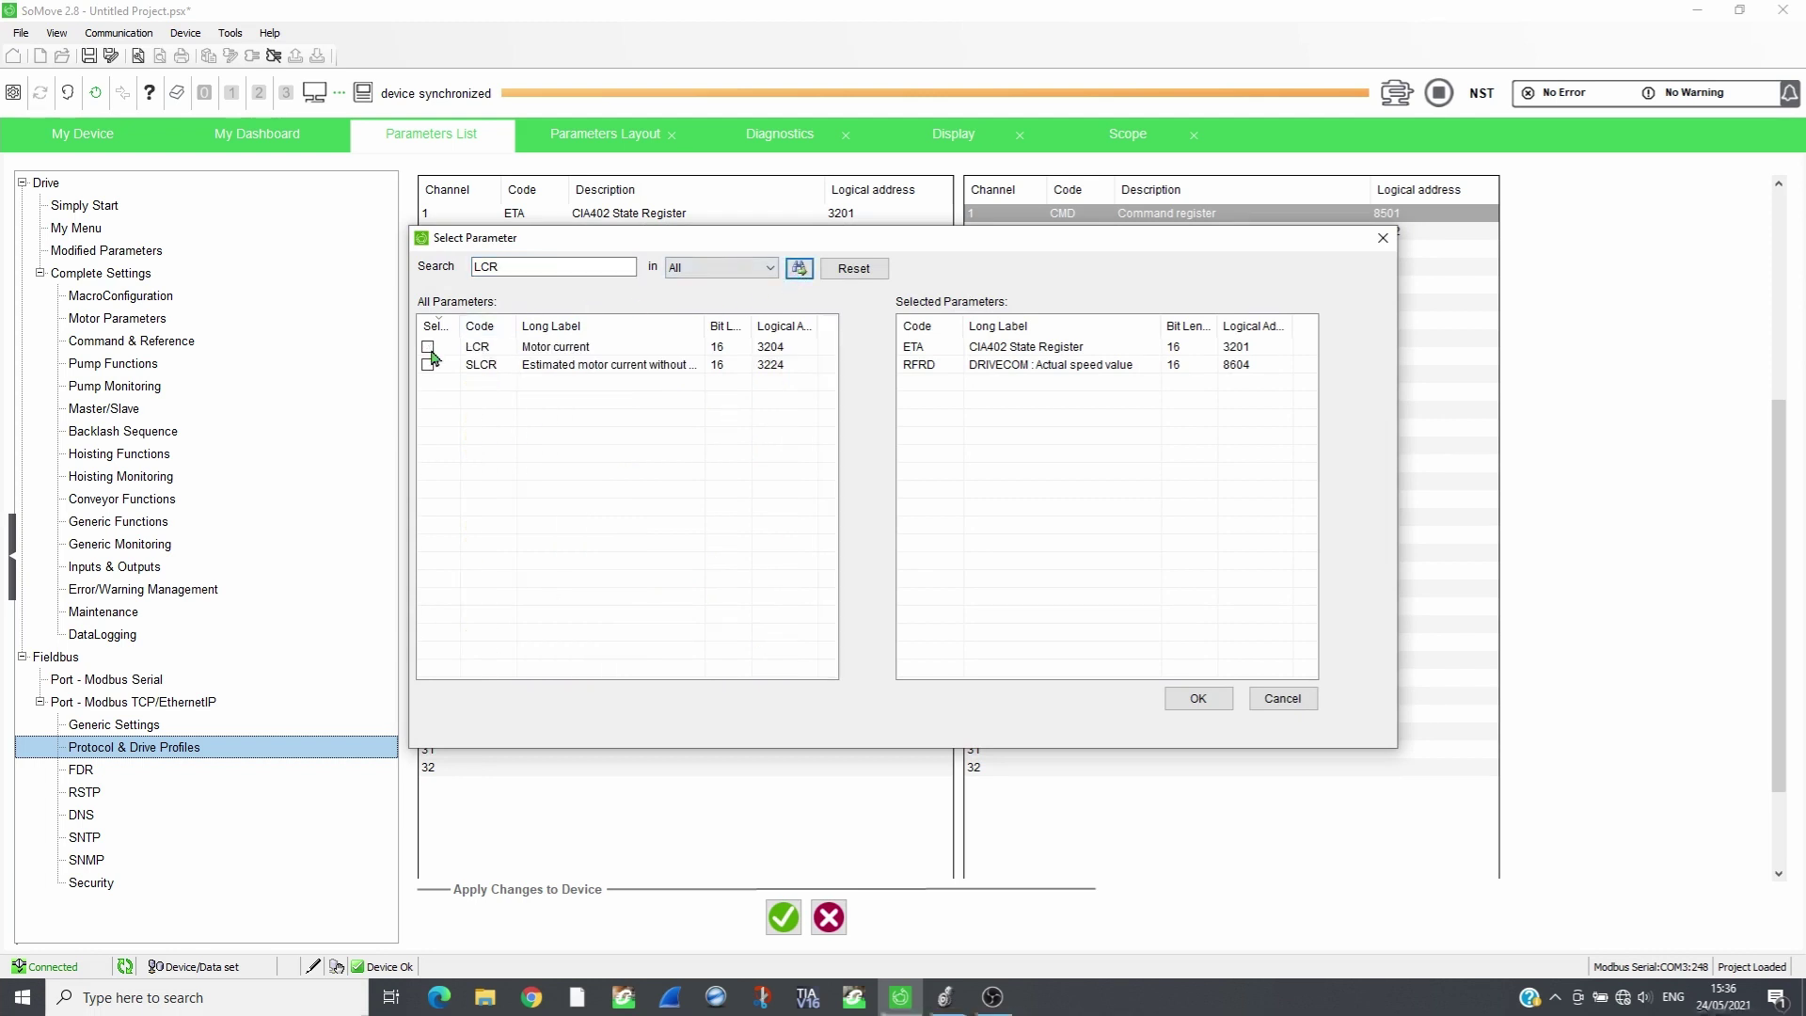
pyautogui.click(428, 347)
pyautogui.click(1198, 698)
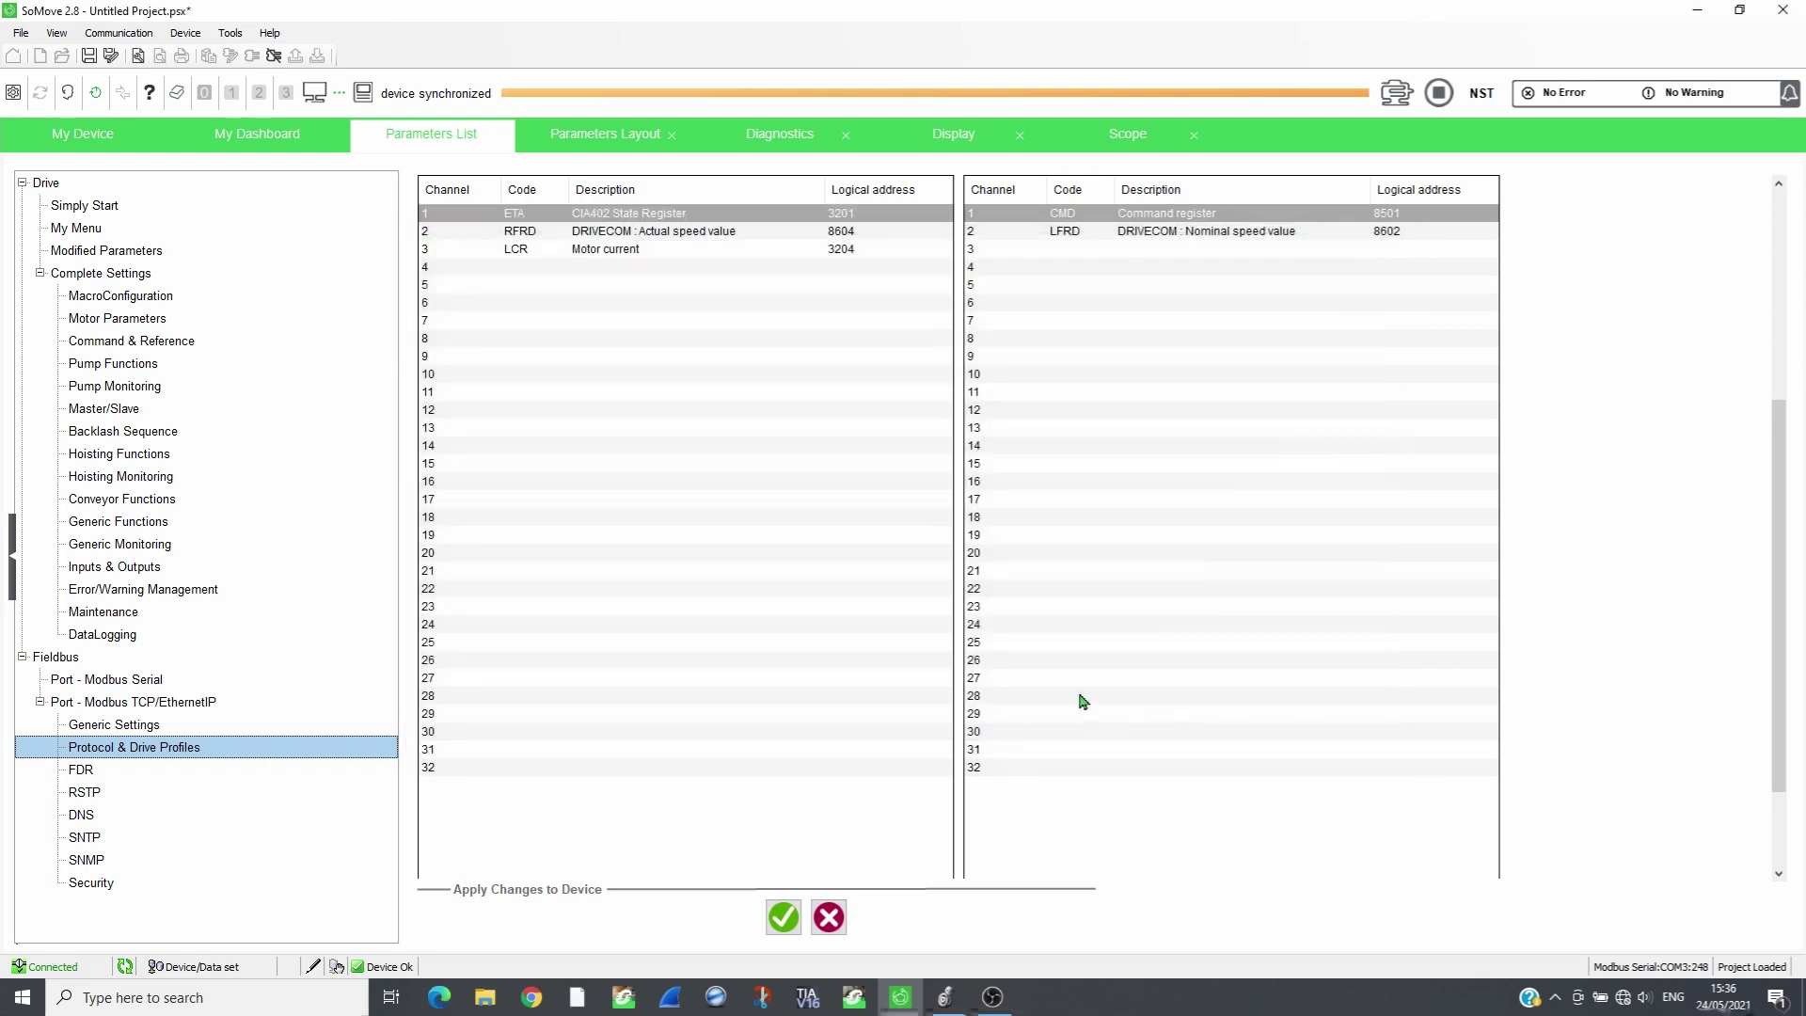
# Step: Apply the profile changes to the drive and restart the device
pyautogui.click(780, 918)
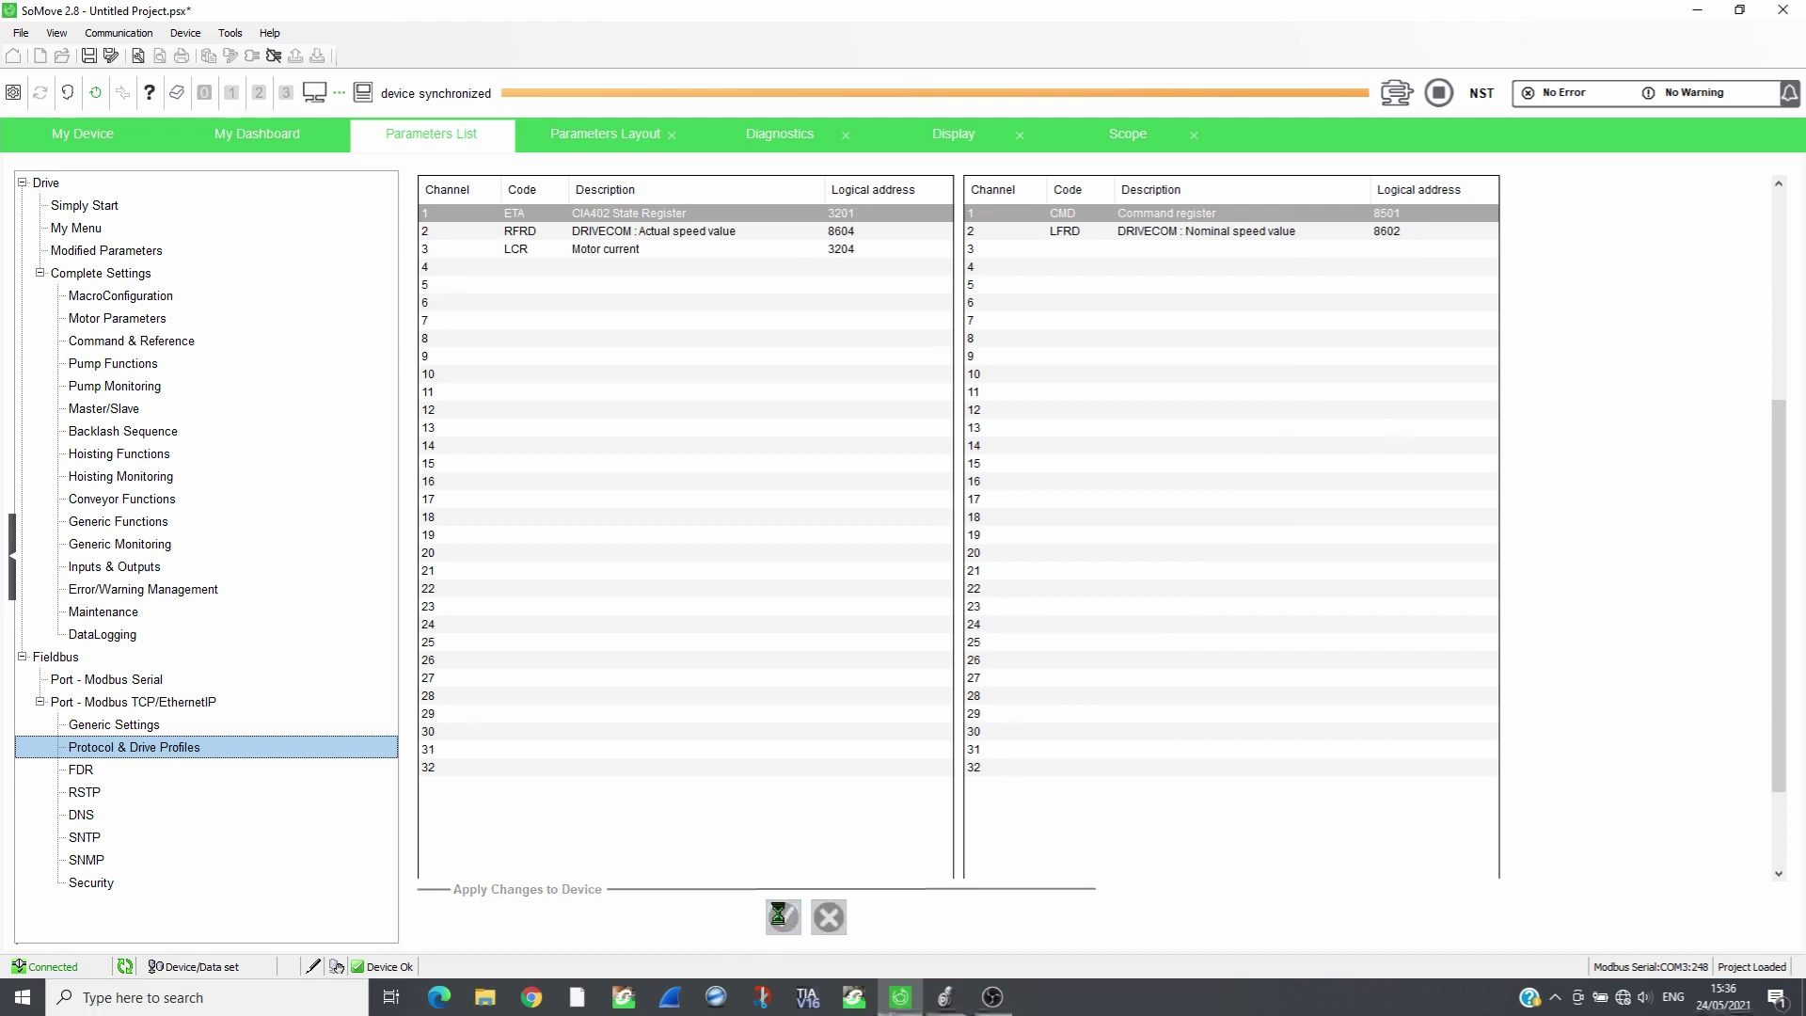
pyautogui.scroll(5, 826, 545)
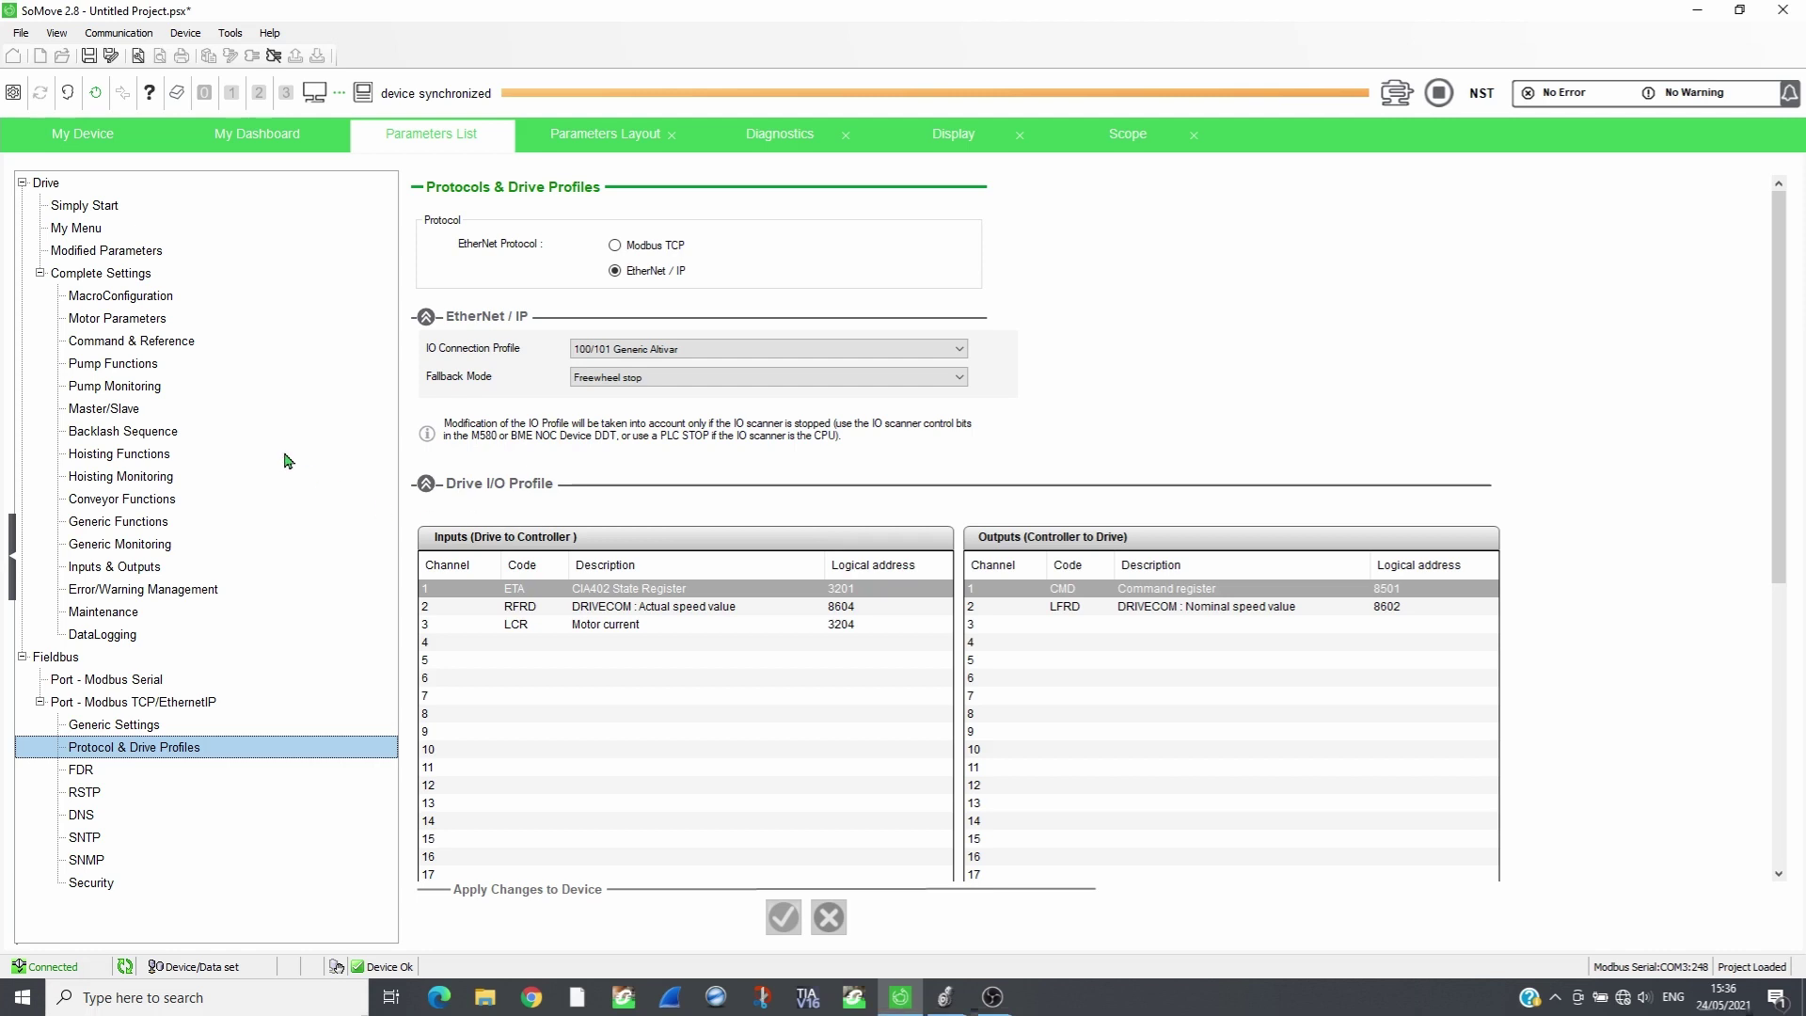
pyautogui.click(189, 41)
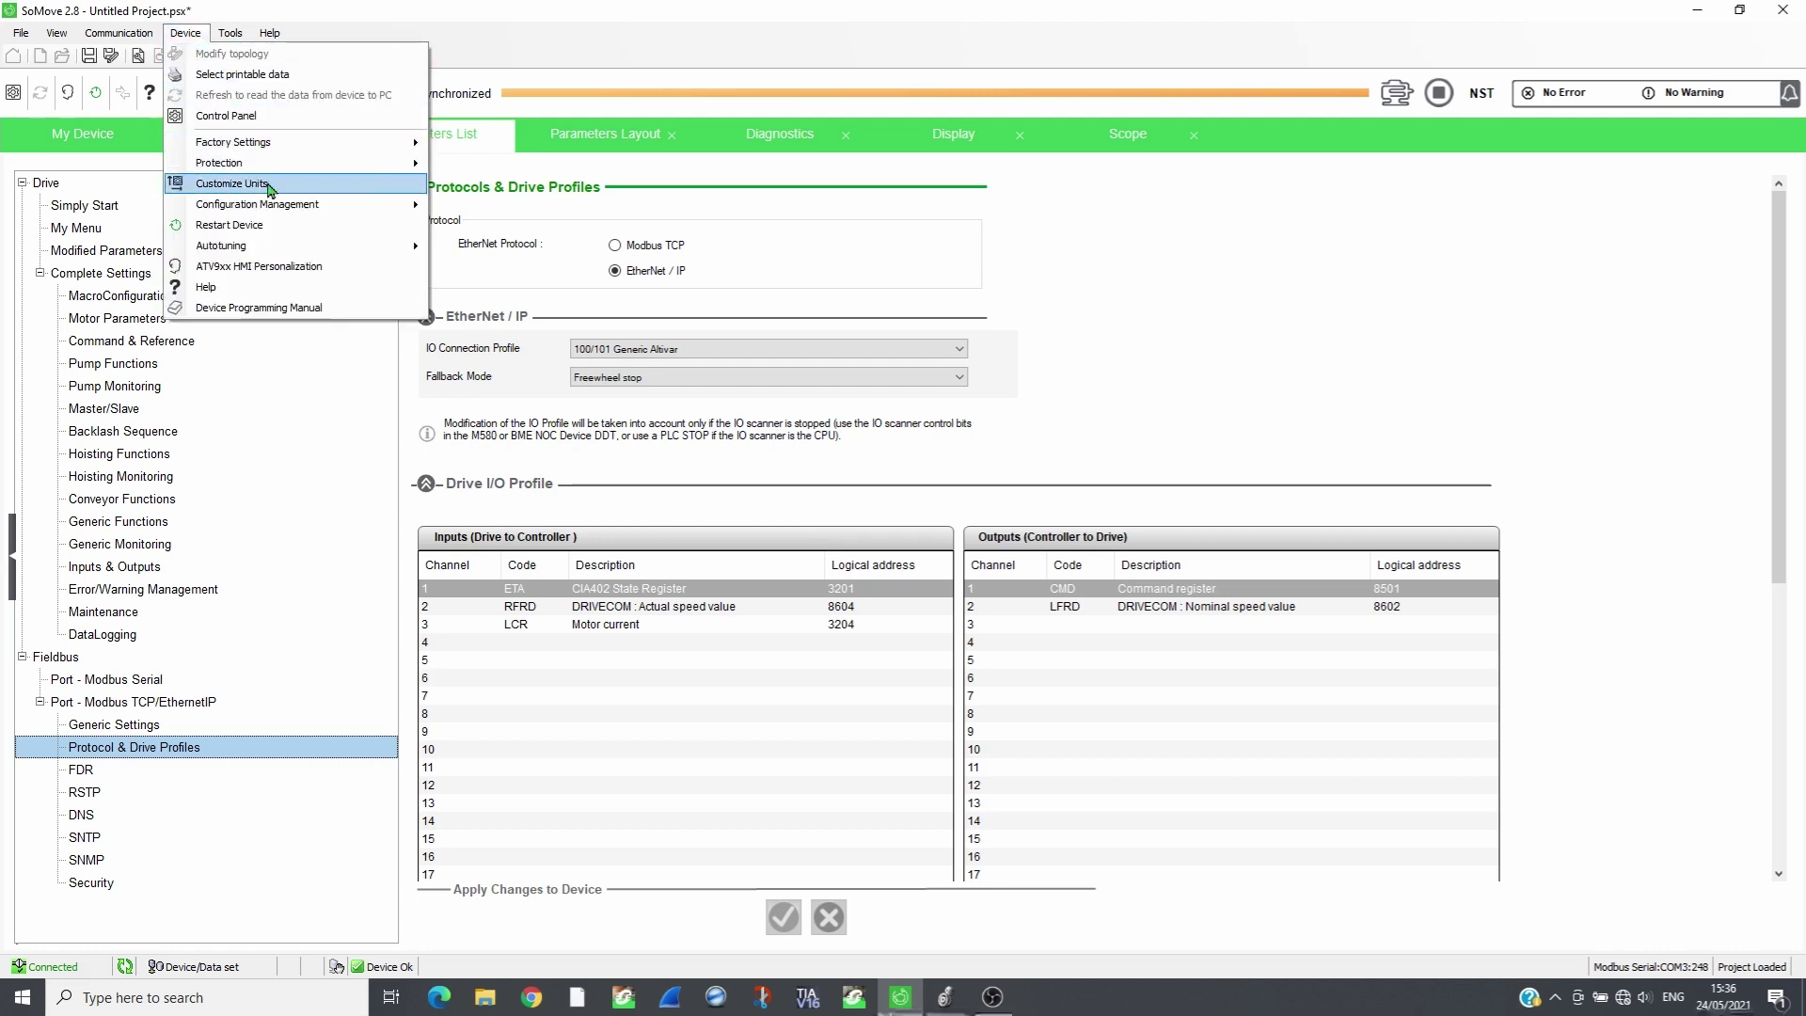
pyautogui.click(268, 227)
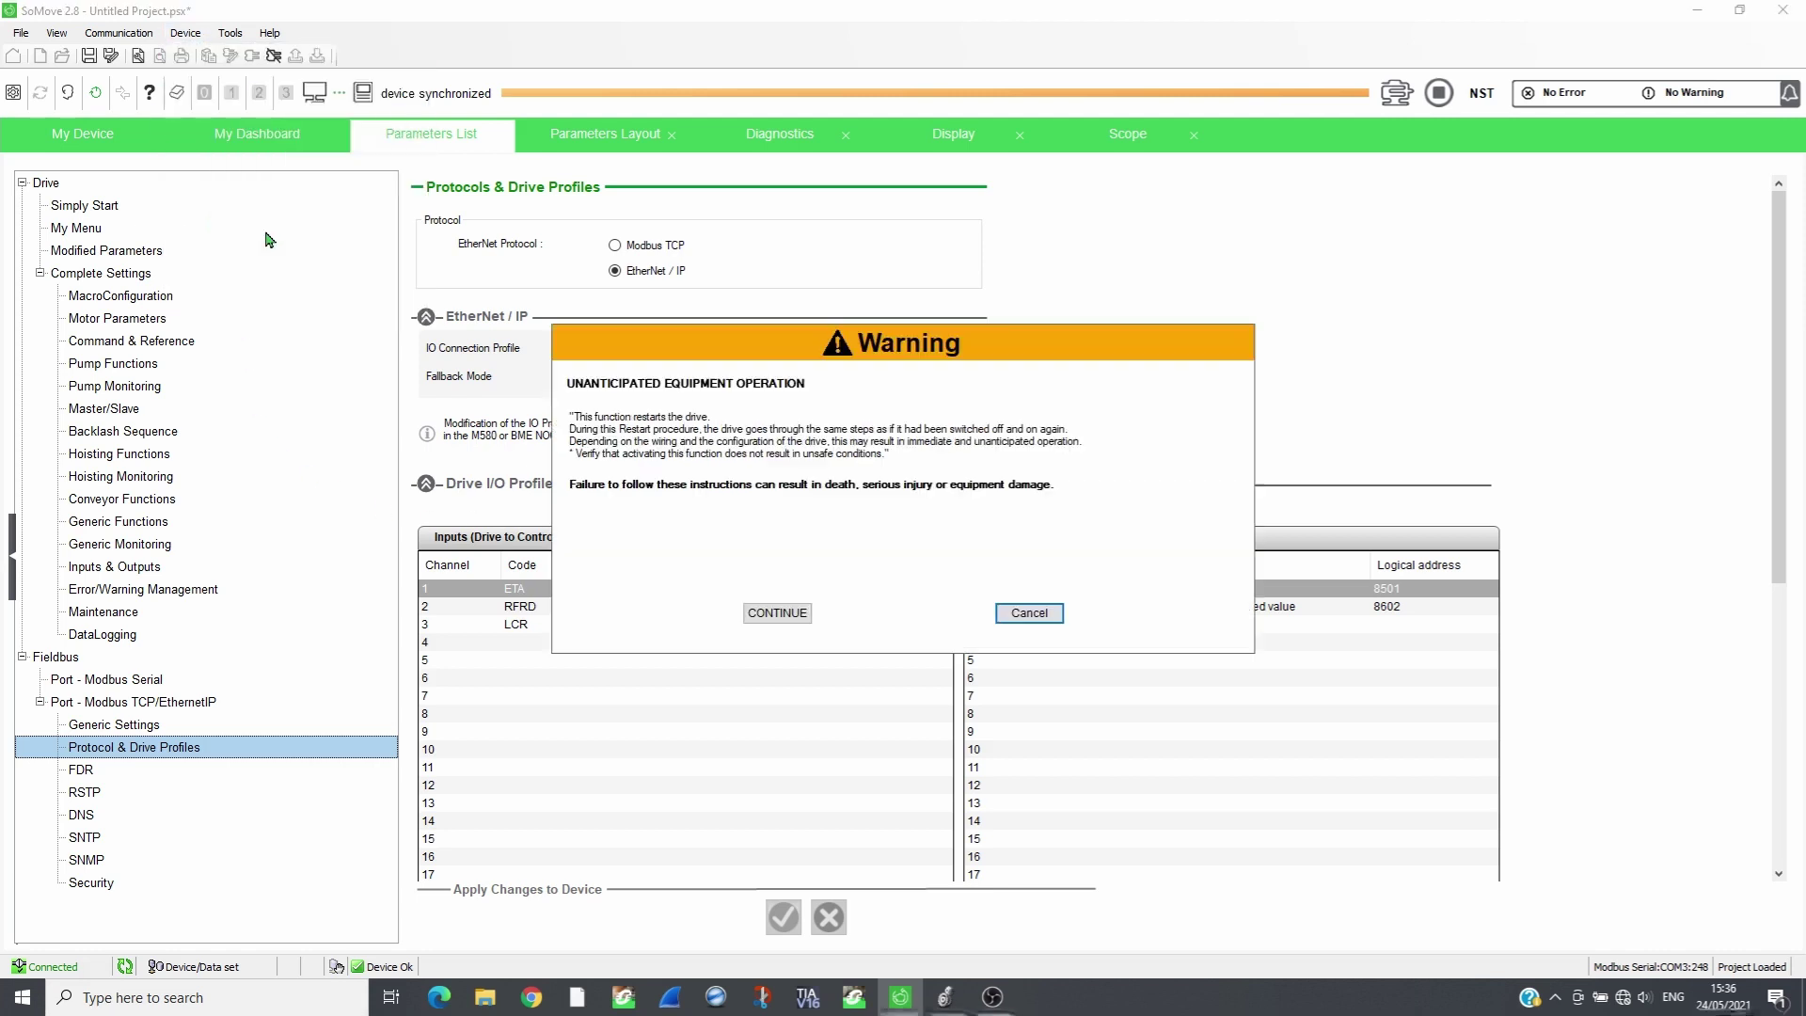
pyautogui.click(789, 613)
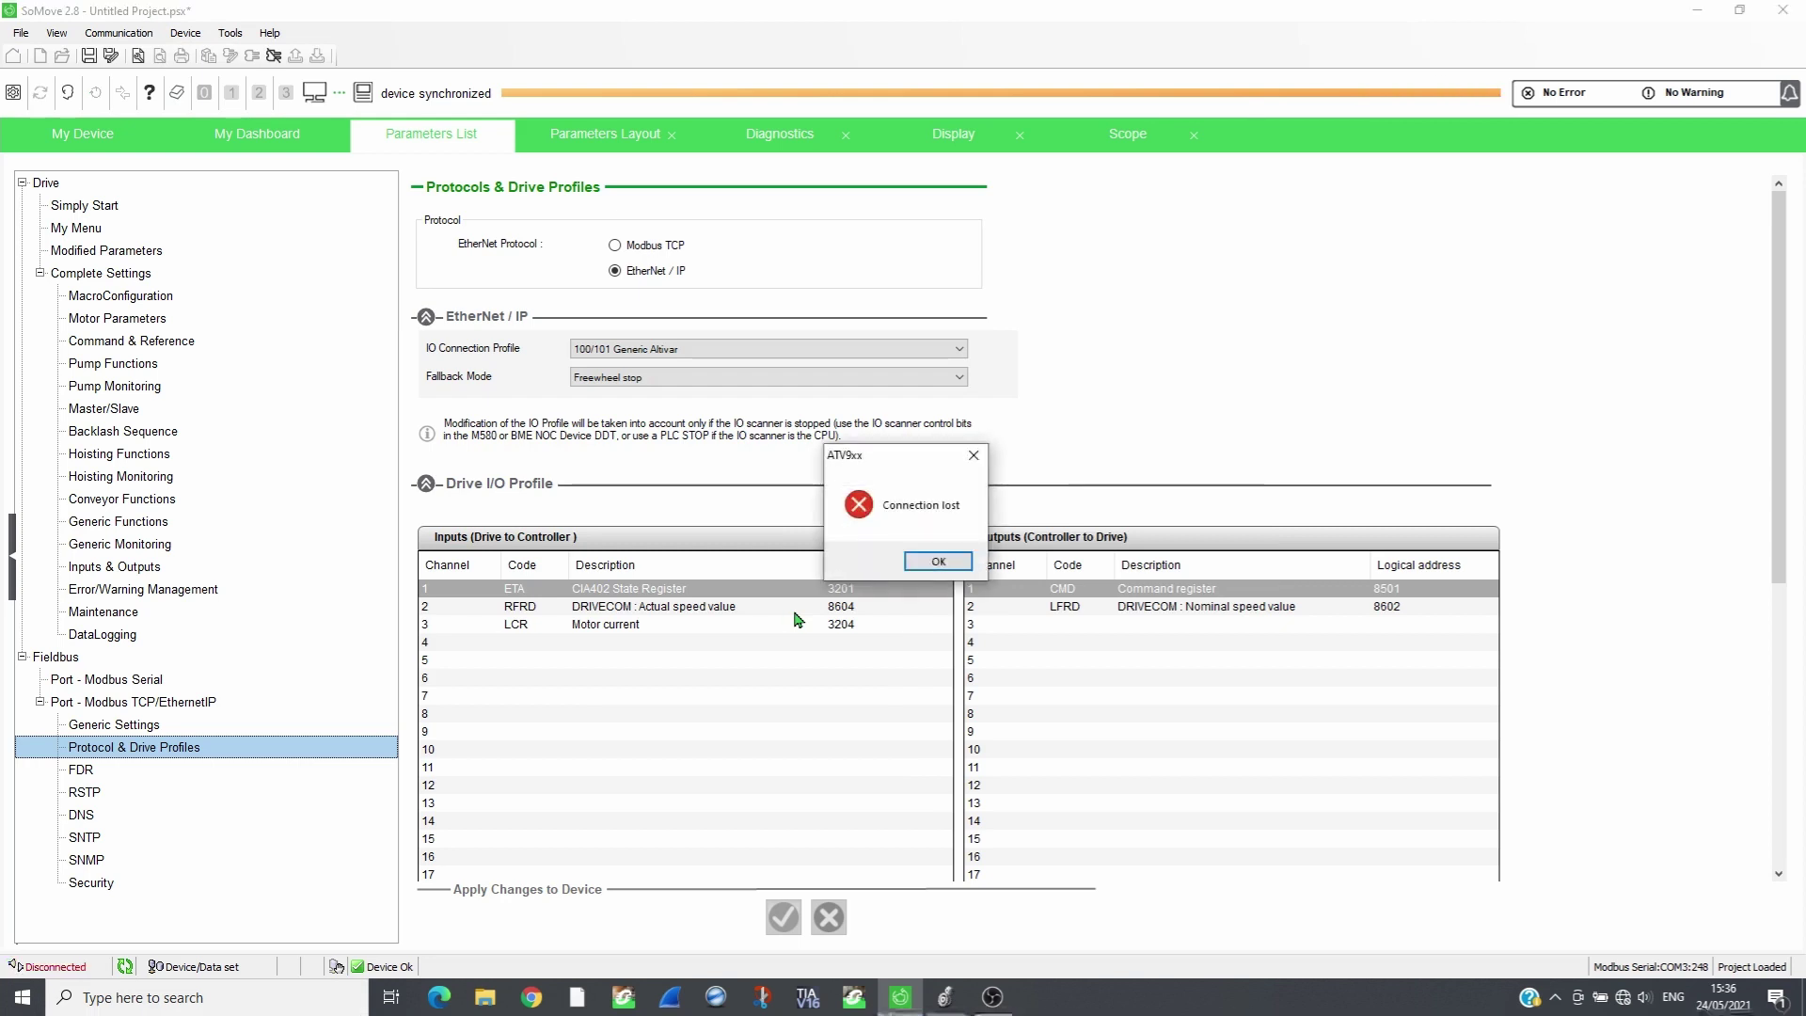
# Step: Dismiss the connection-lost message and reconnect, loading the configuration from the device
pyautogui.click(931, 561)
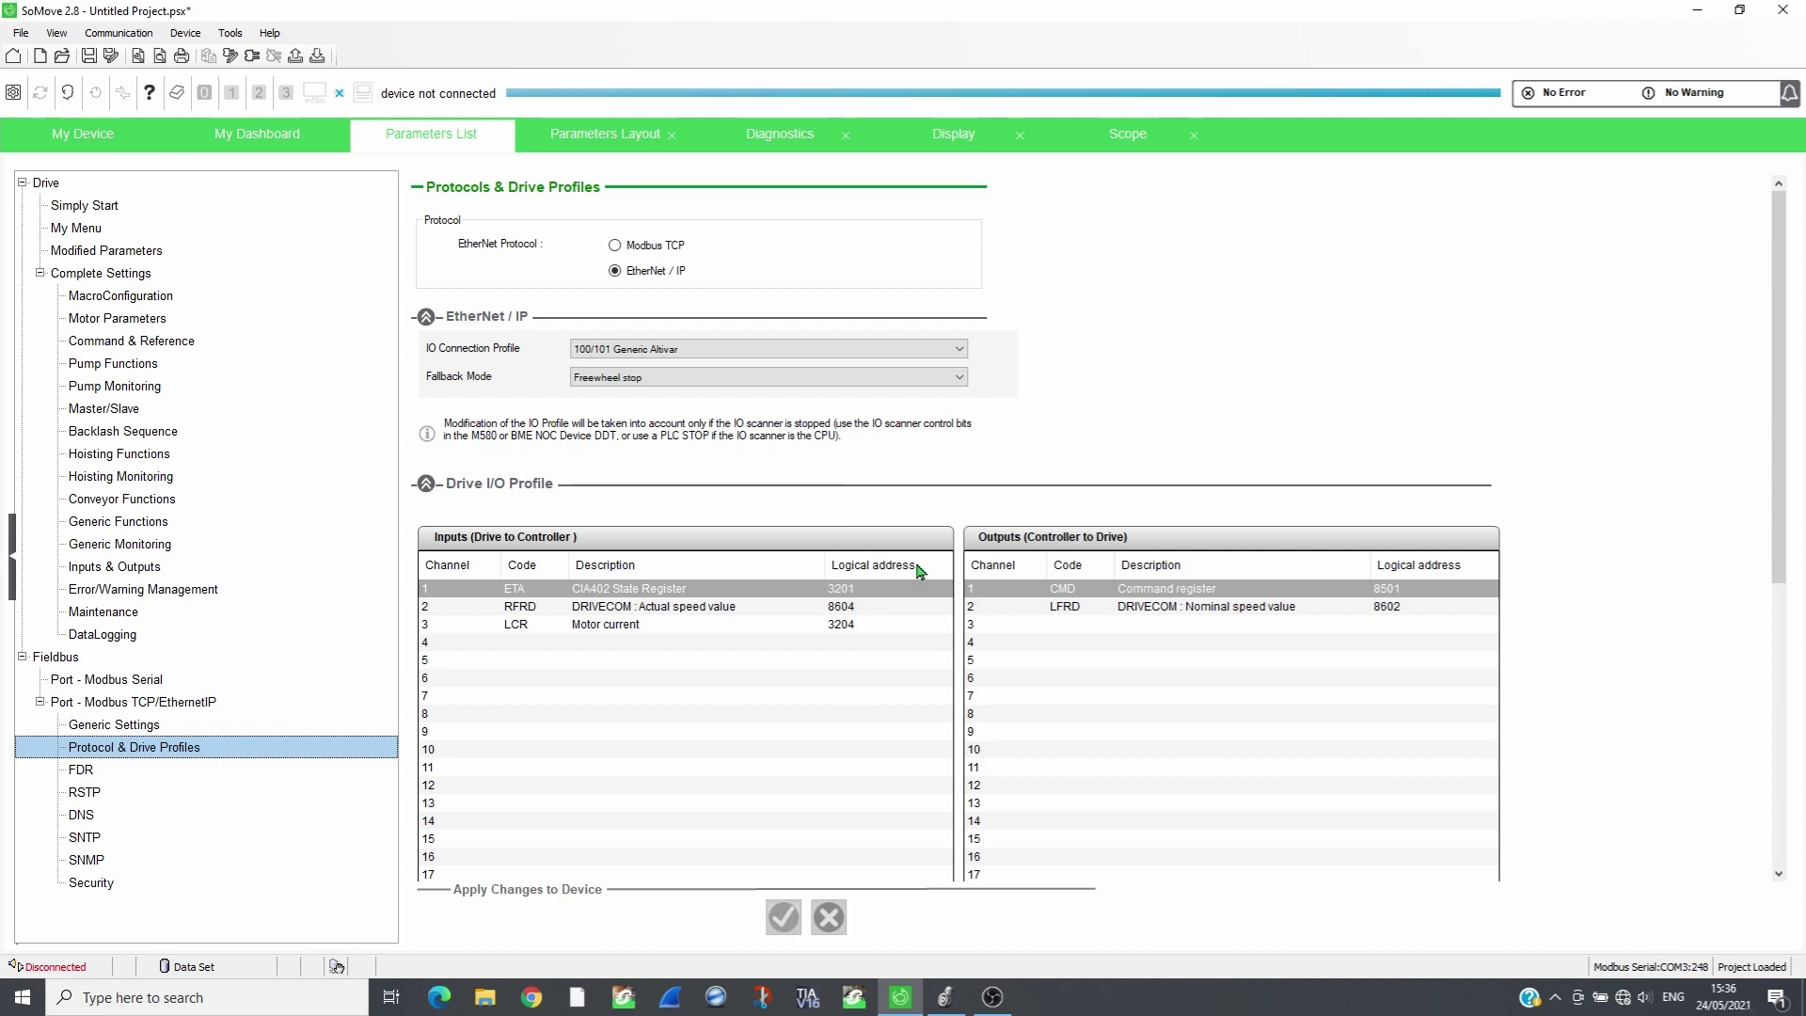
pyautogui.click(261, 59)
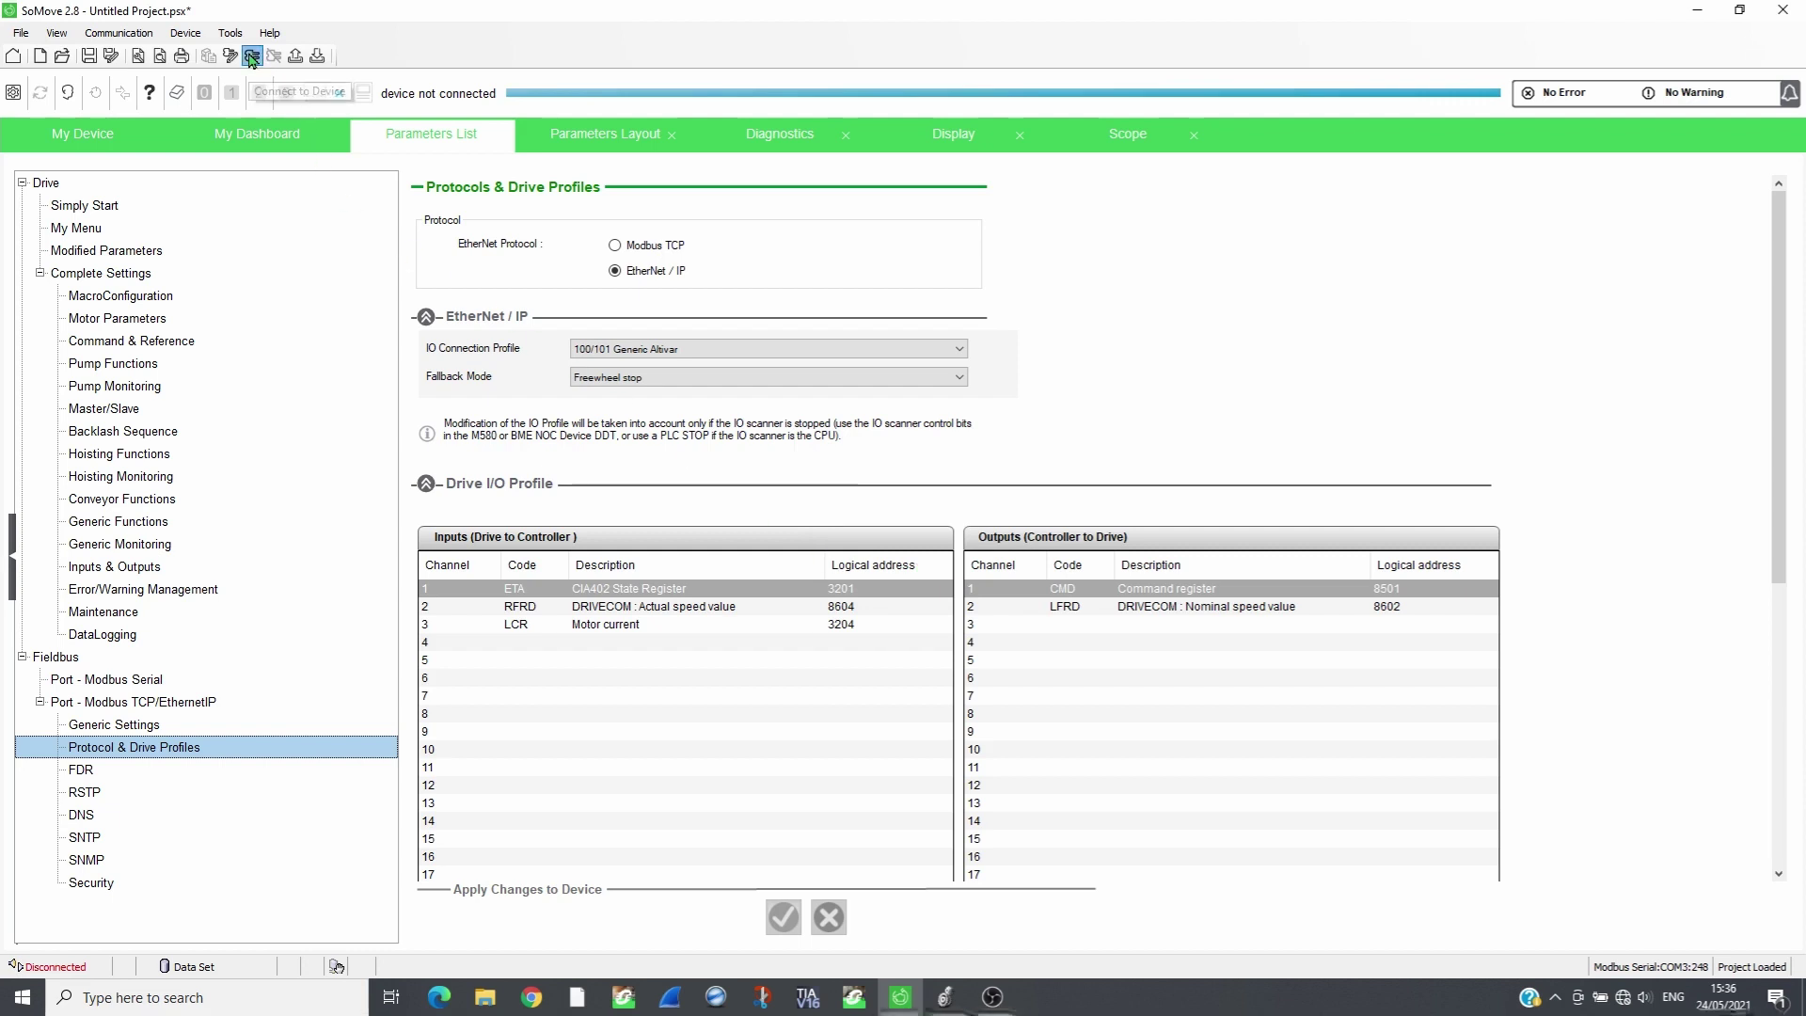
pyautogui.click(995, 508)
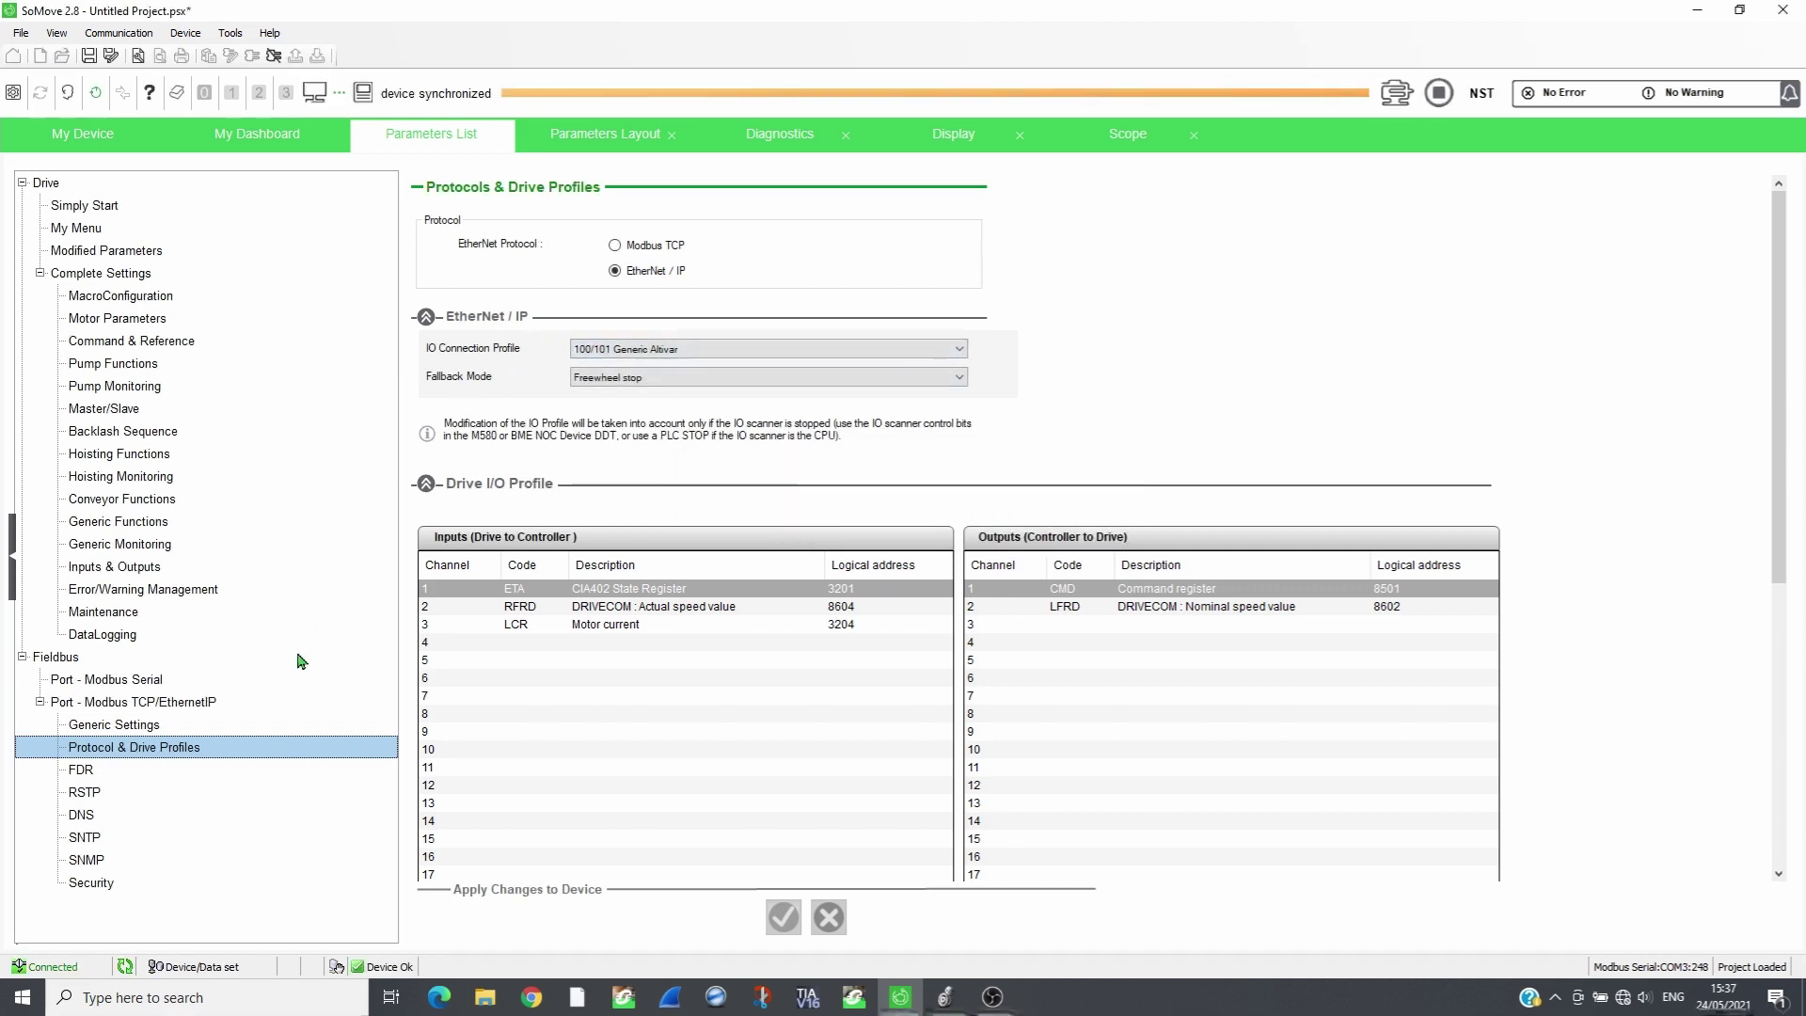
# Step: Review Generic Settings and Command & Reference, open My Dashboard, then Alt+Tab to Logix Designer
pyautogui.click(127, 726)
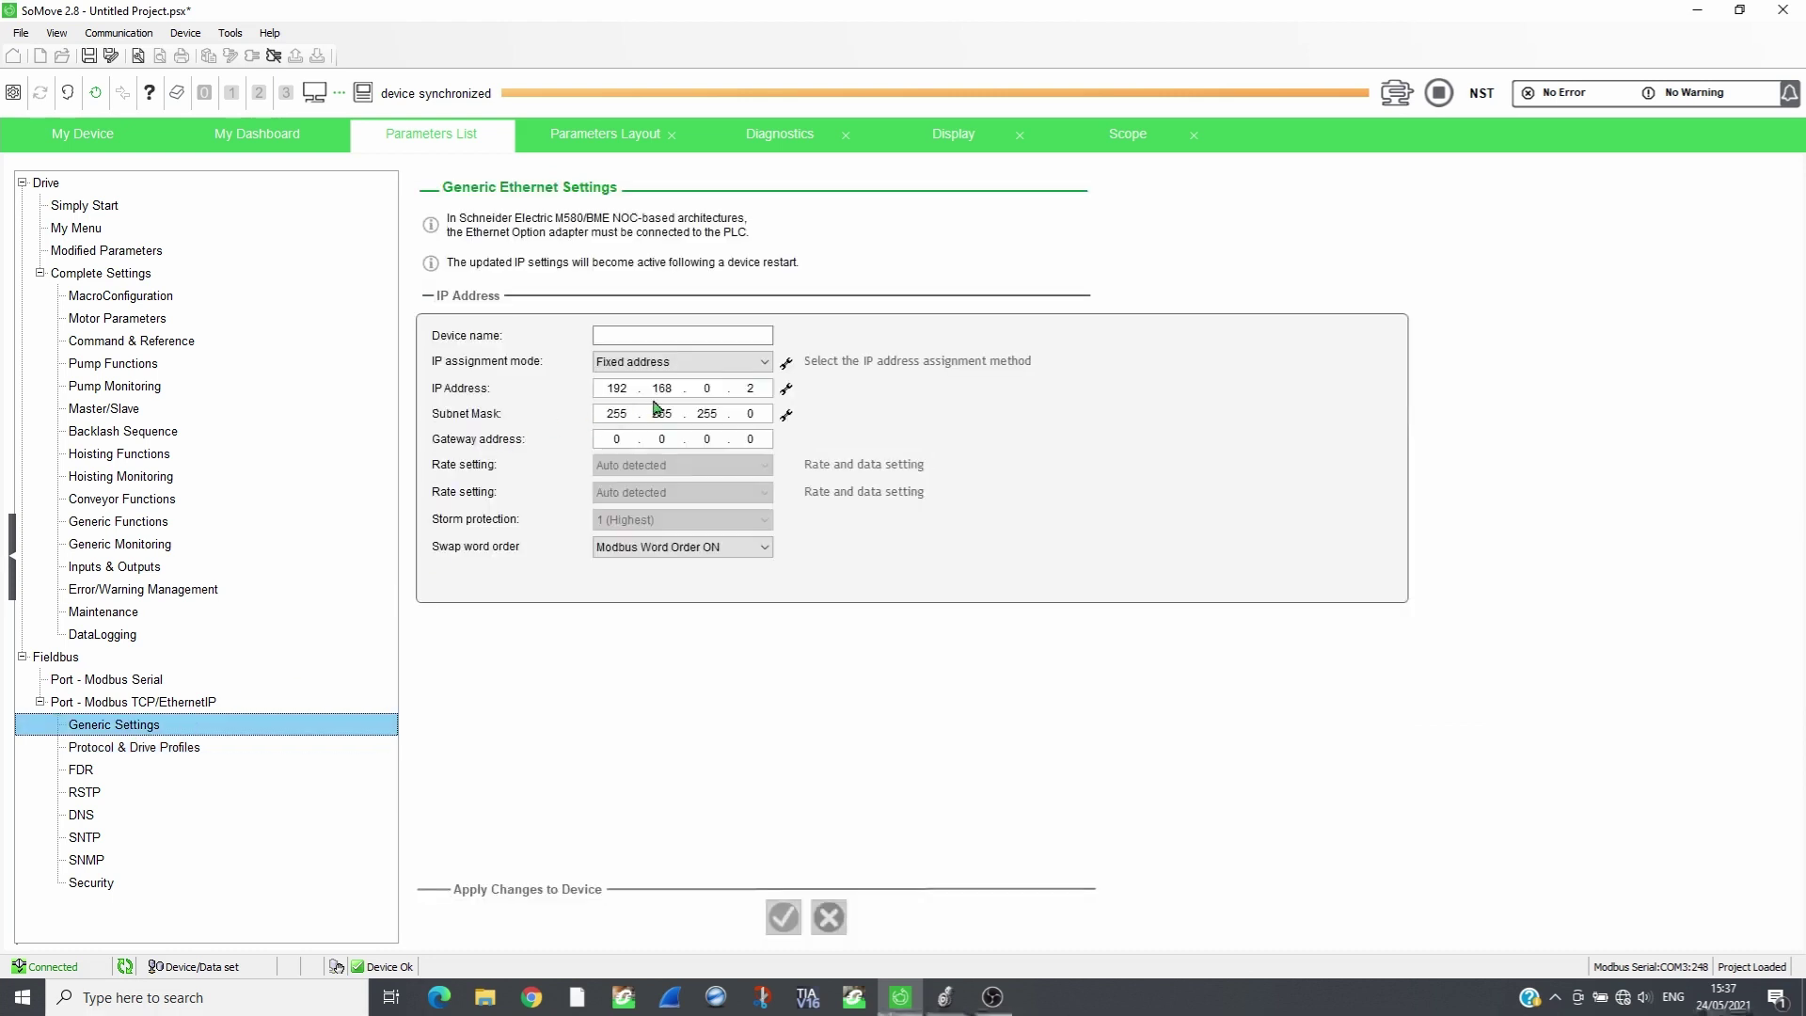
pyautogui.click(178, 342)
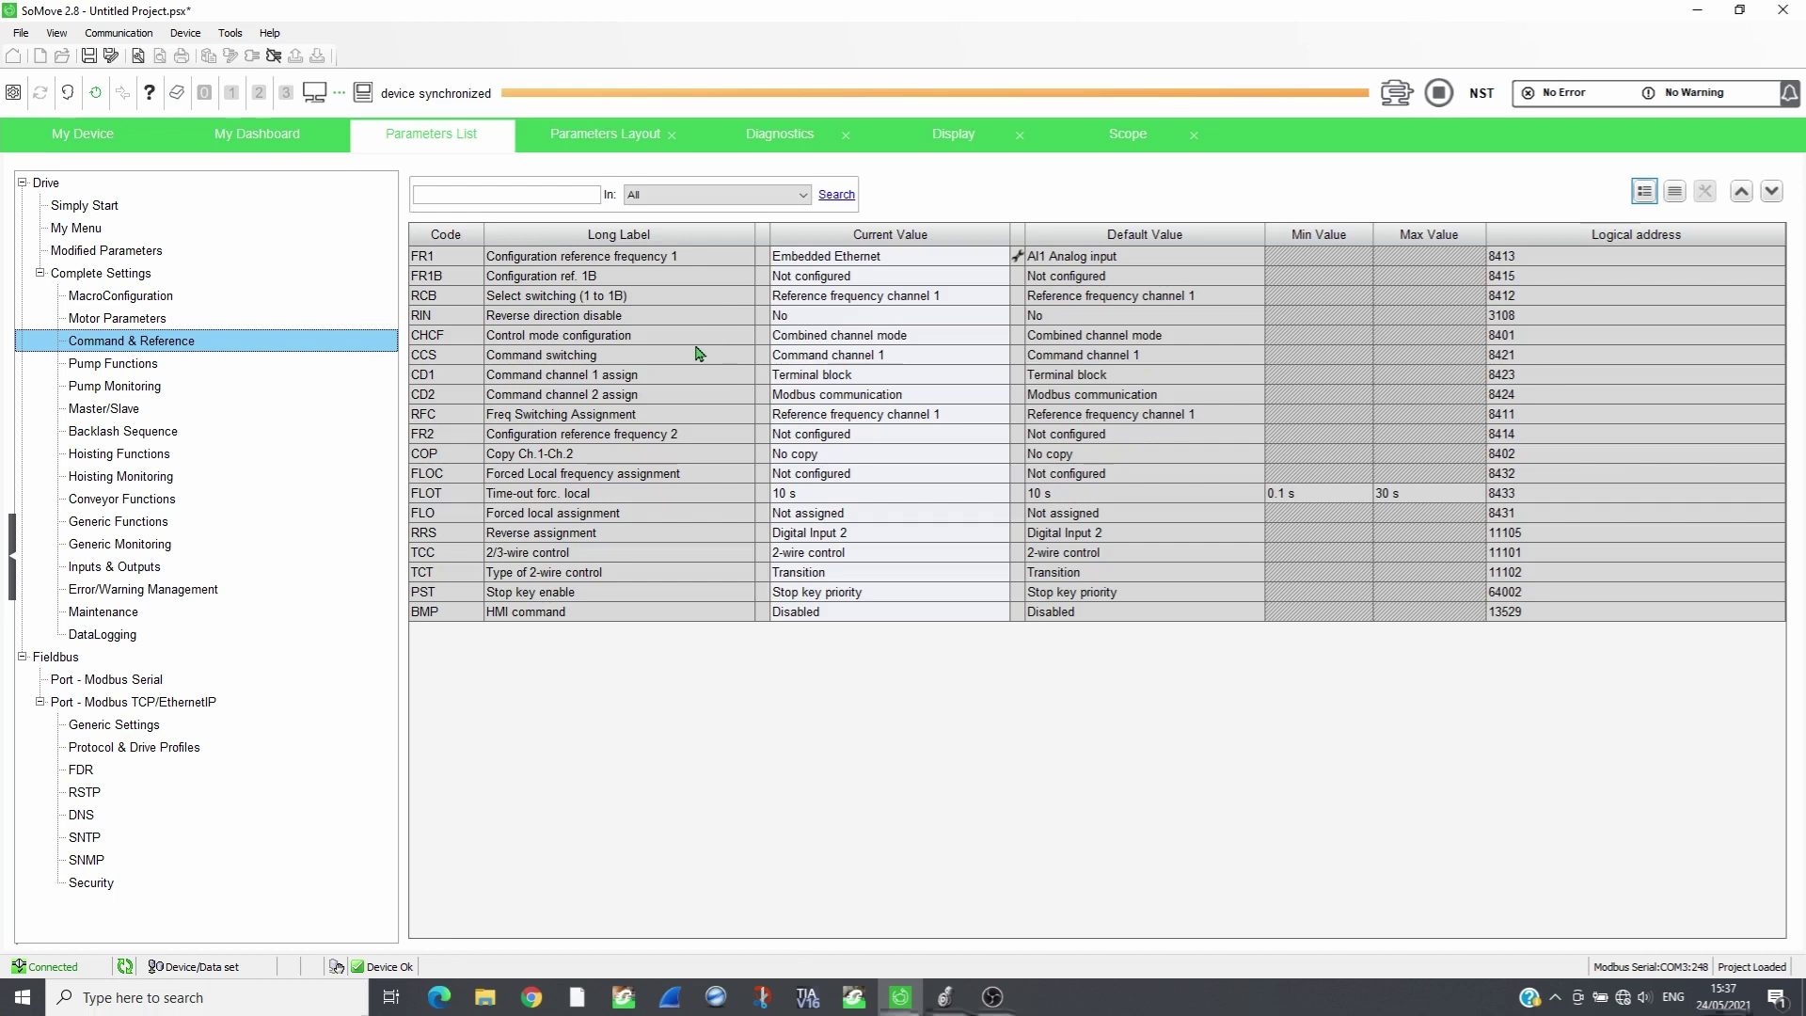
pyautogui.click(277, 141)
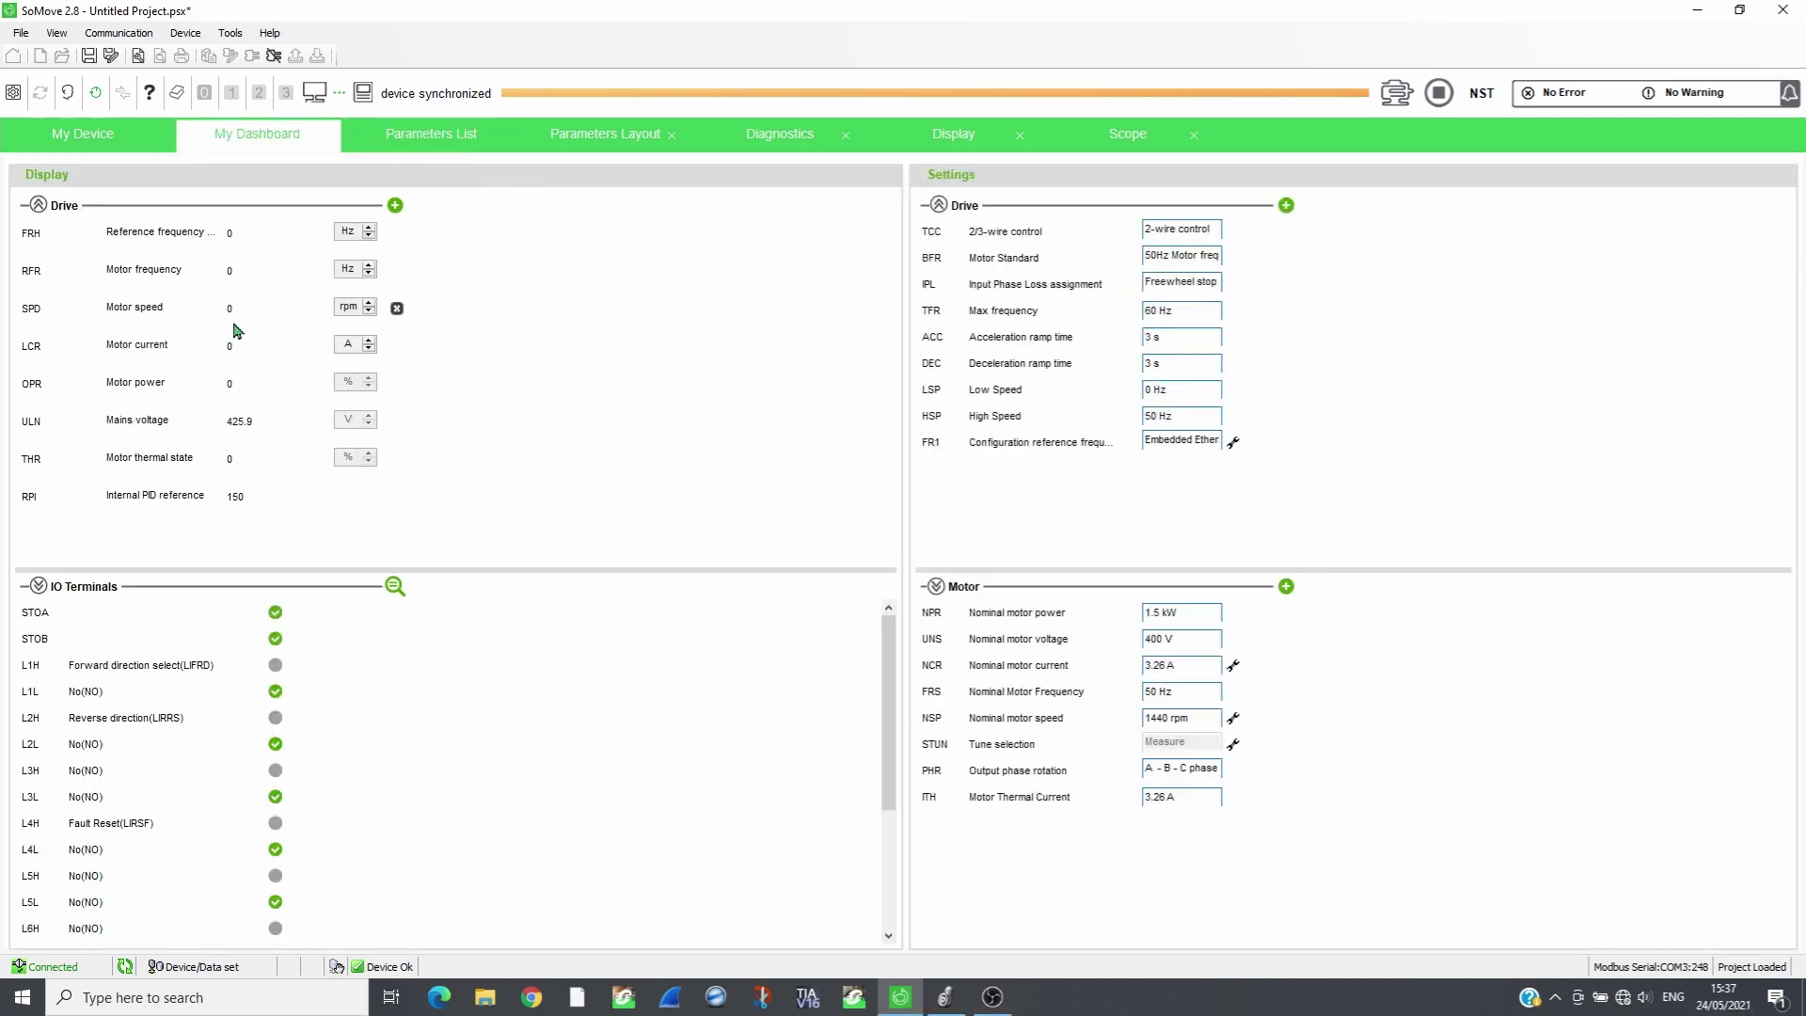
pyautogui.hotkey('alt', 'Tab')
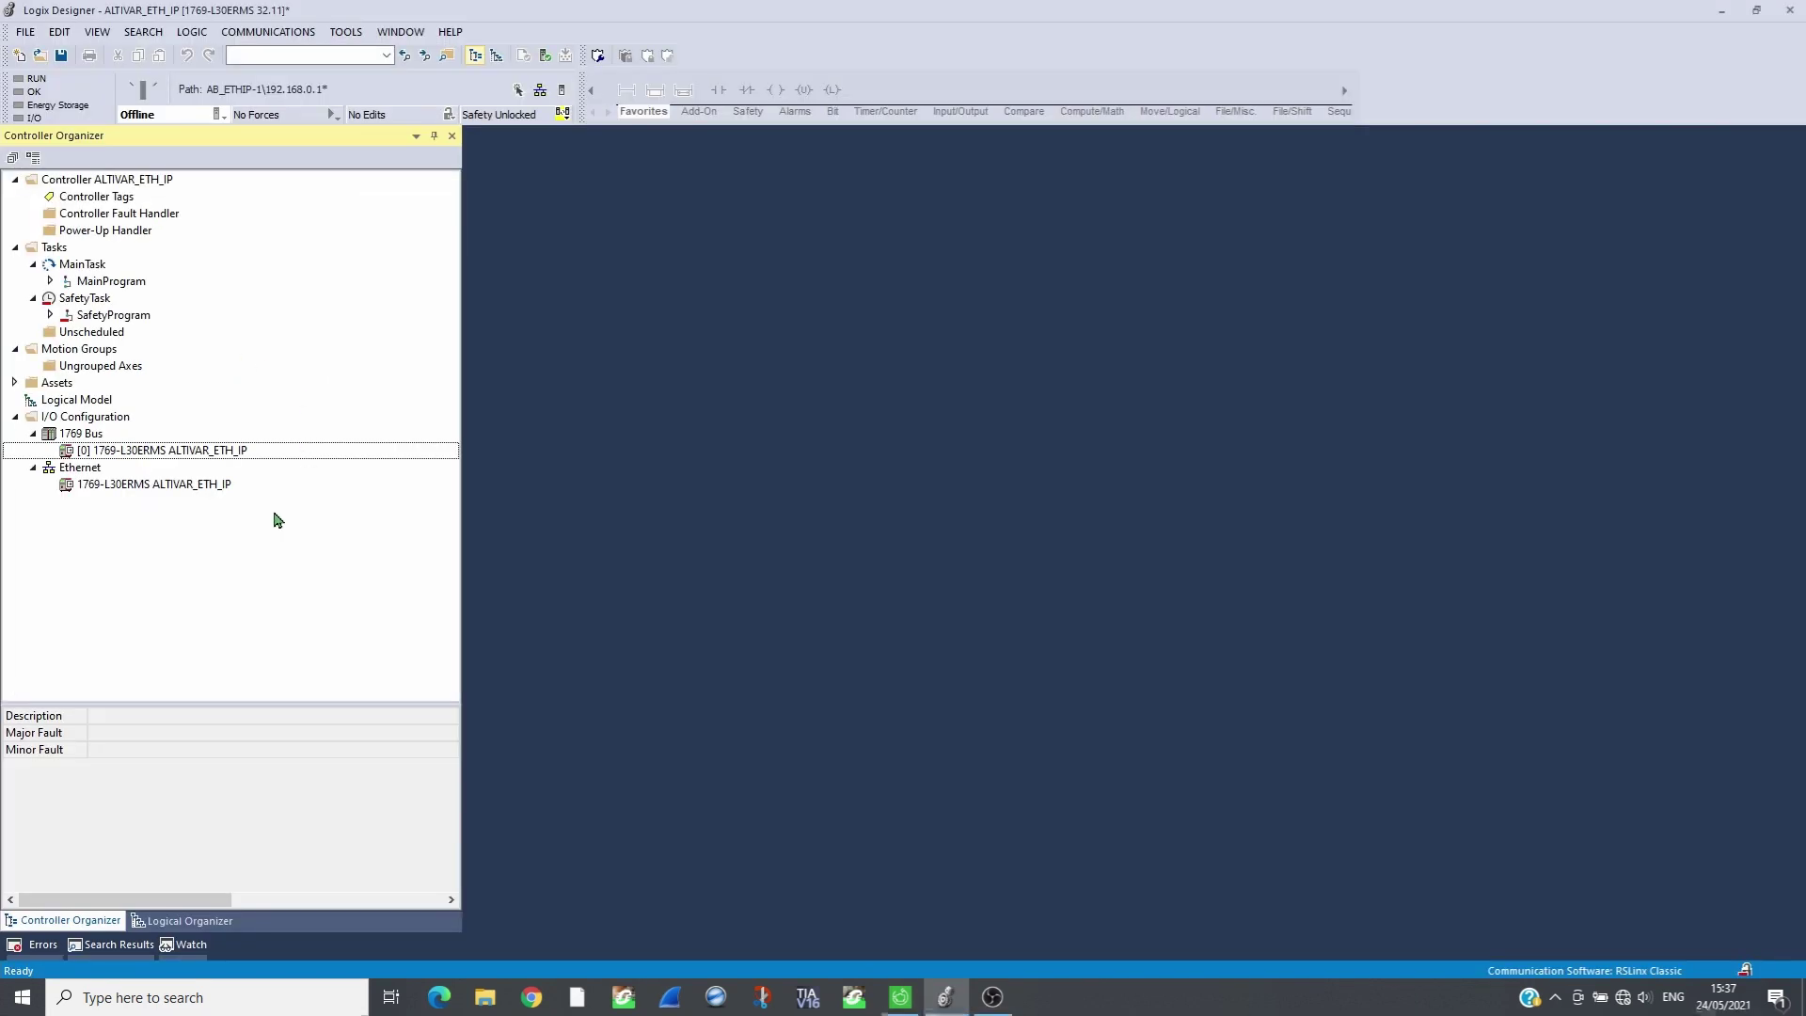
# Step: Add a new module under the Ethernet network, filter the catalog by 'GENERI', and select ETHERNET-MODULE
pyautogui.rightClick(87, 470)
pyautogui.click(133, 480)
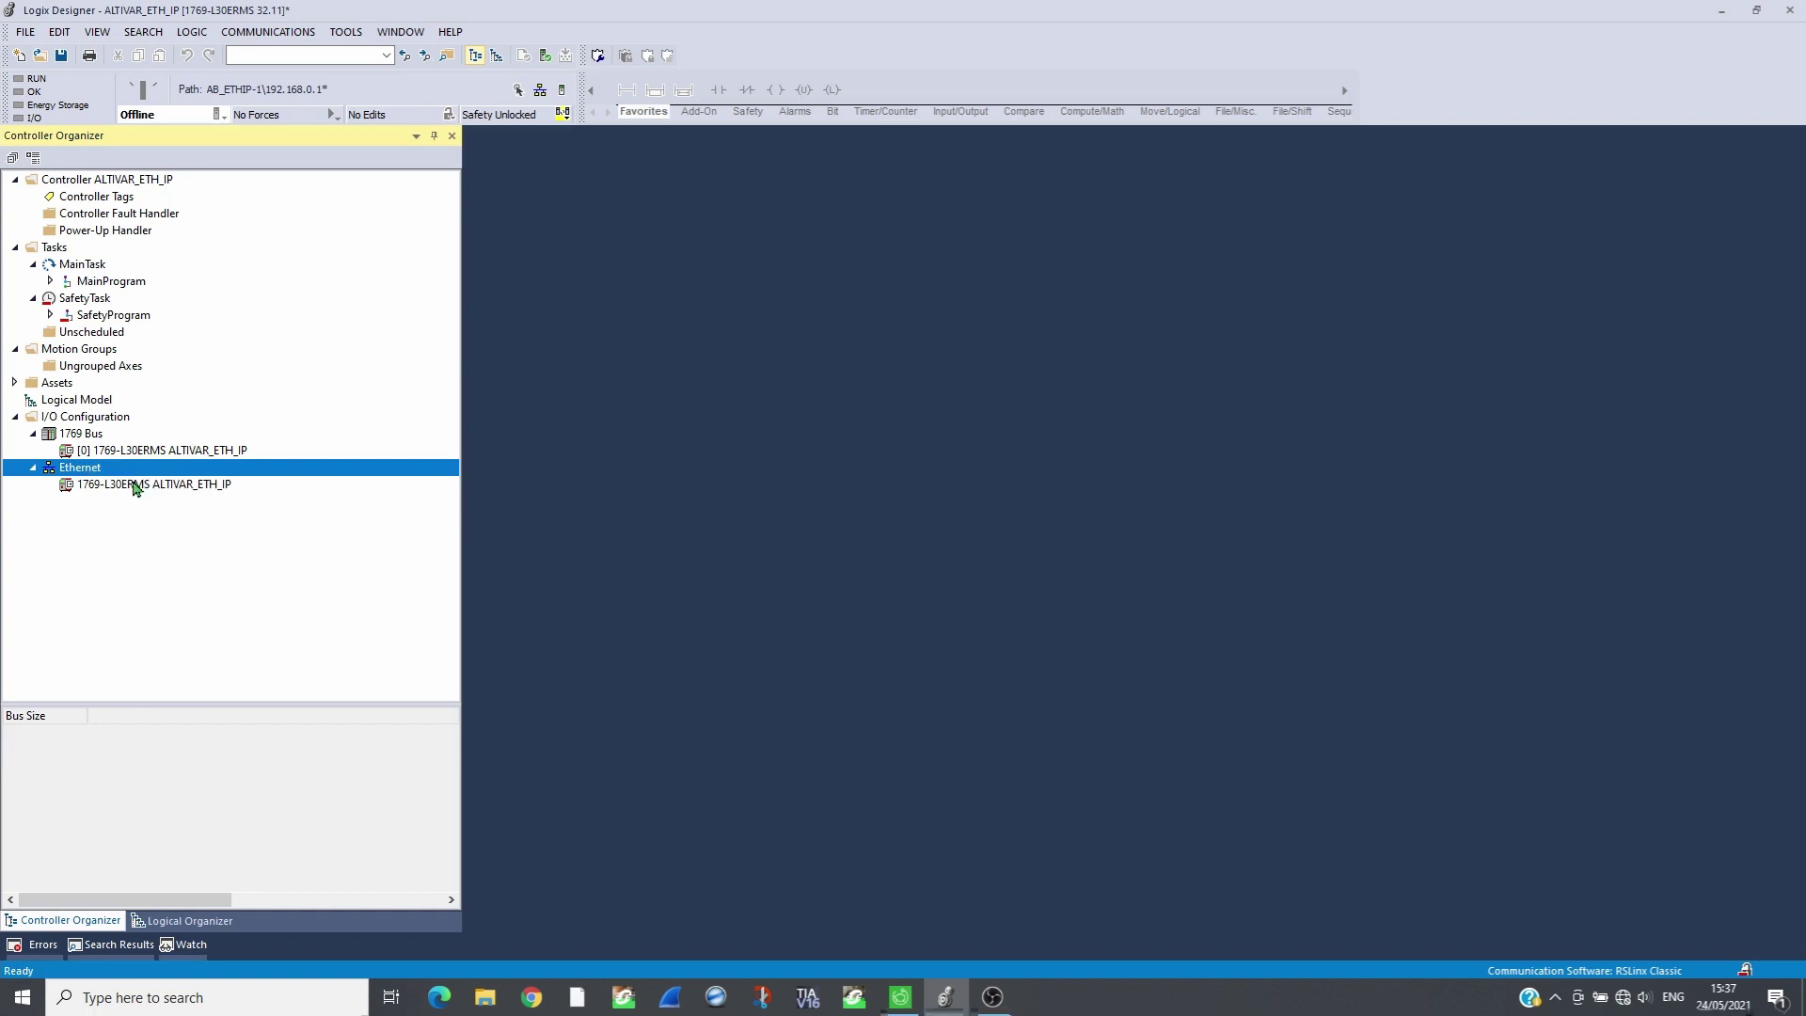
pyautogui.click(787, 351)
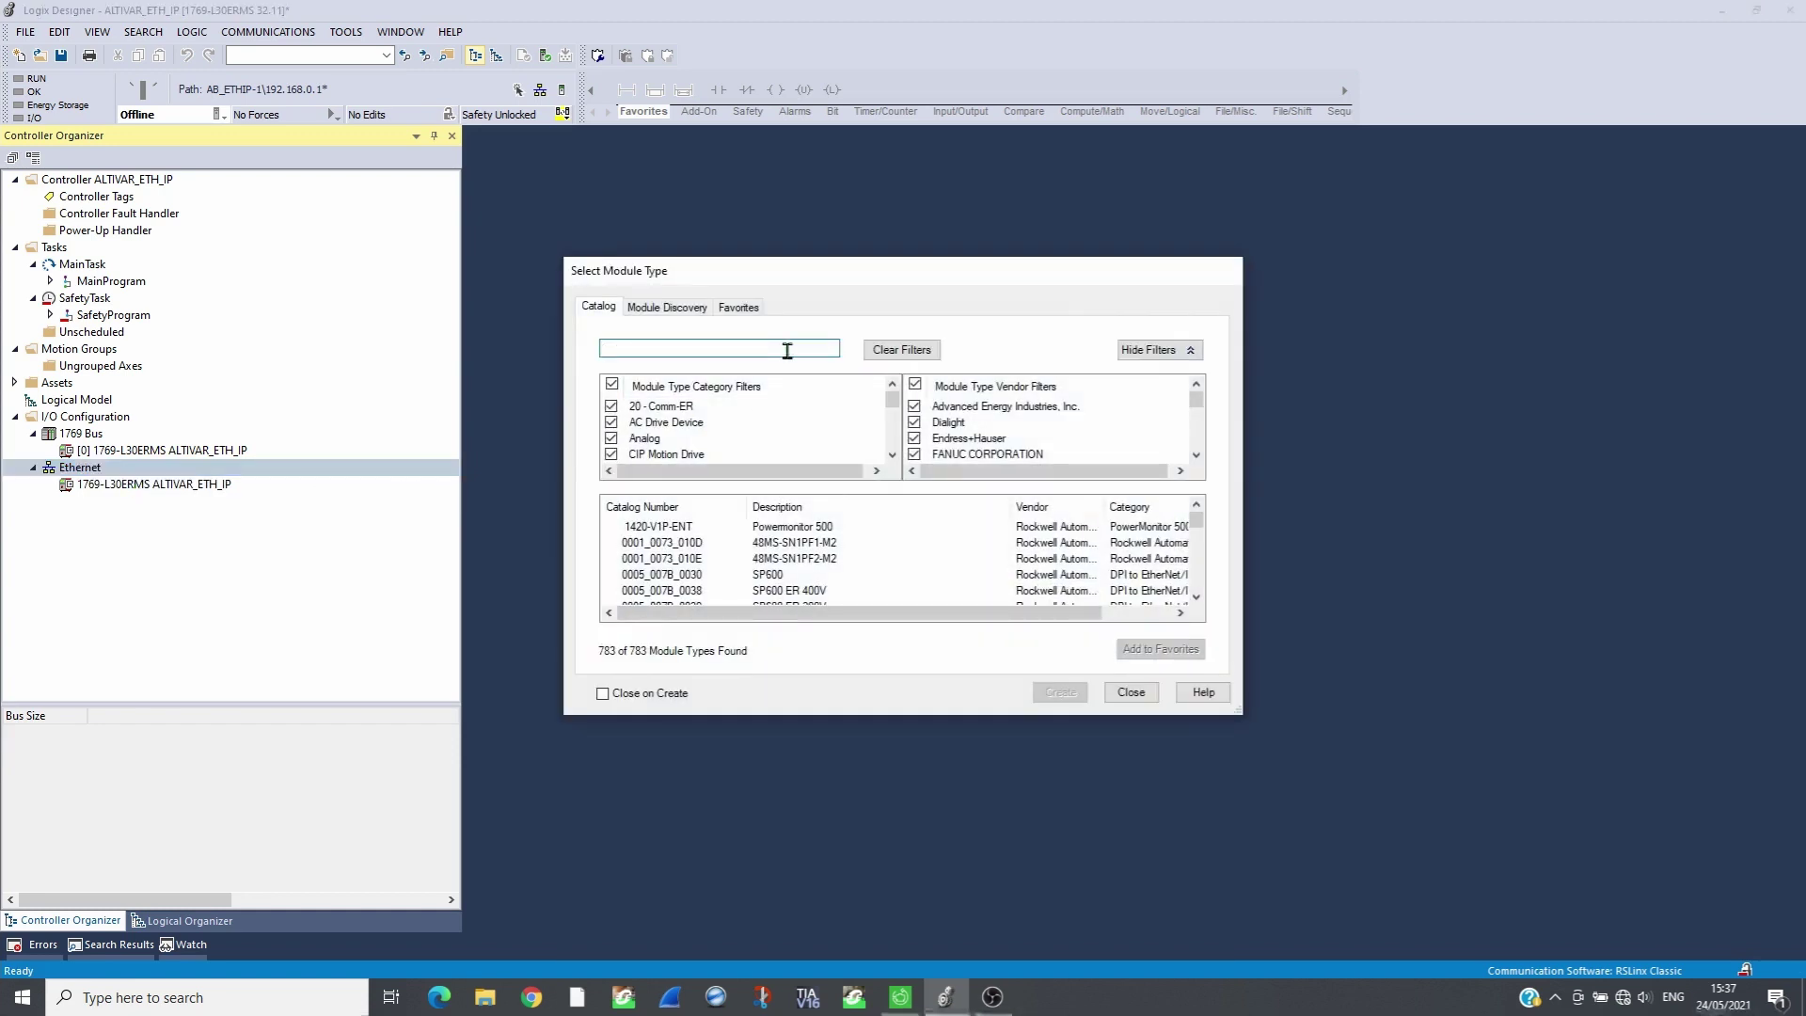
pyautogui.write('GENER')
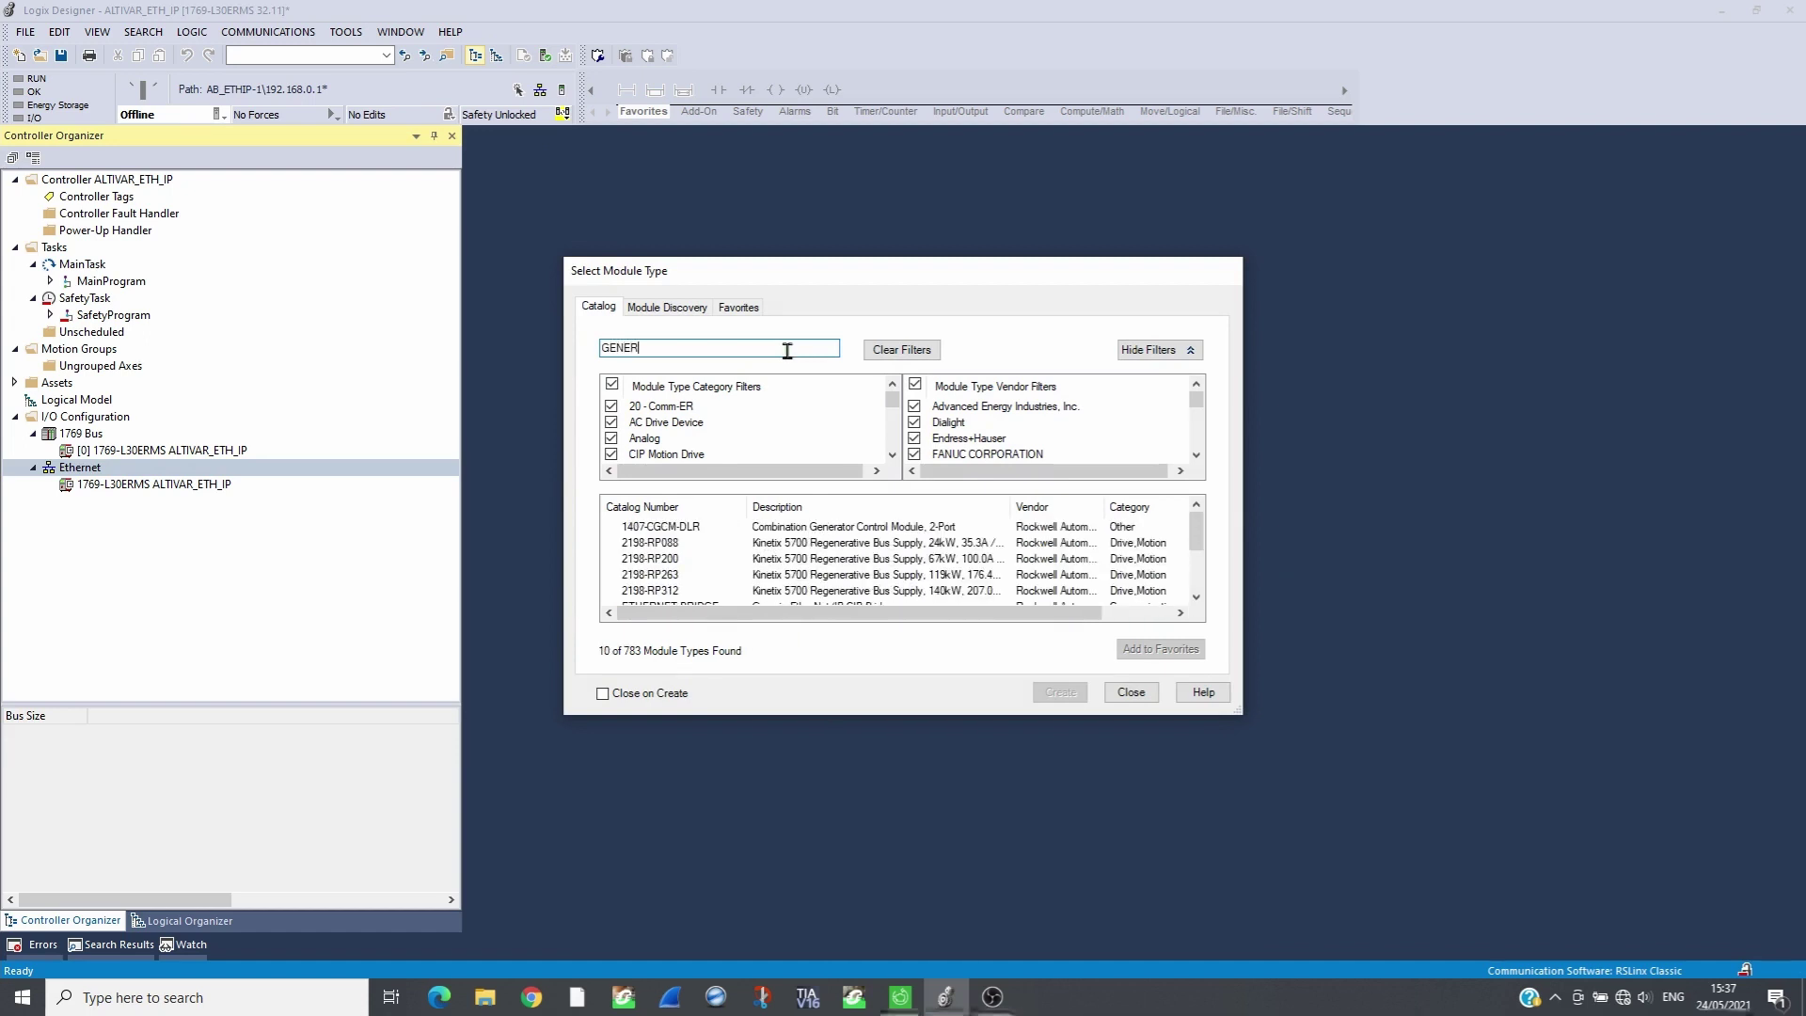
pyautogui.write('I')
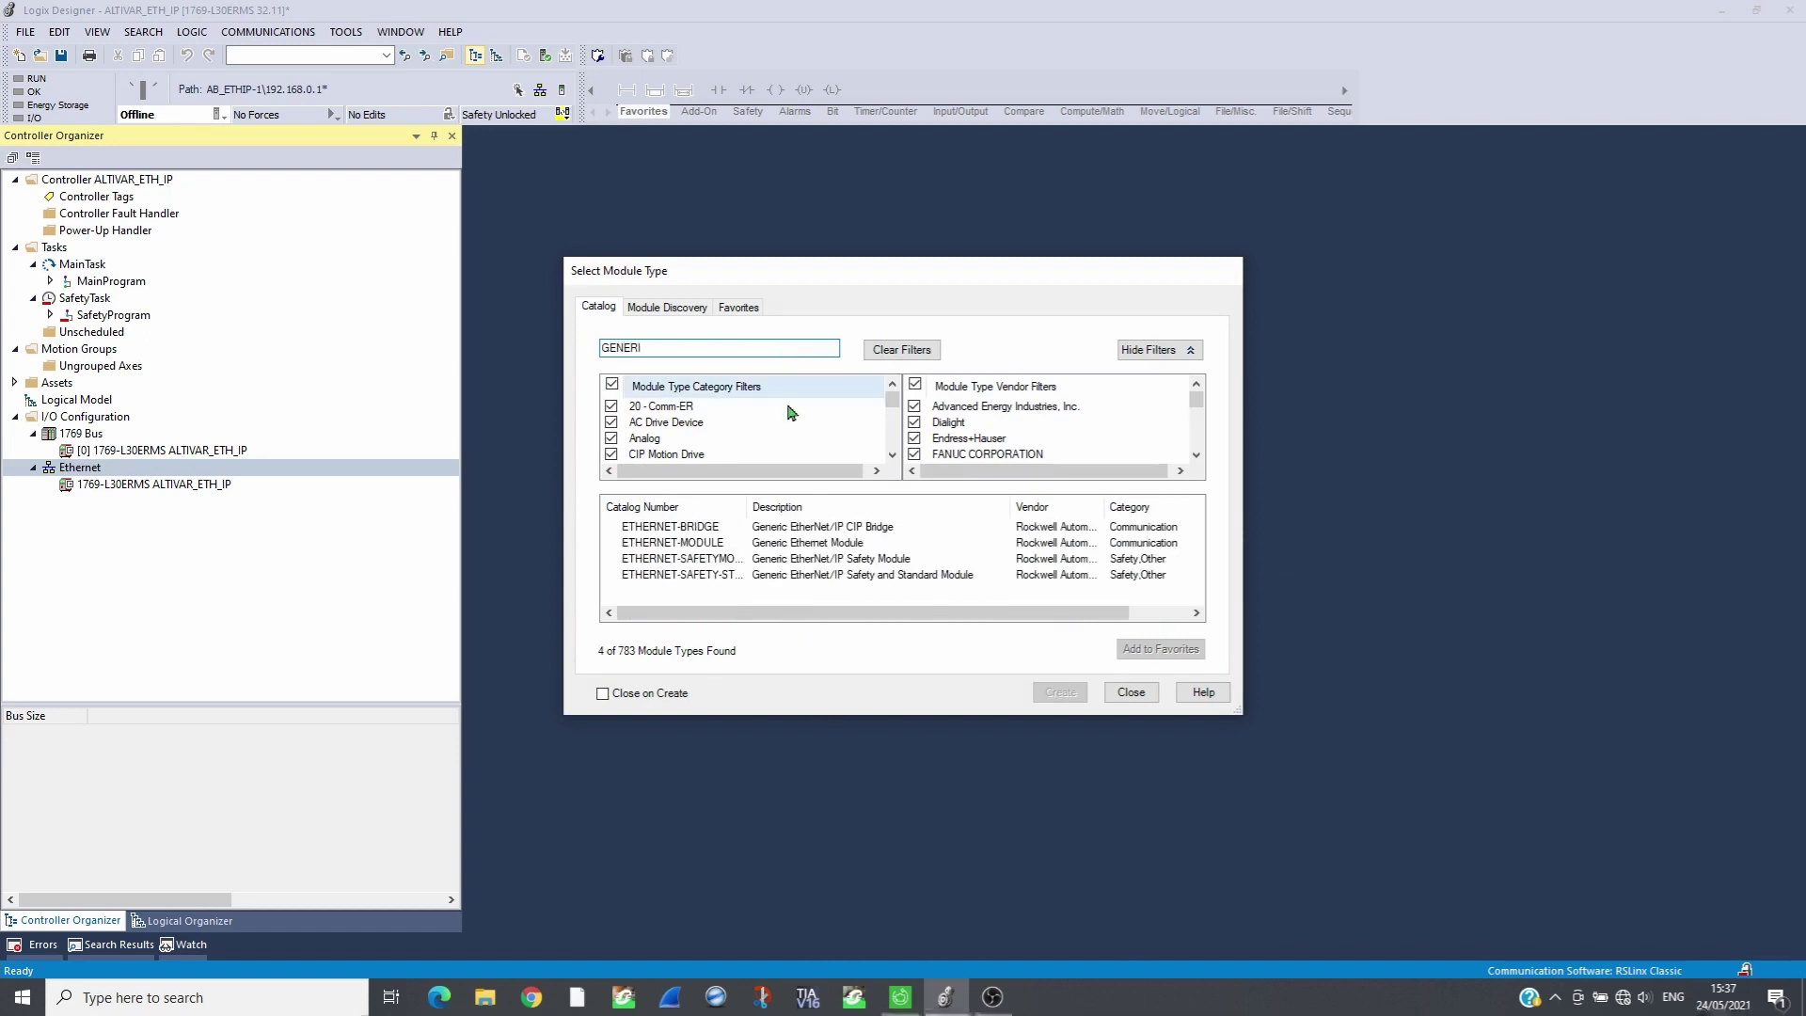
pyautogui.click(833, 544)
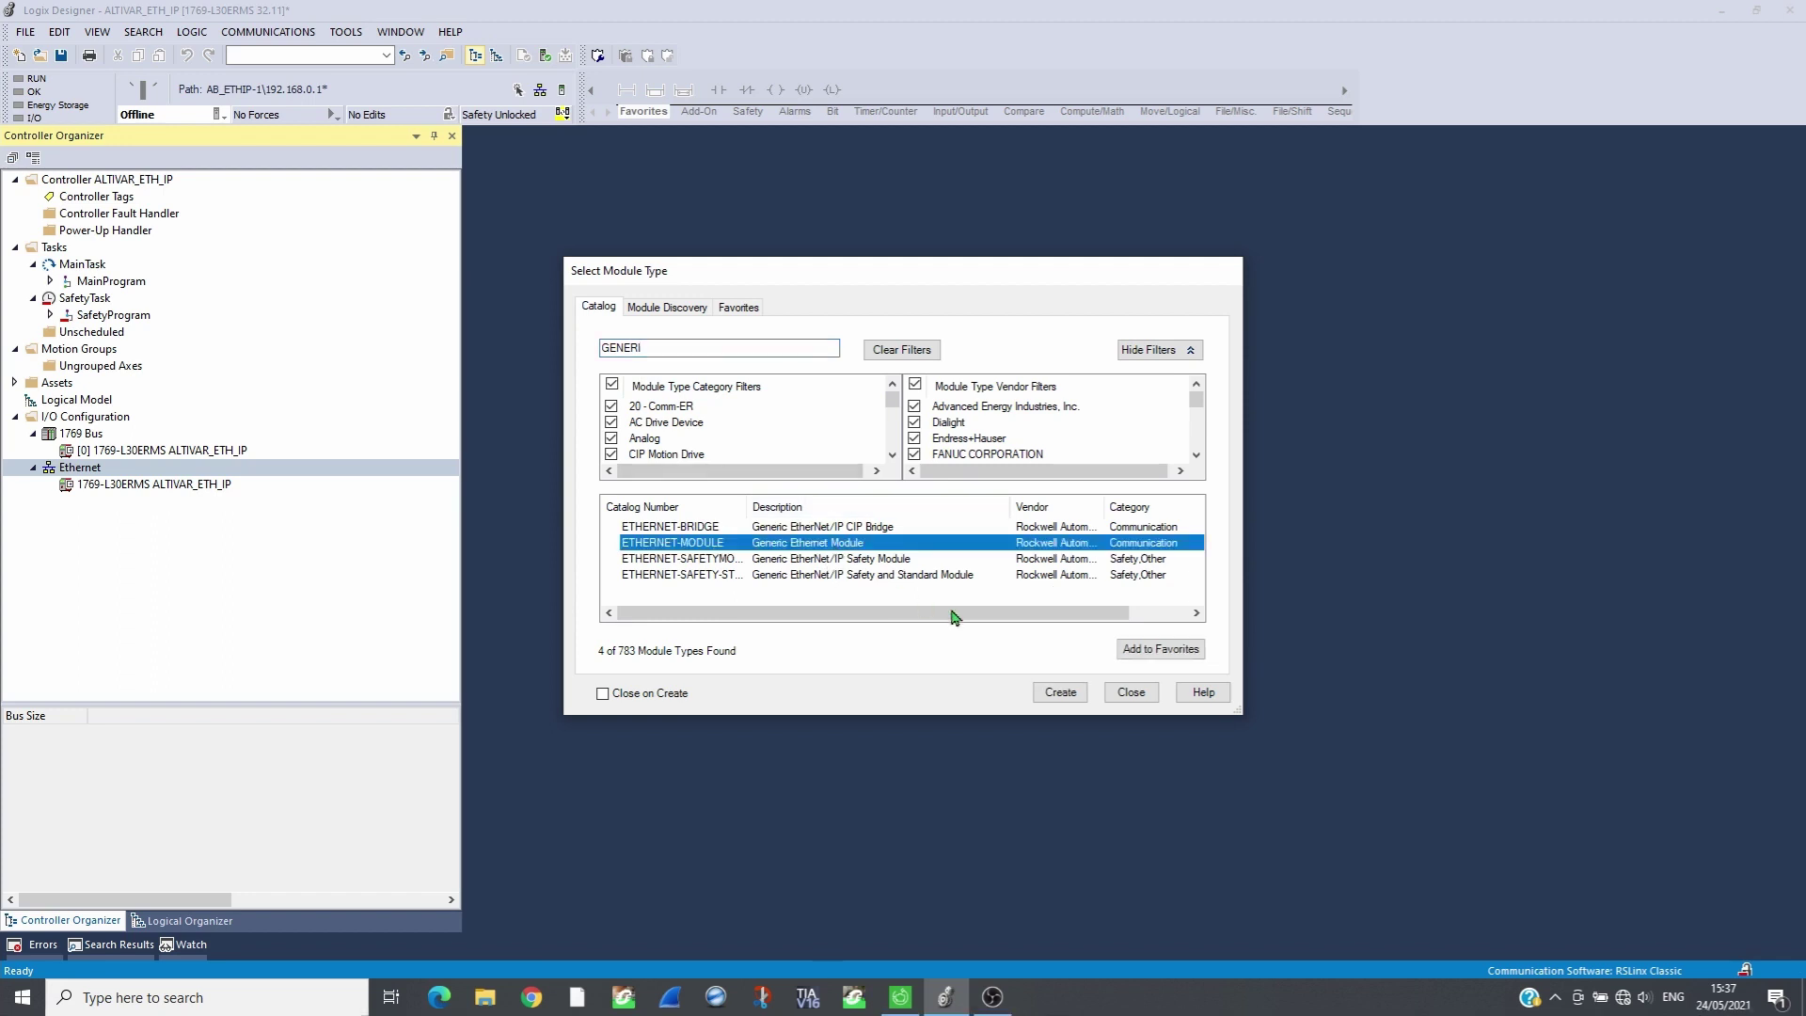
# Step: Create the module named ATV930 with Comm Format Data - INT
pyautogui.click(1064, 698)
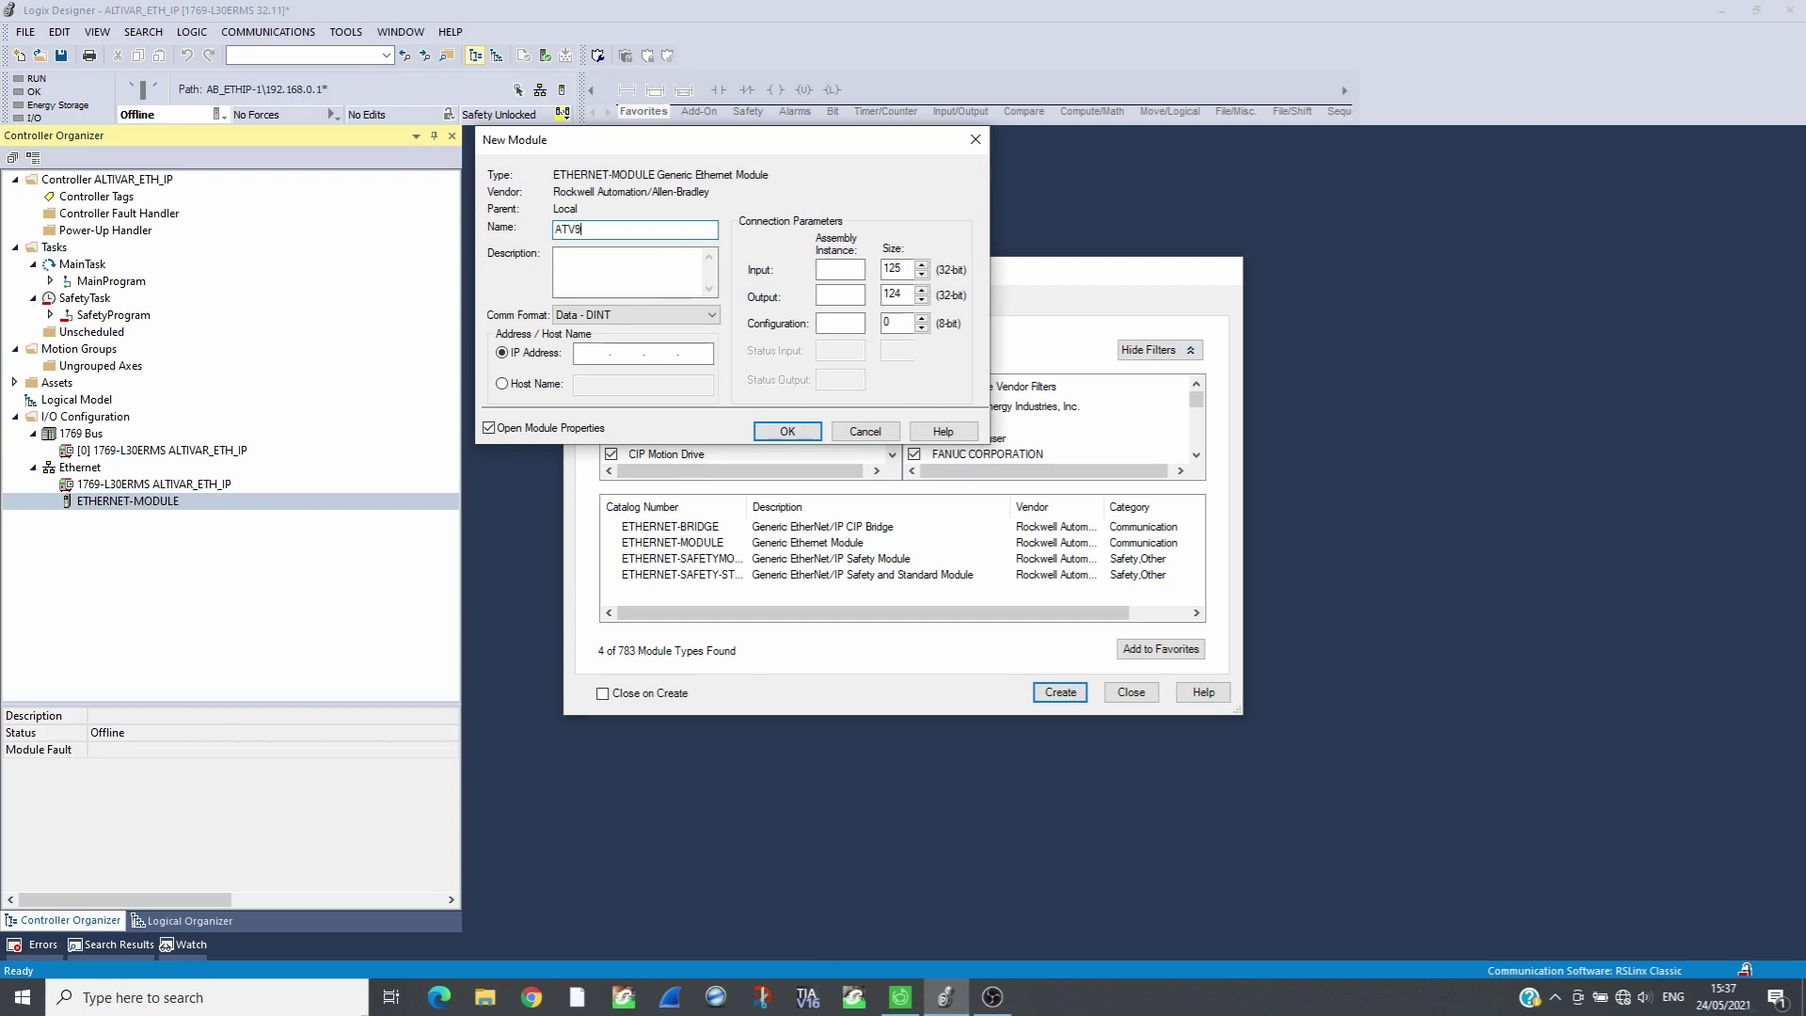
pyautogui.write('ATV930')
pyautogui.click(644, 317)
pyautogui.click(632, 356)
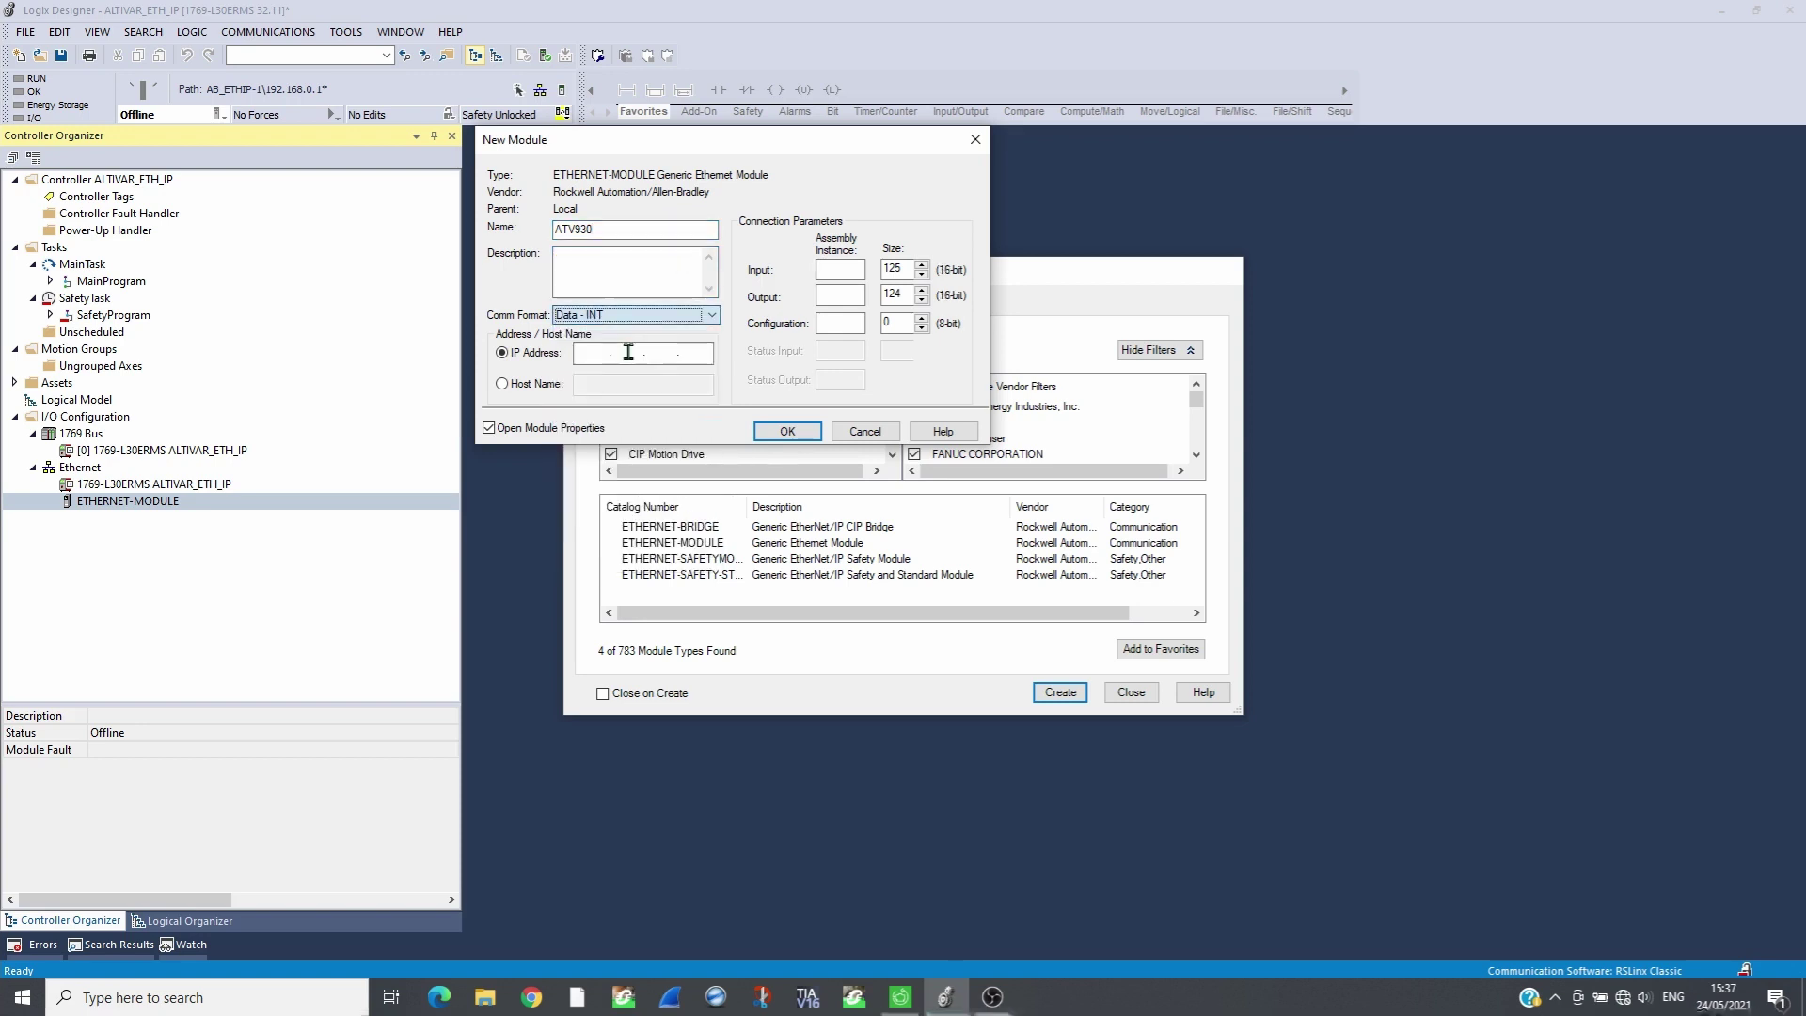
# Step: Enter IP 192.168.0.2, input/output instances 101/100 with size 32, and confirm the module
pyautogui.click(596, 352)
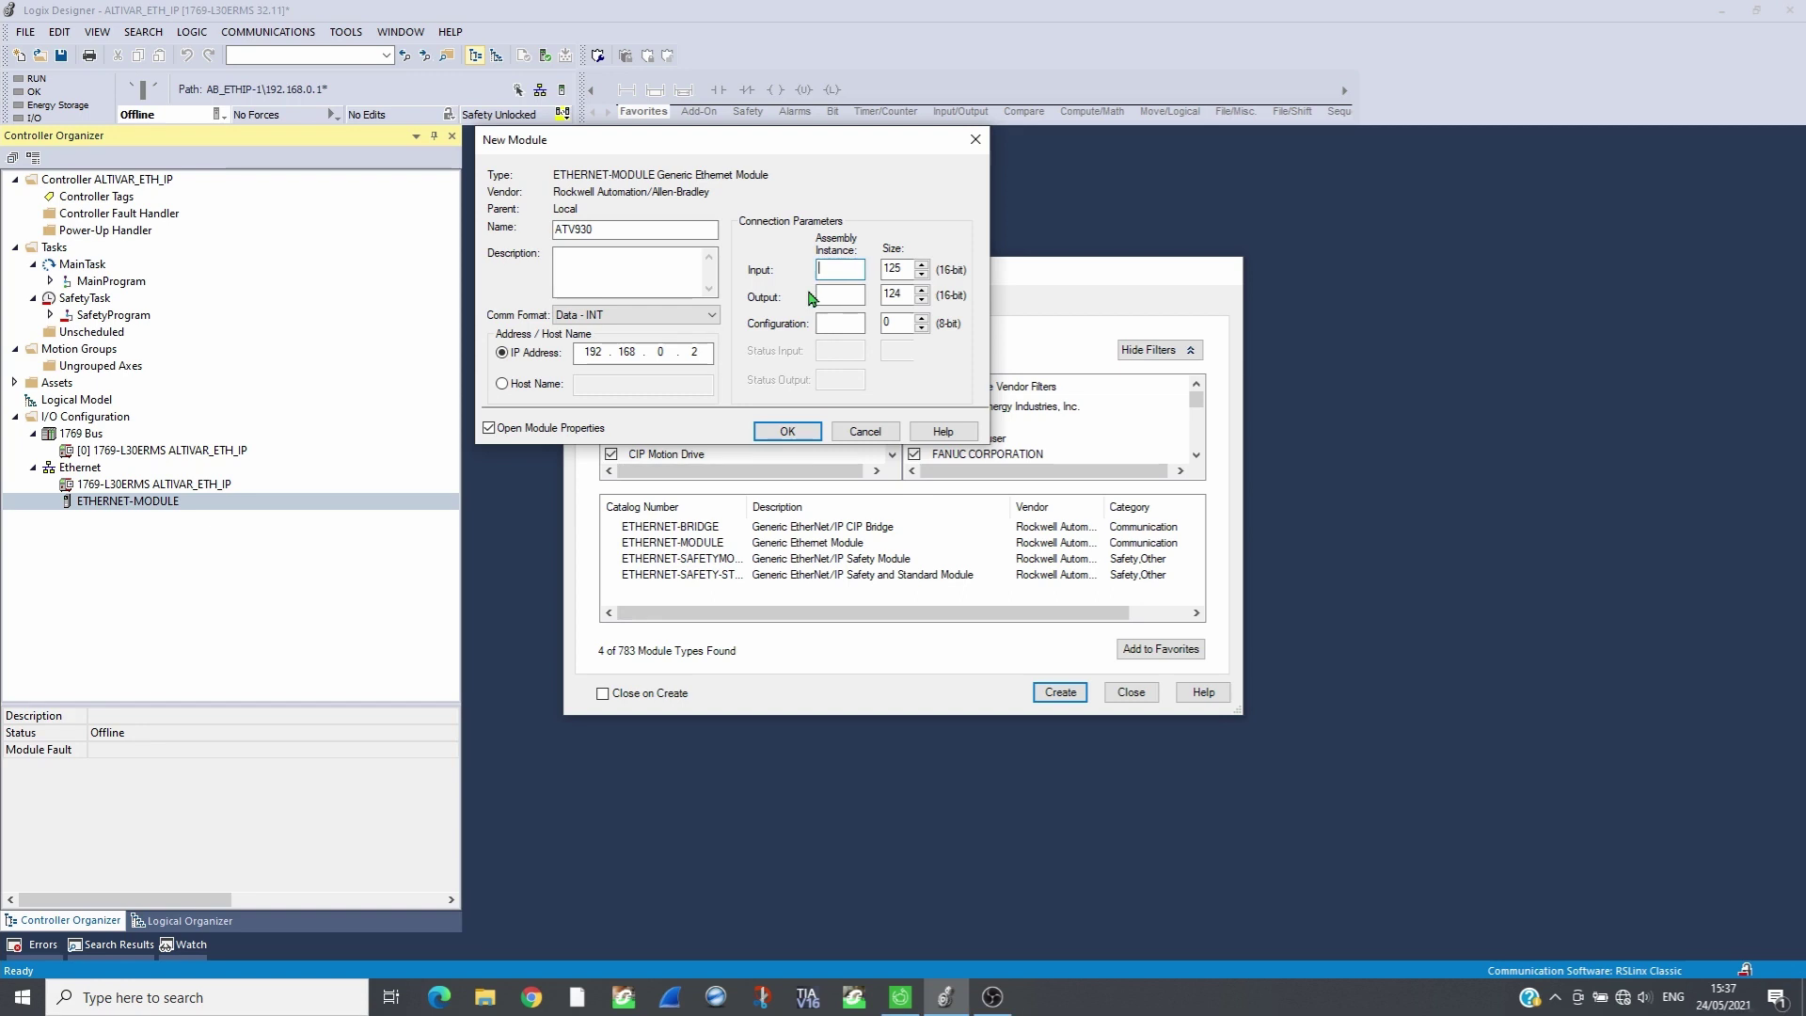
pyautogui.write('101')
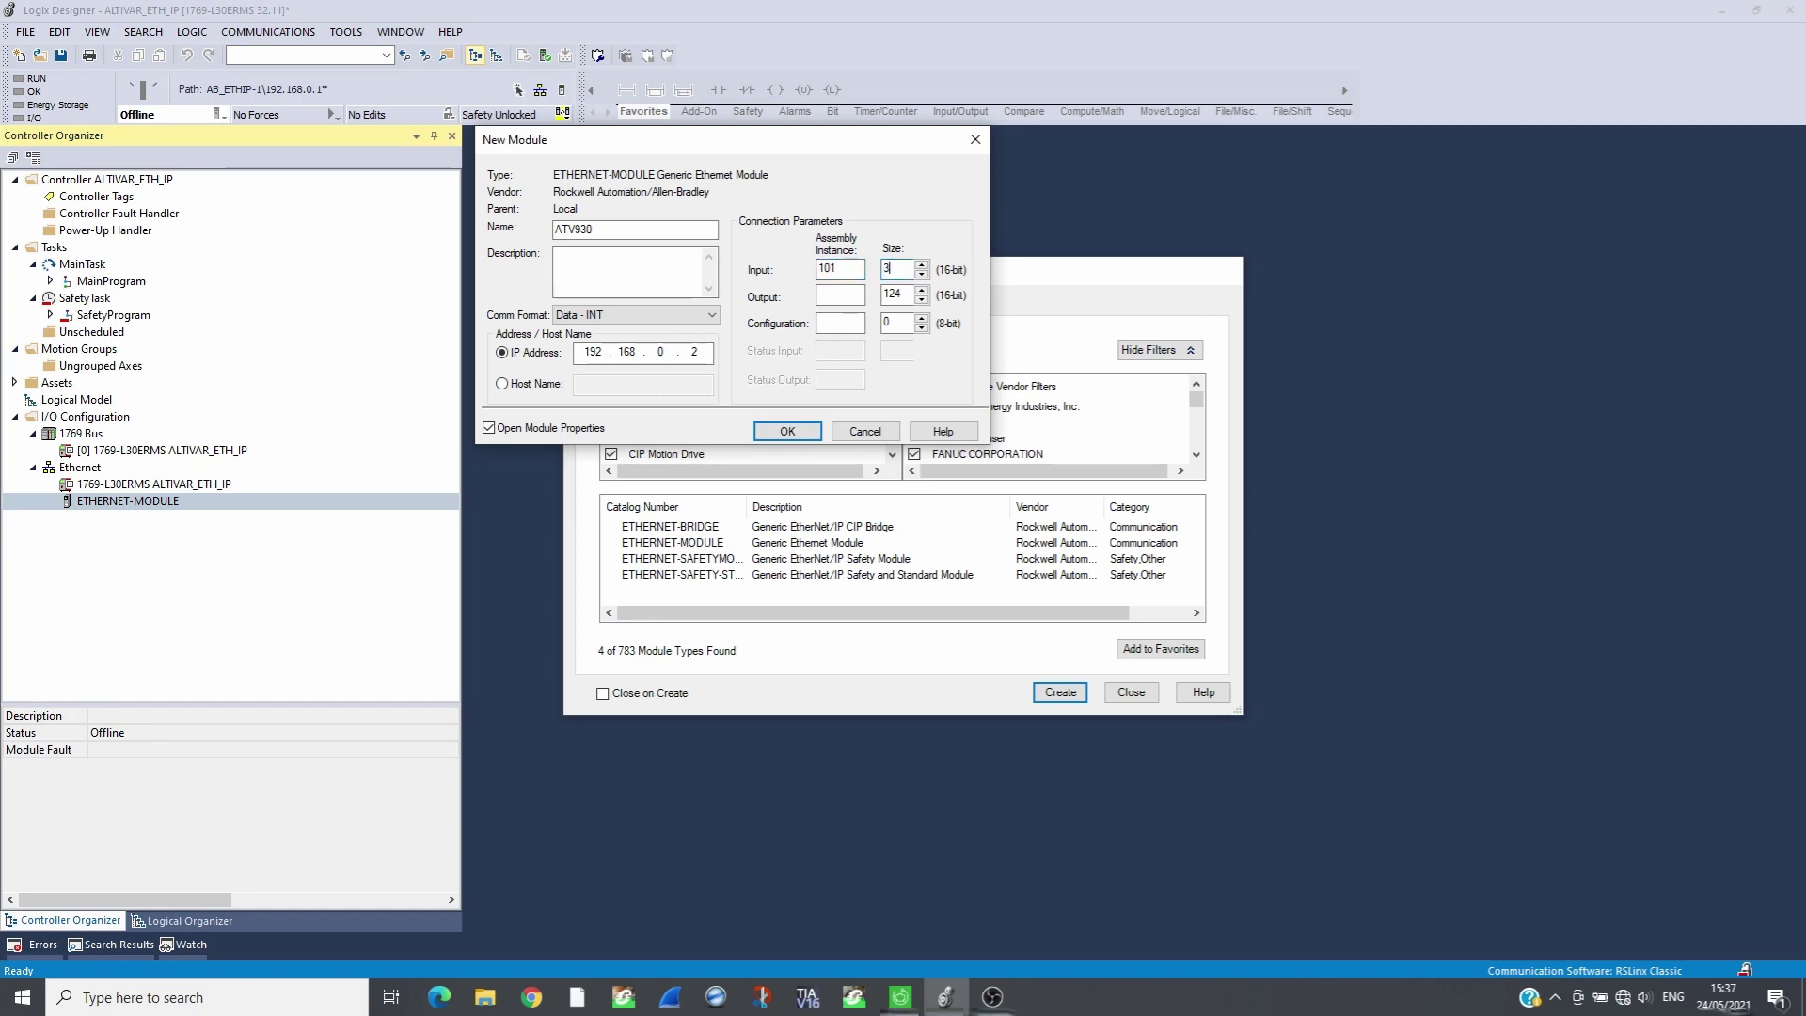
pyautogui.write('00')
pyautogui.press('Tab')
pyautogui.write('32')
pyautogui.click(787, 432)
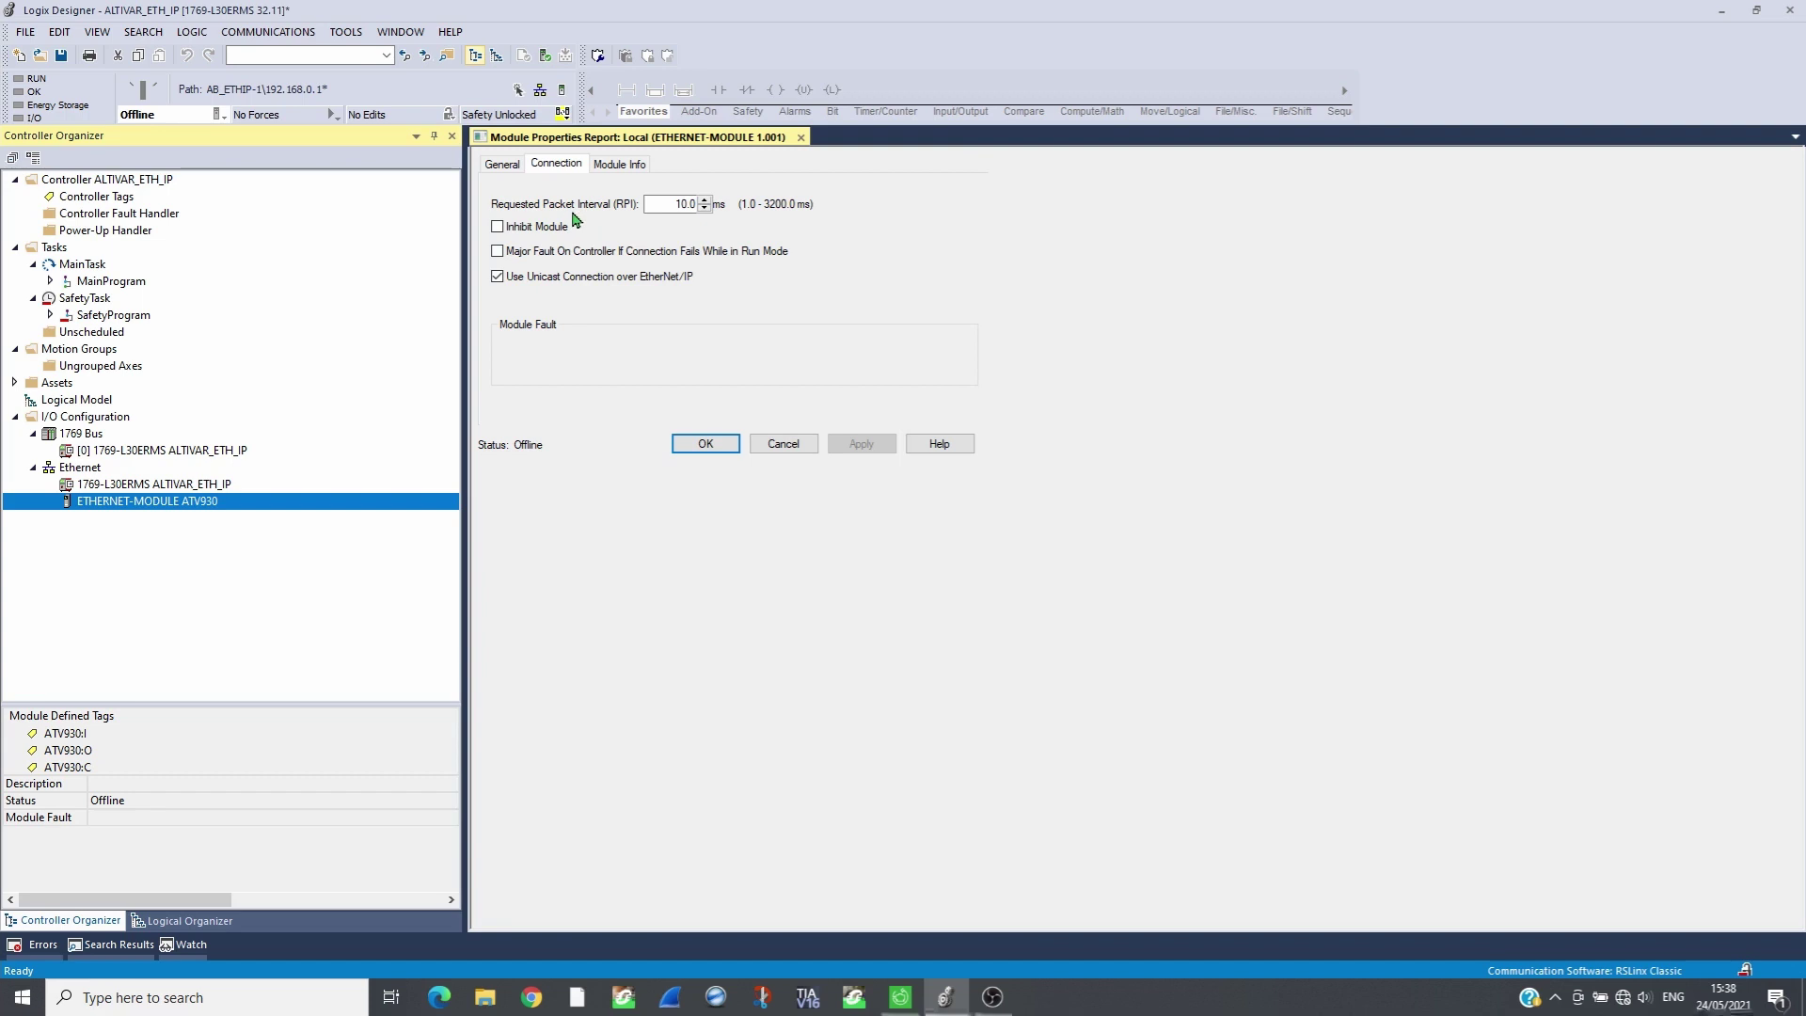
pyautogui.click(707, 444)
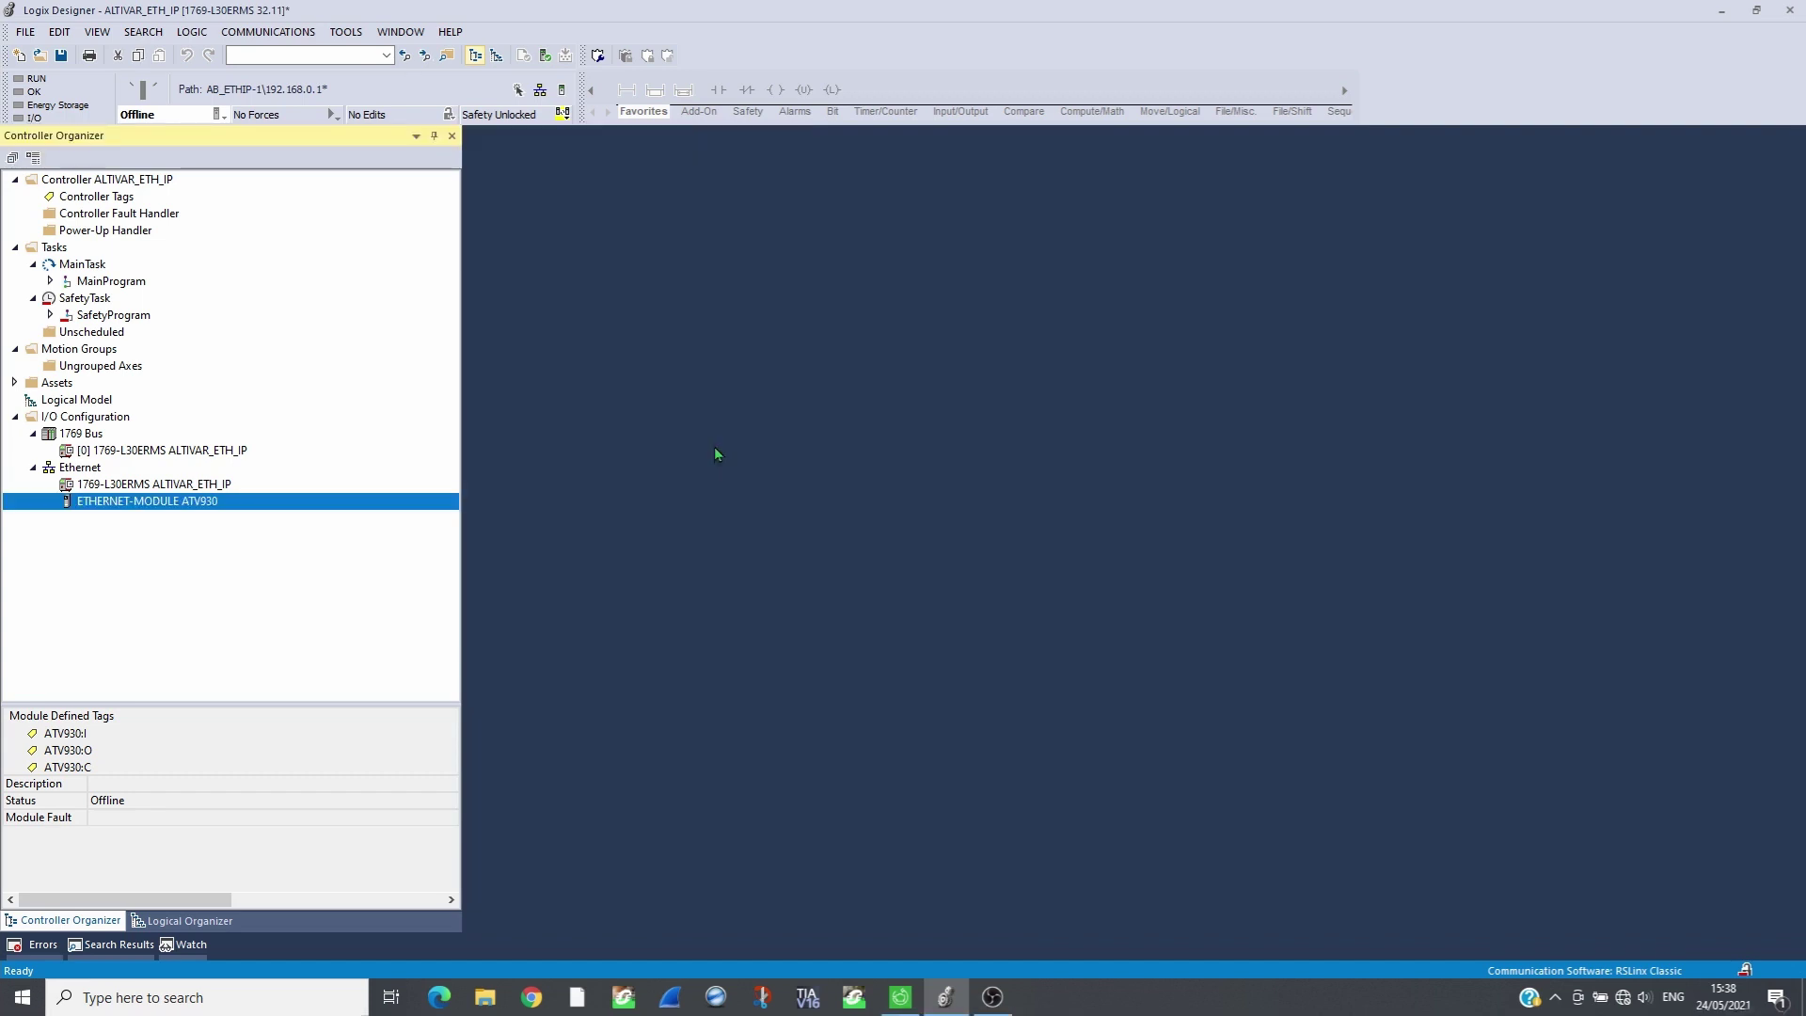
# Step: In Controller Tags, create tag ETA aliased to ATV930:I.Data[0]
pyautogui.doubleClick(171, 199)
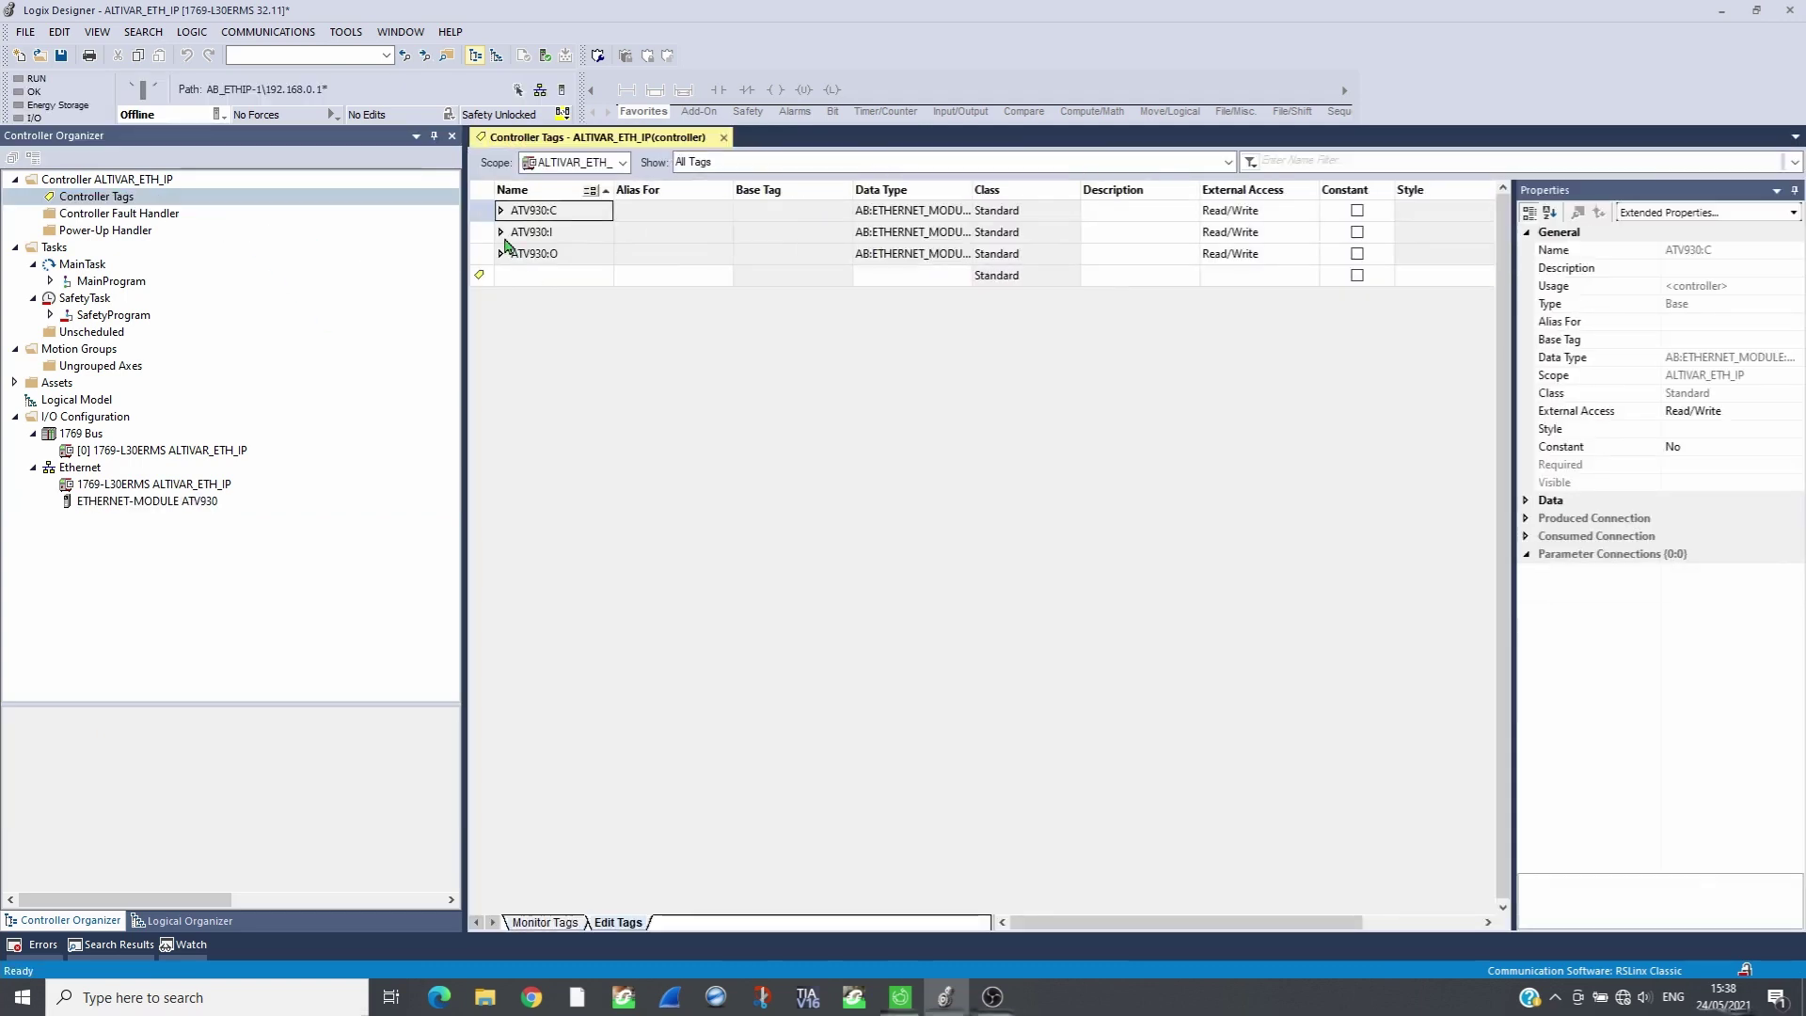
pyautogui.click(509, 276)
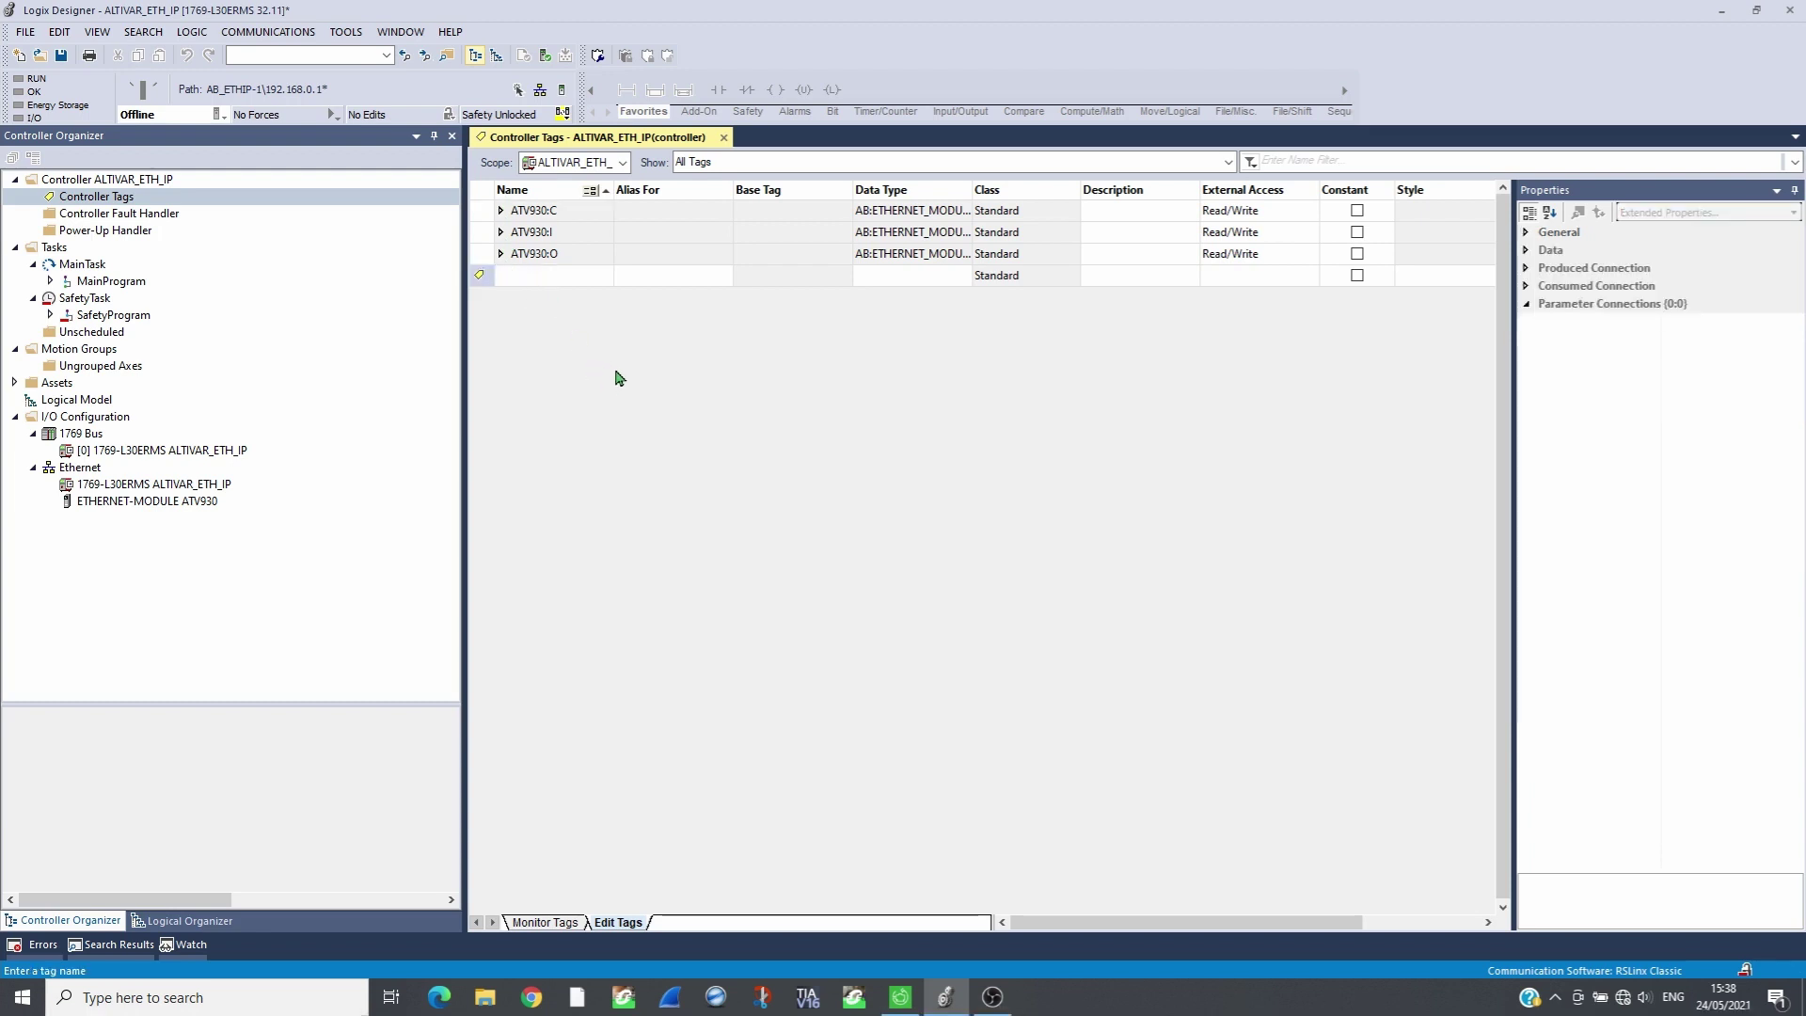
pyautogui.write('ETA')
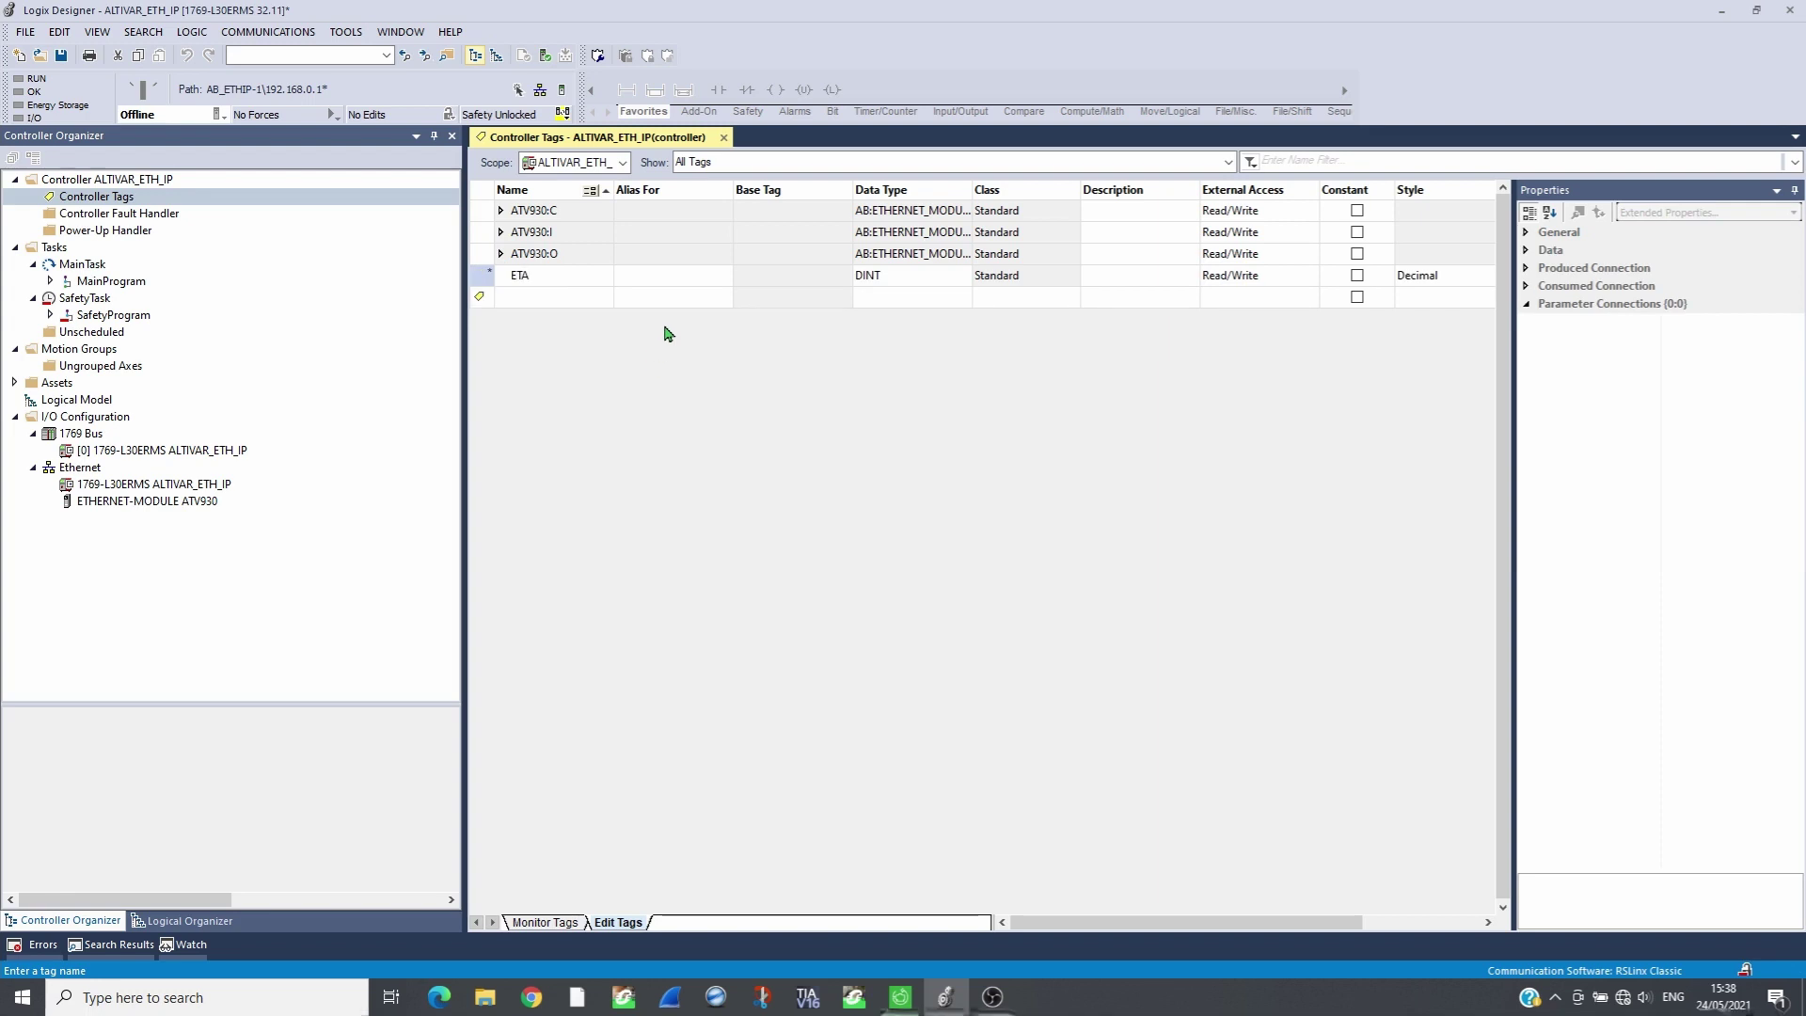
pyautogui.click(701, 275)
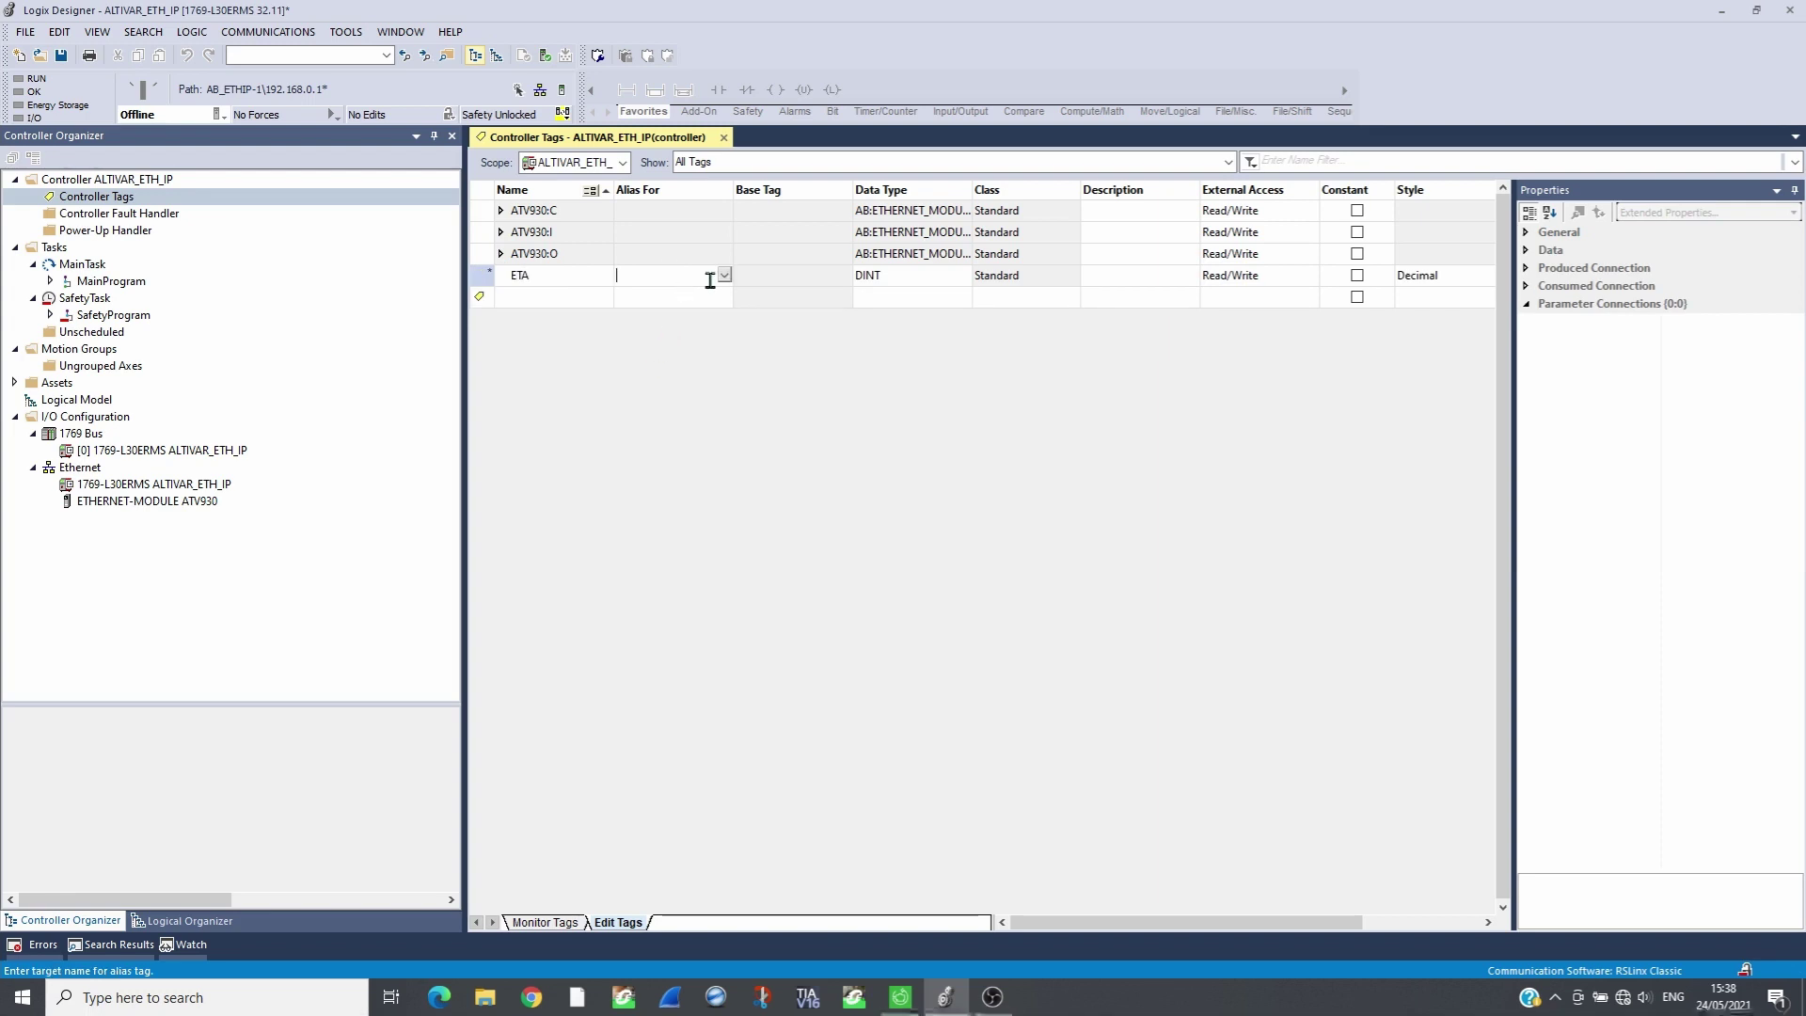
pyautogui.click(724, 274)
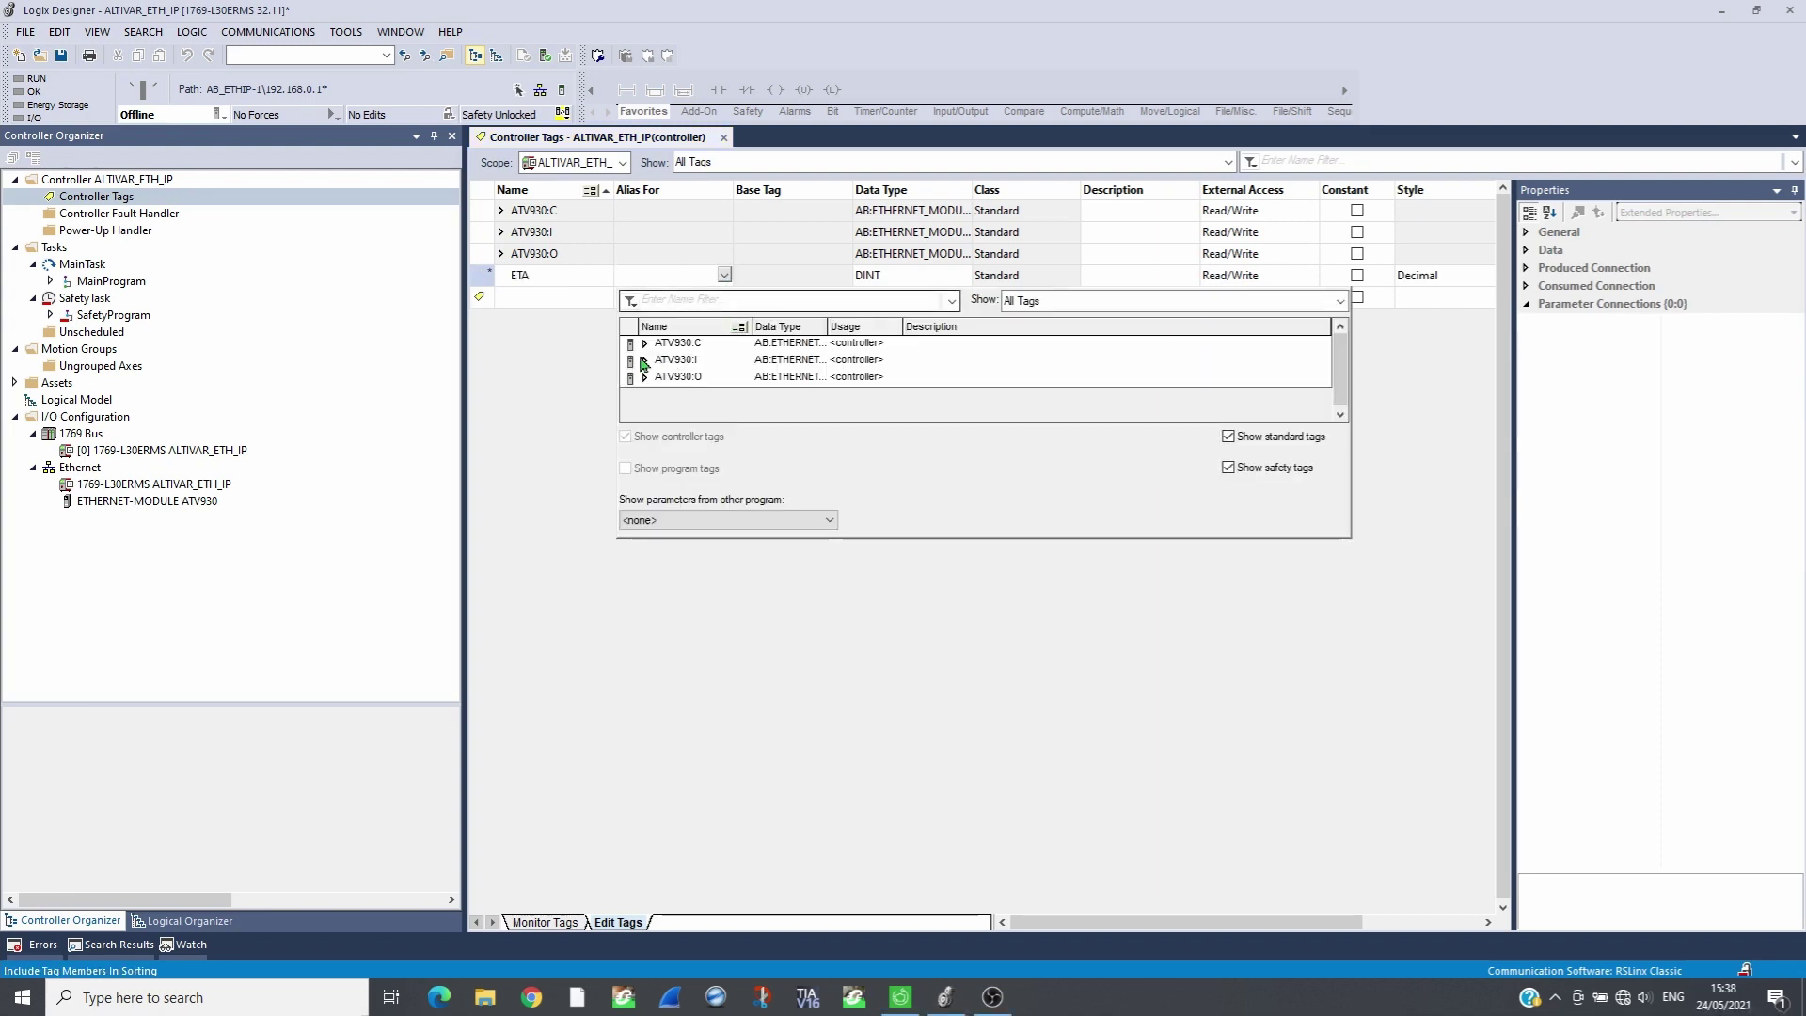
pyautogui.click(645, 361)
pyautogui.click(657, 380)
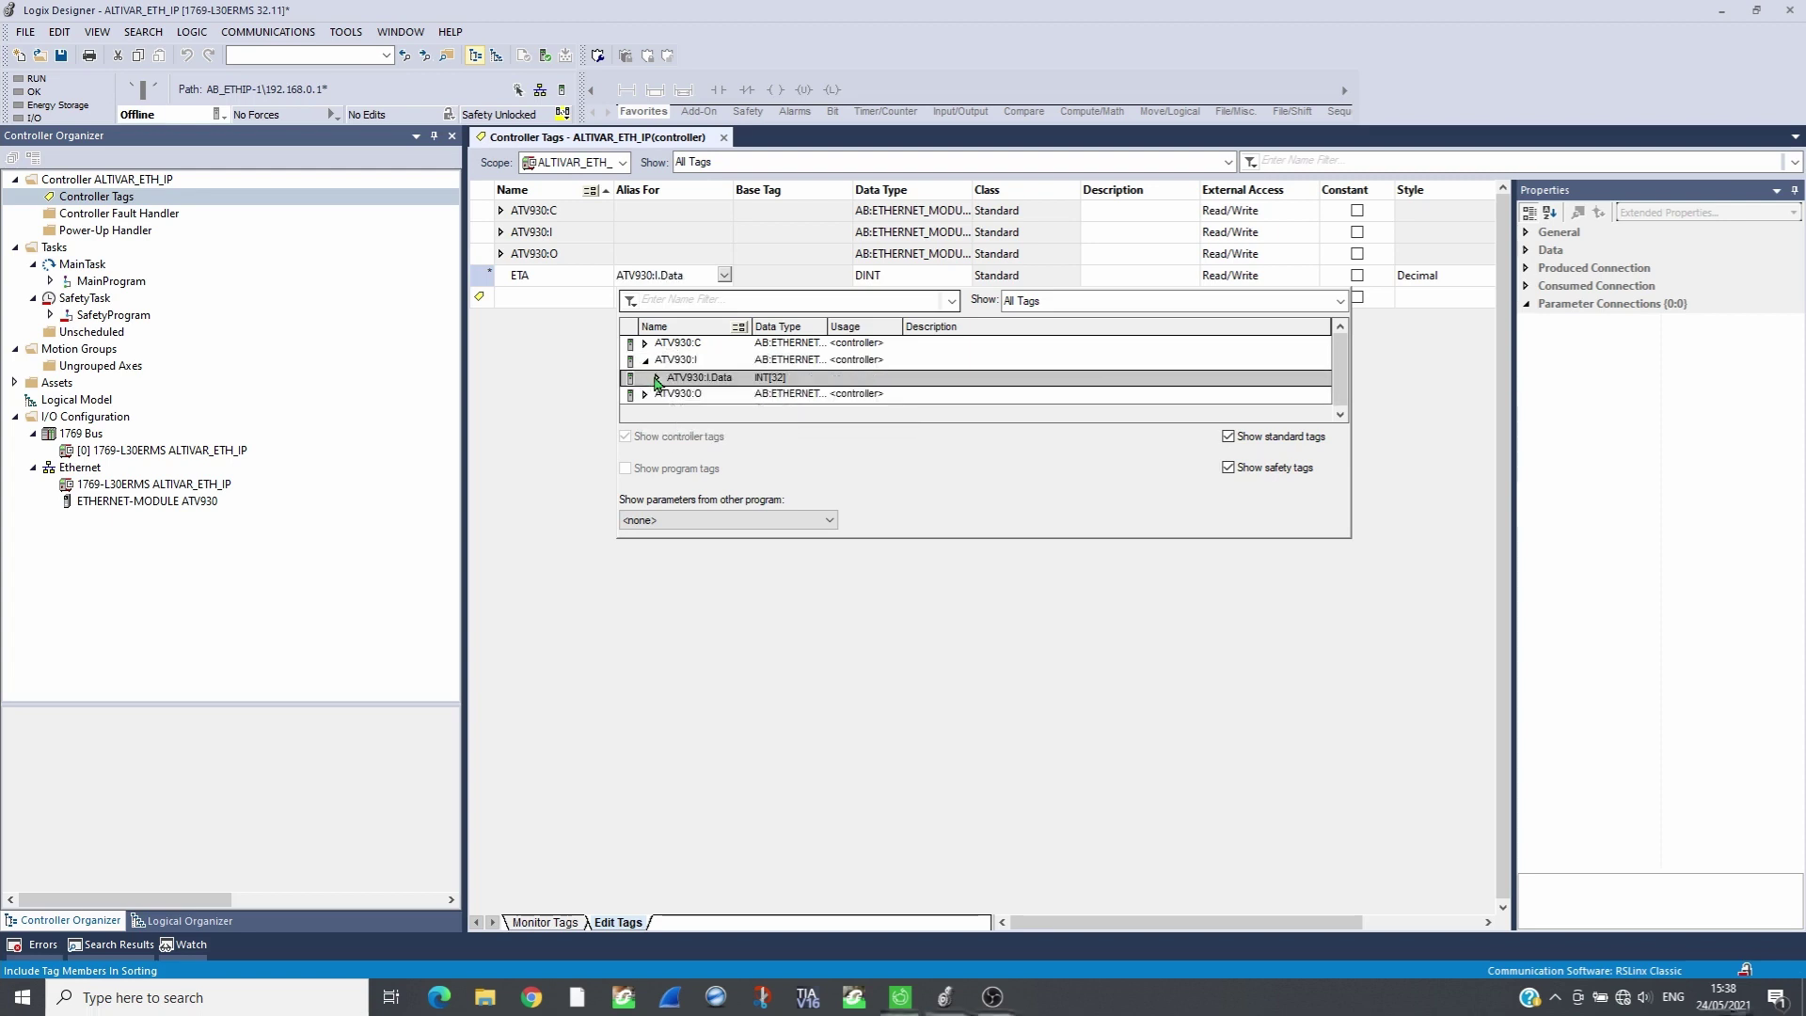
pyautogui.click(657, 380)
pyautogui.click(702, 395)
pyautogui.click(703, 401)
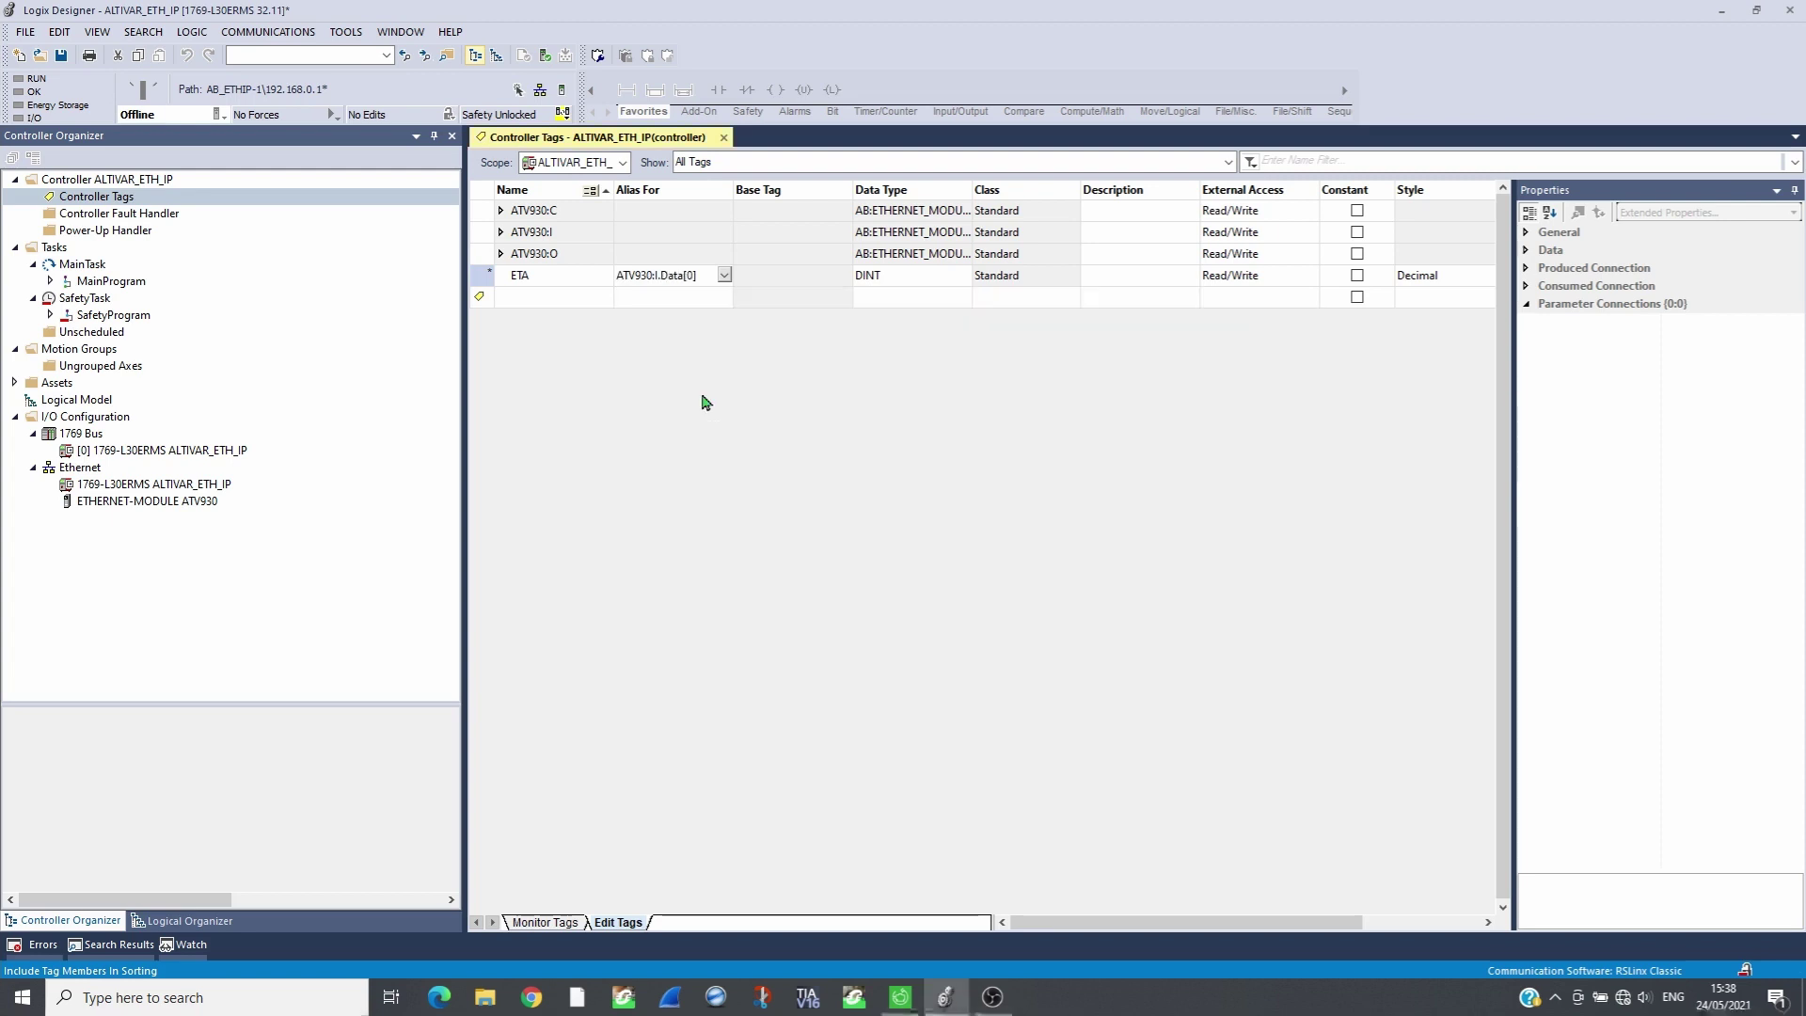
pyautogui.click(580, 297)
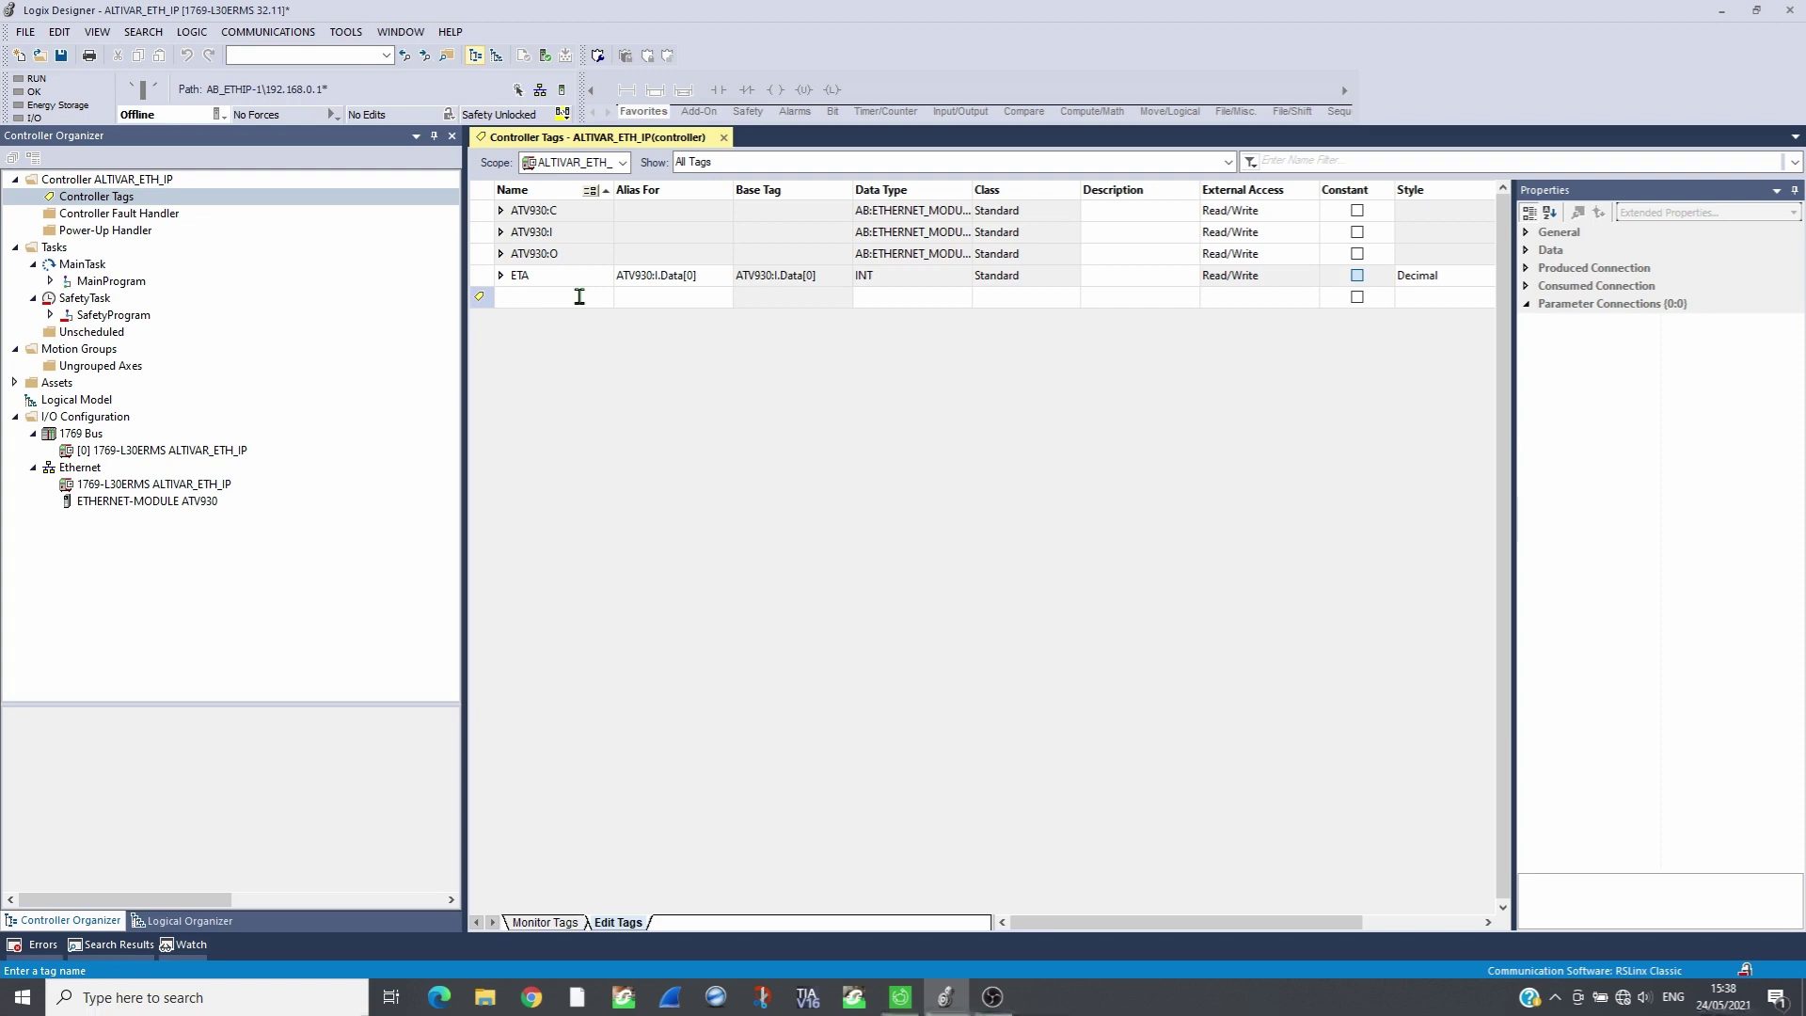
# Step: Create tag RFRD aliased to ATV930:I.Data[1]
pyautogui.write('RF')
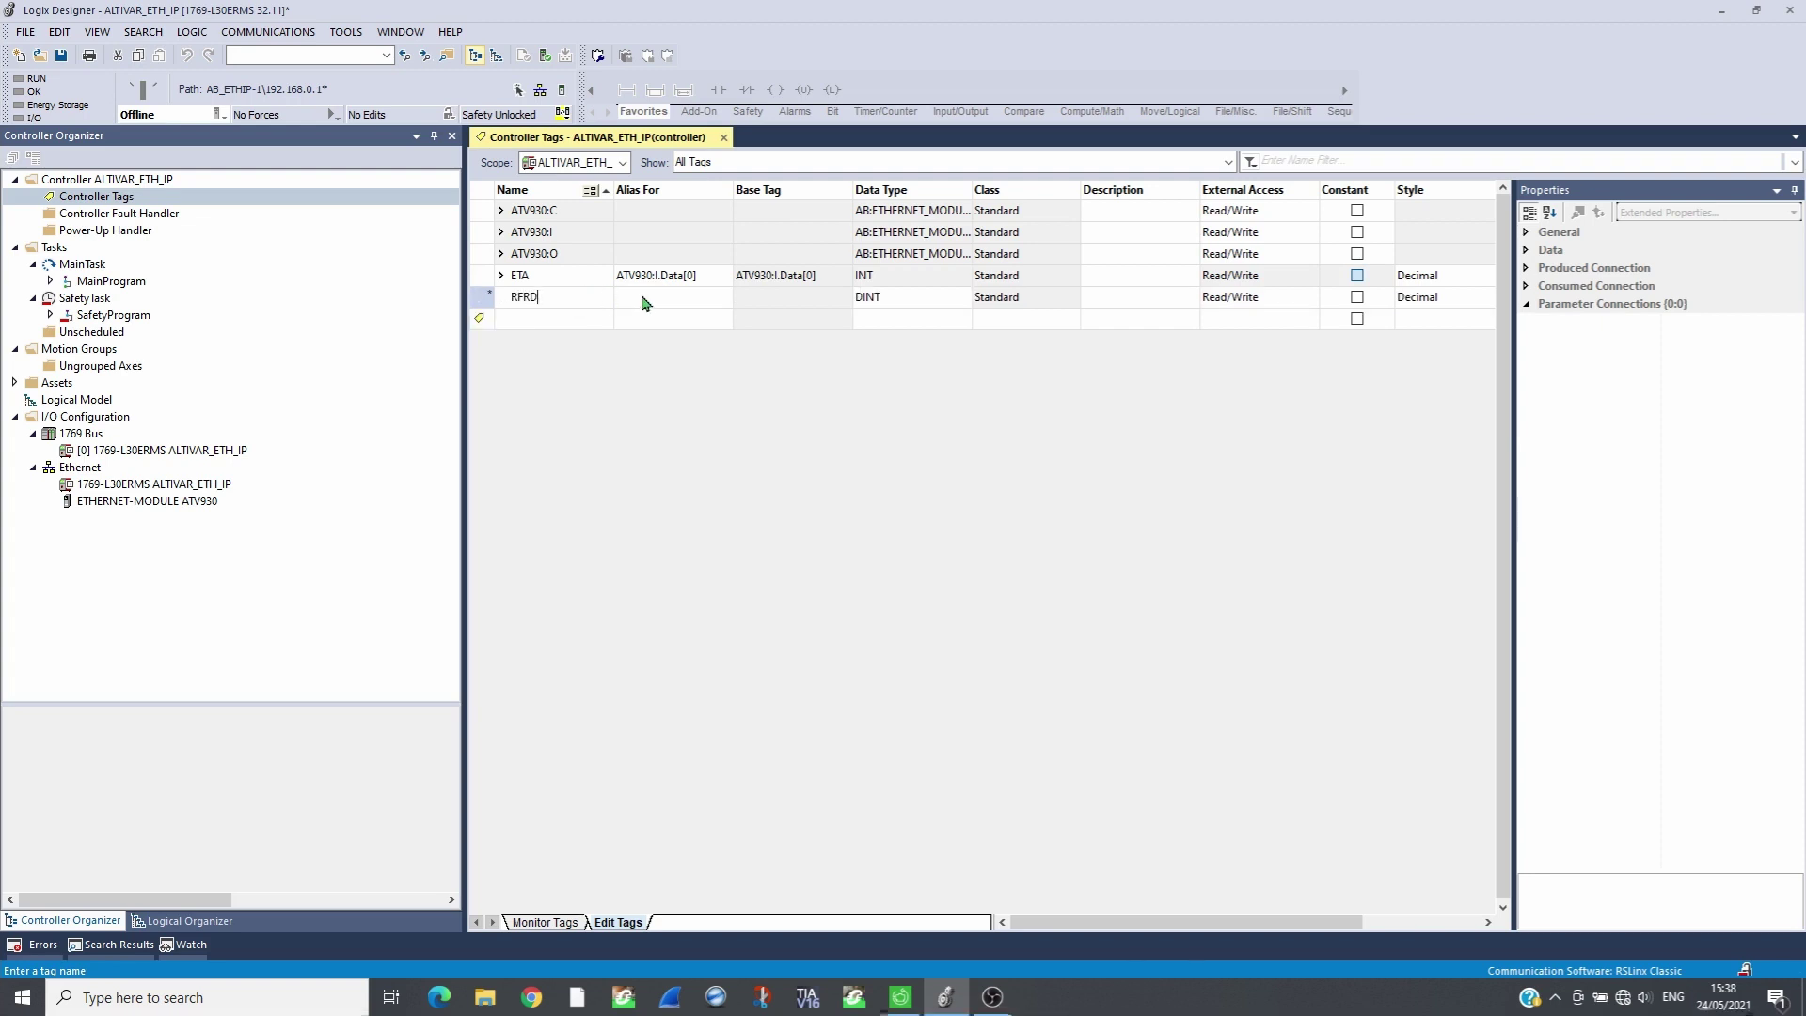
pyautogui.write('RD')
pyautogui.click(646, 301)
pyautogui.click(724, 297)
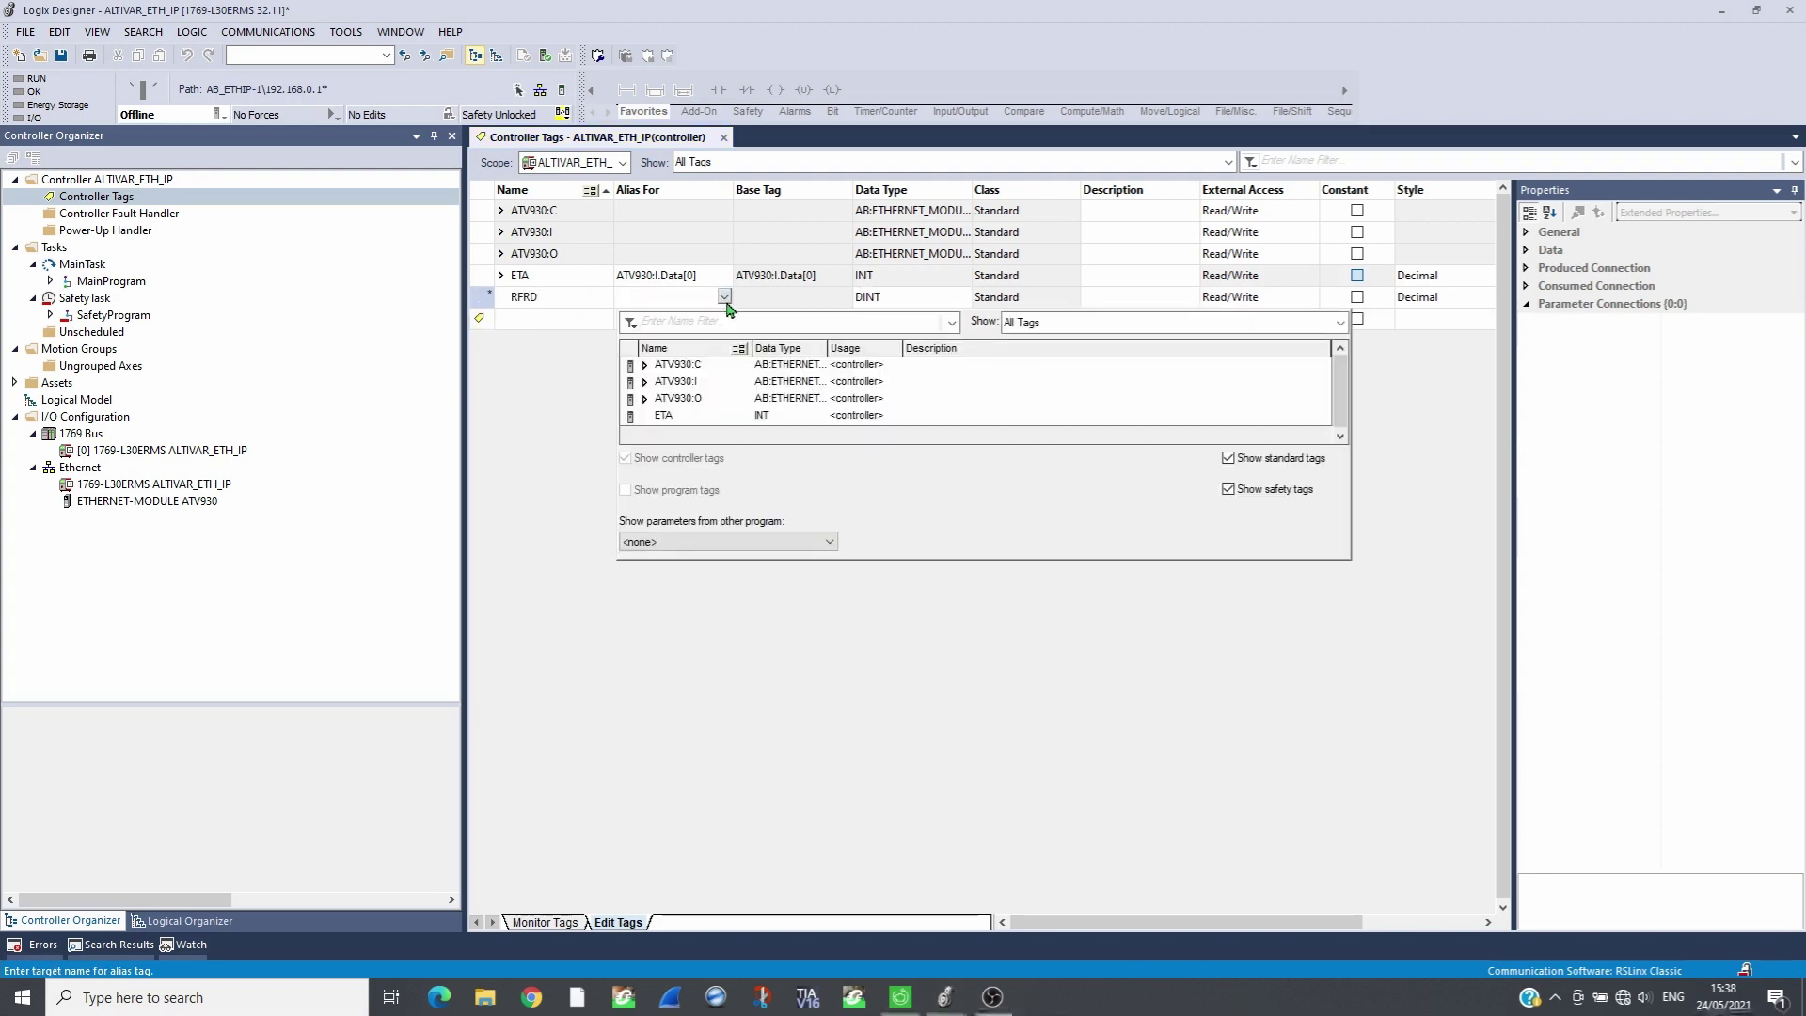
pyautogui.click(645, 382)
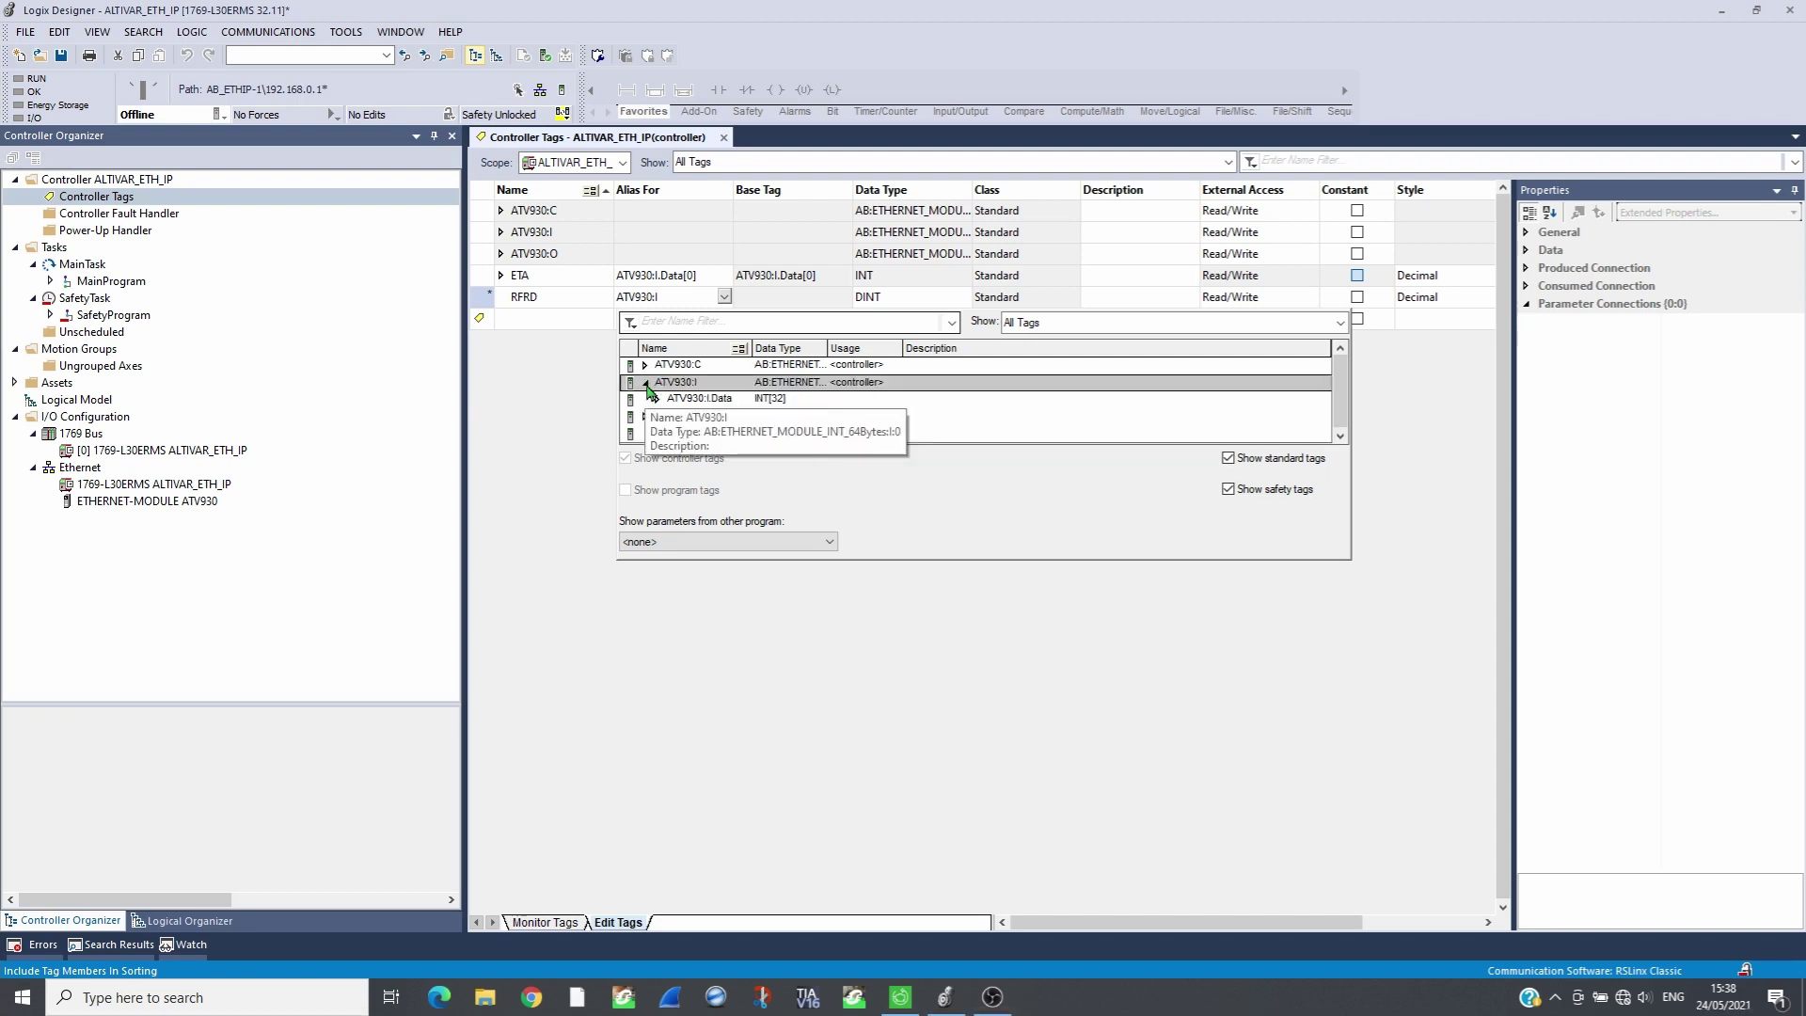
pyautogui.click(659, 400)
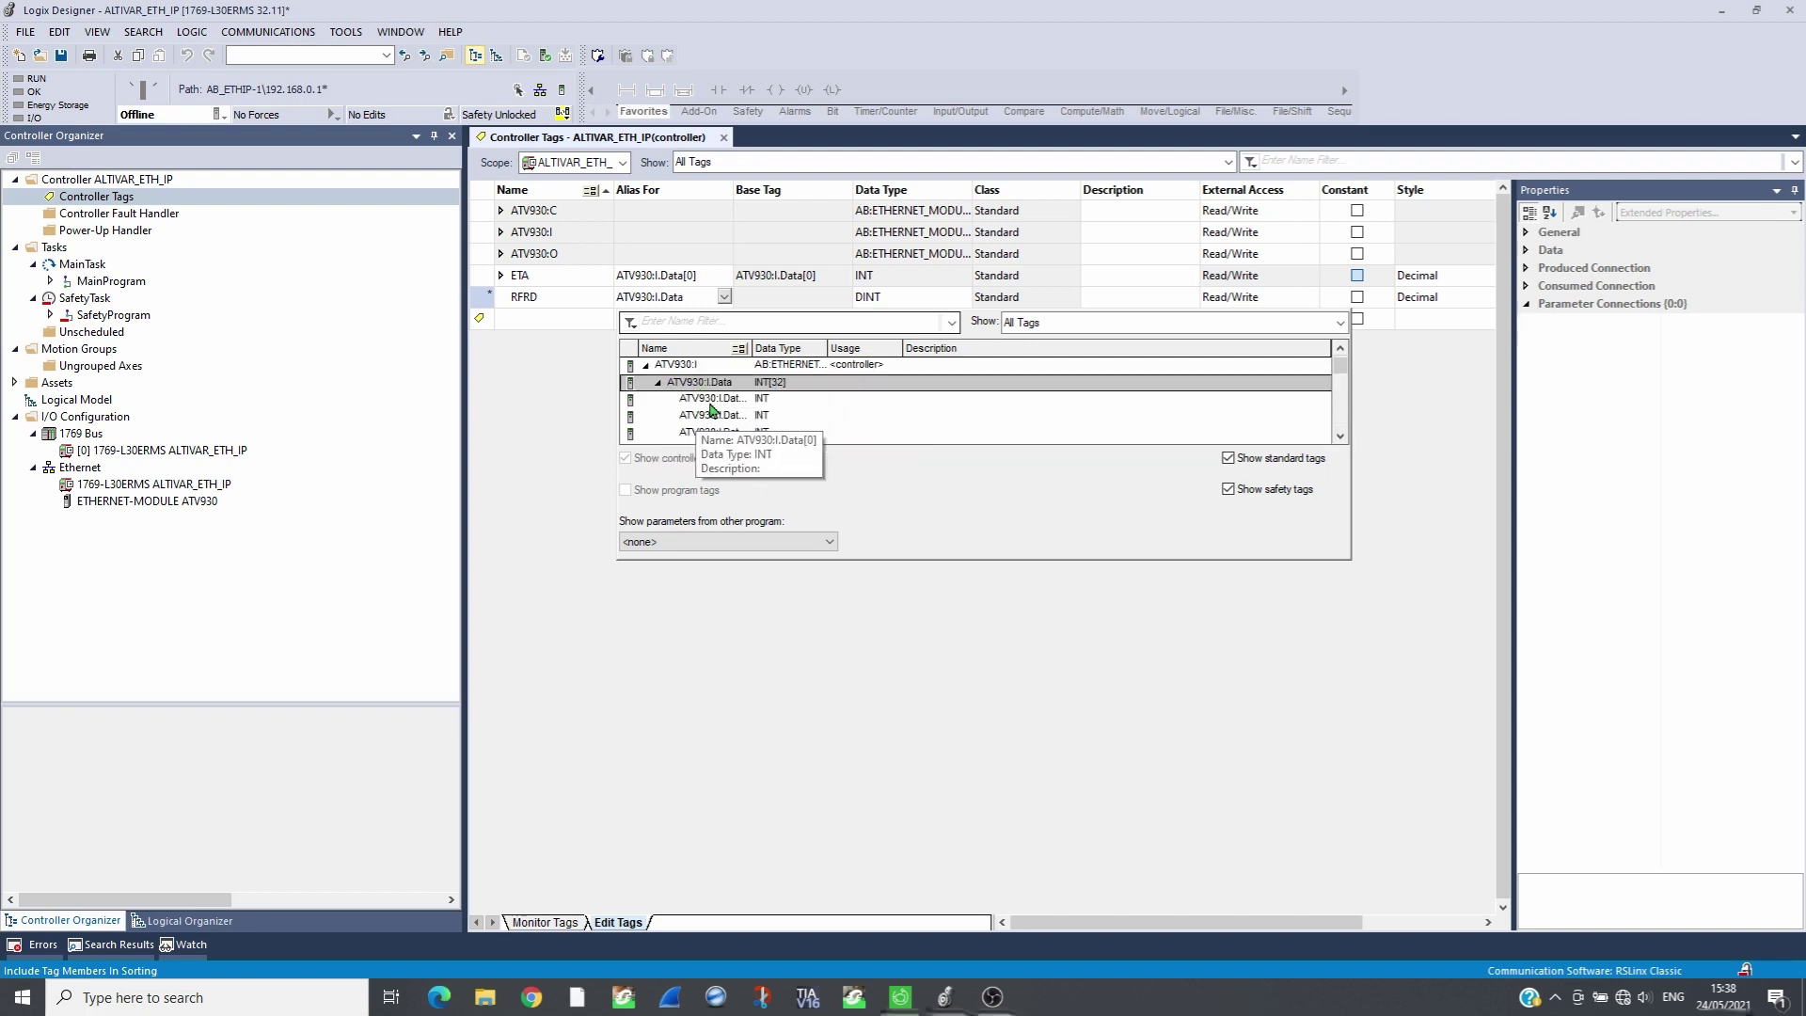
pyautogui.click(716, 415)
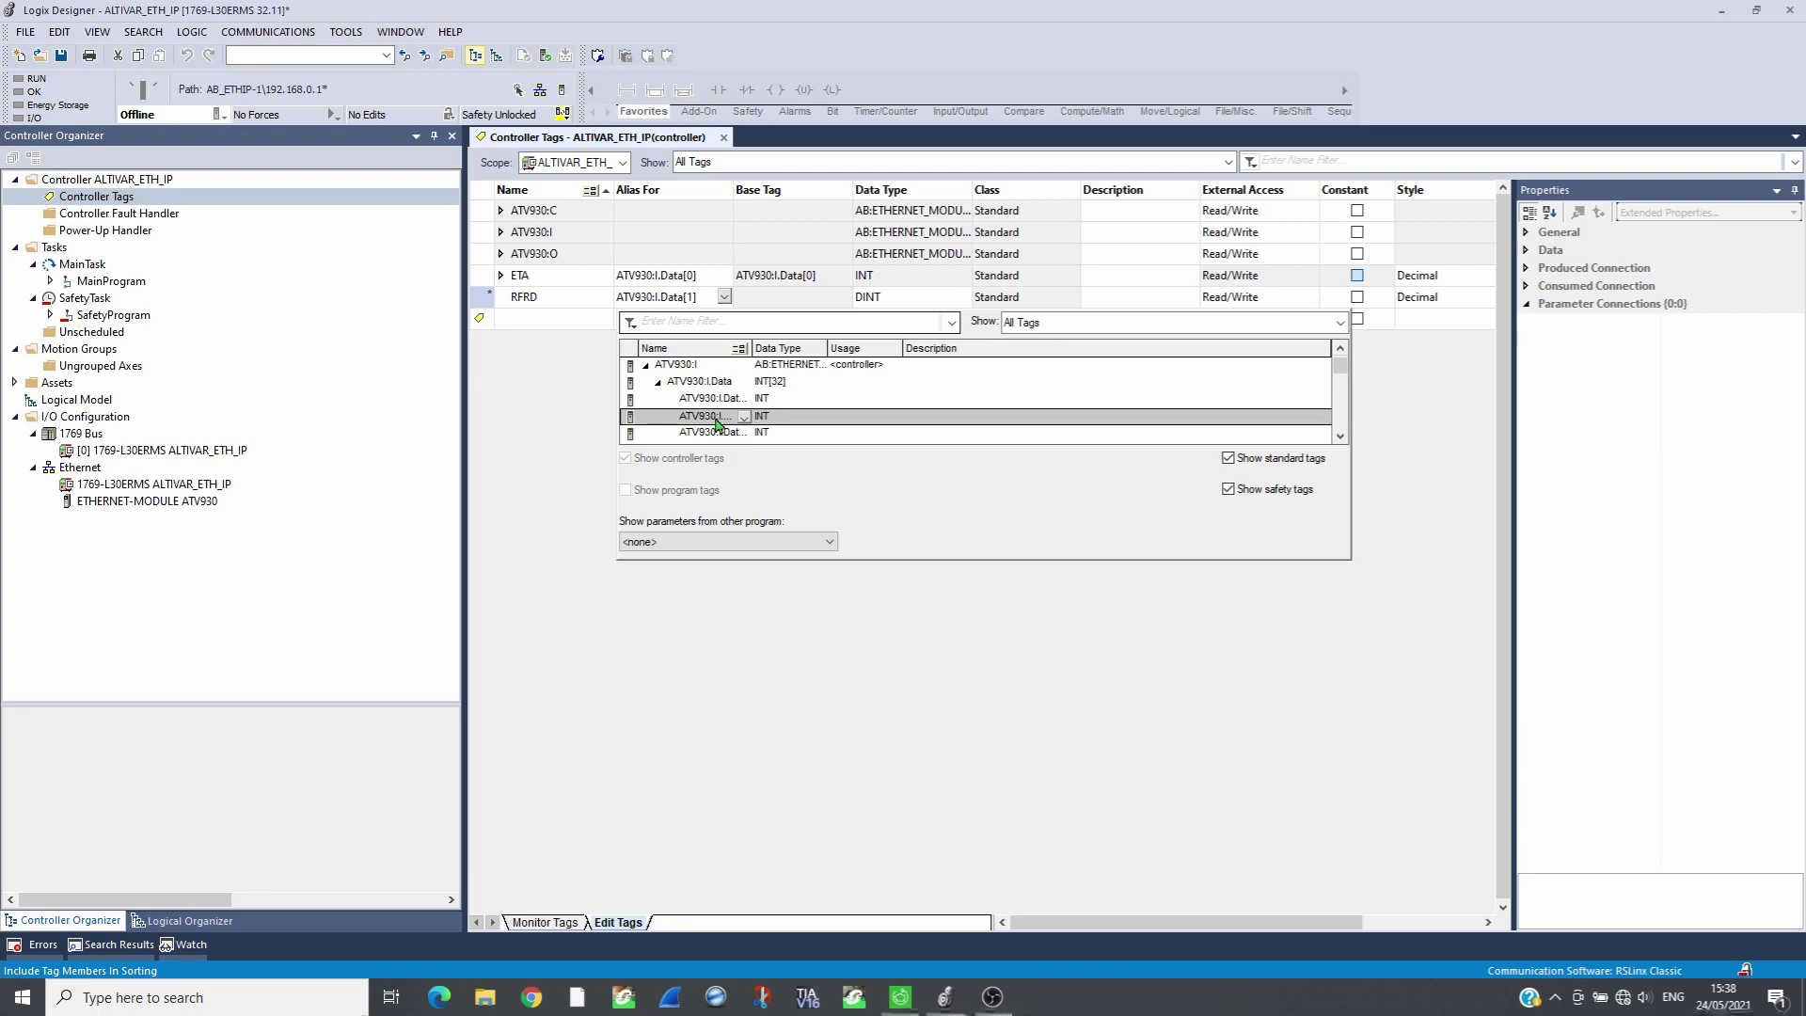
pyautogui.press('Return')
pyautogui.click(591, 318)
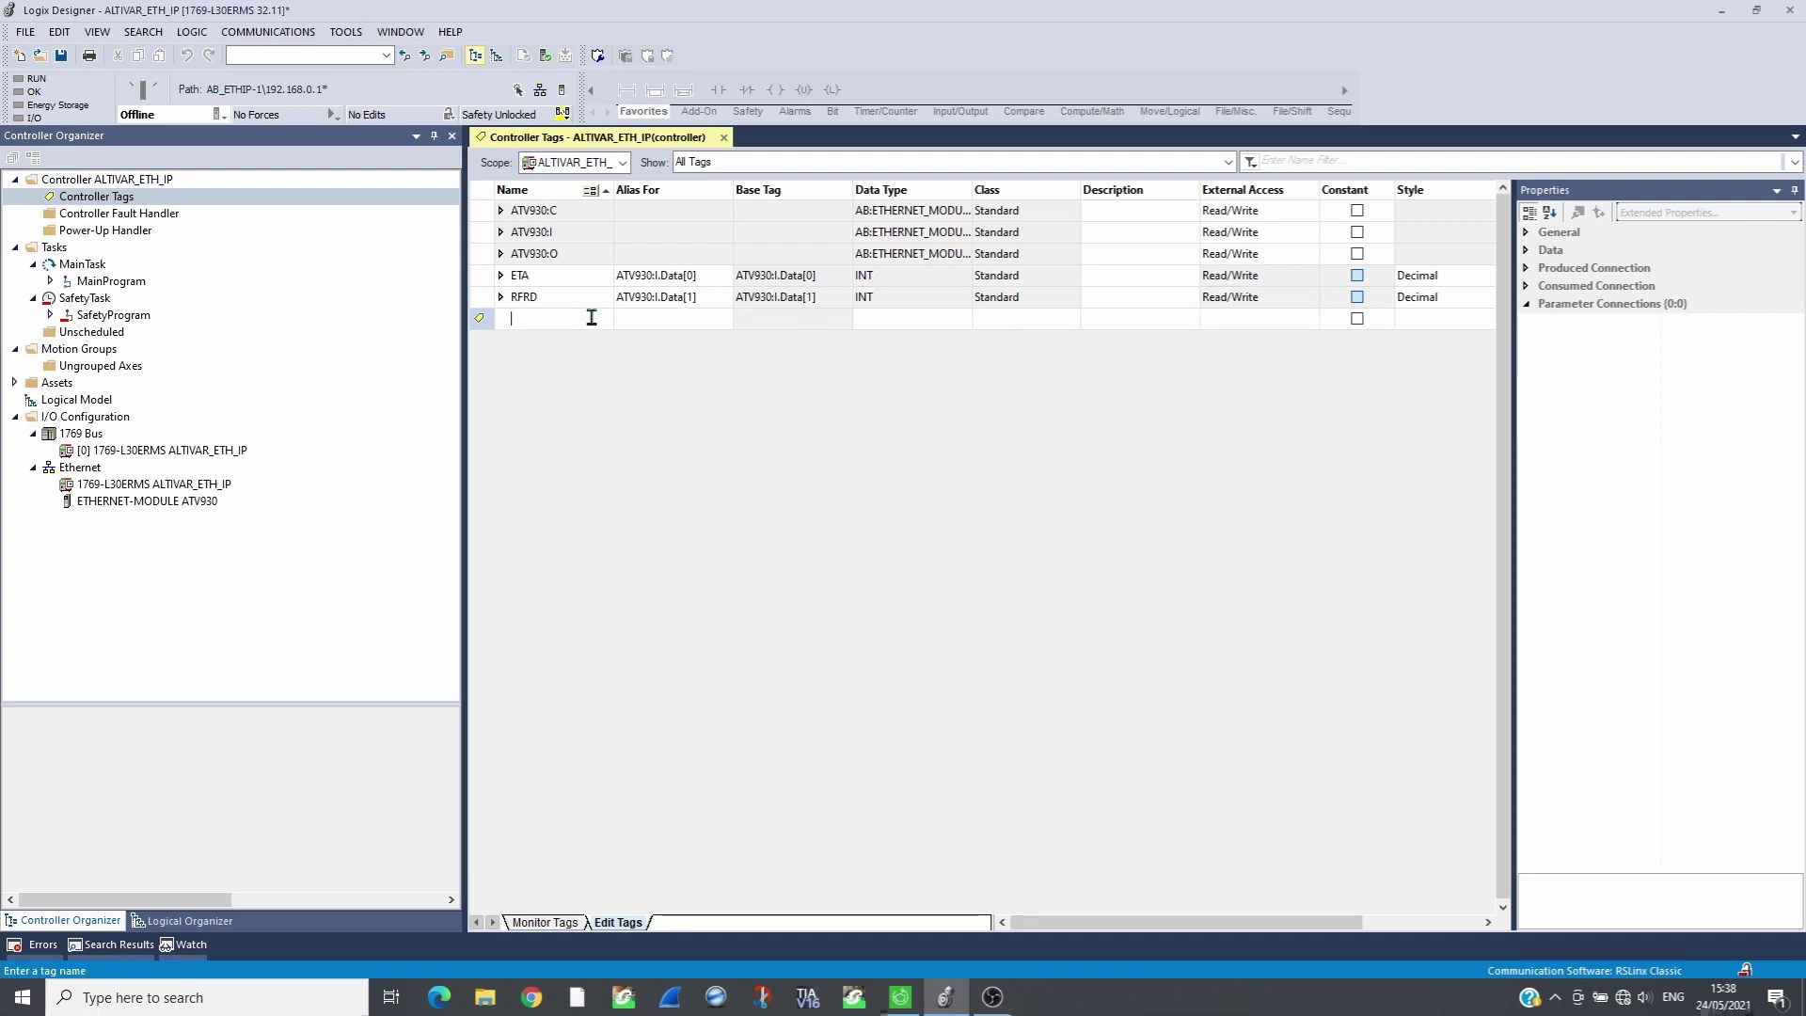
# Step: Create tag LCR aliased to ATV930:I.Data[2]
pyautogui.write('LCR')
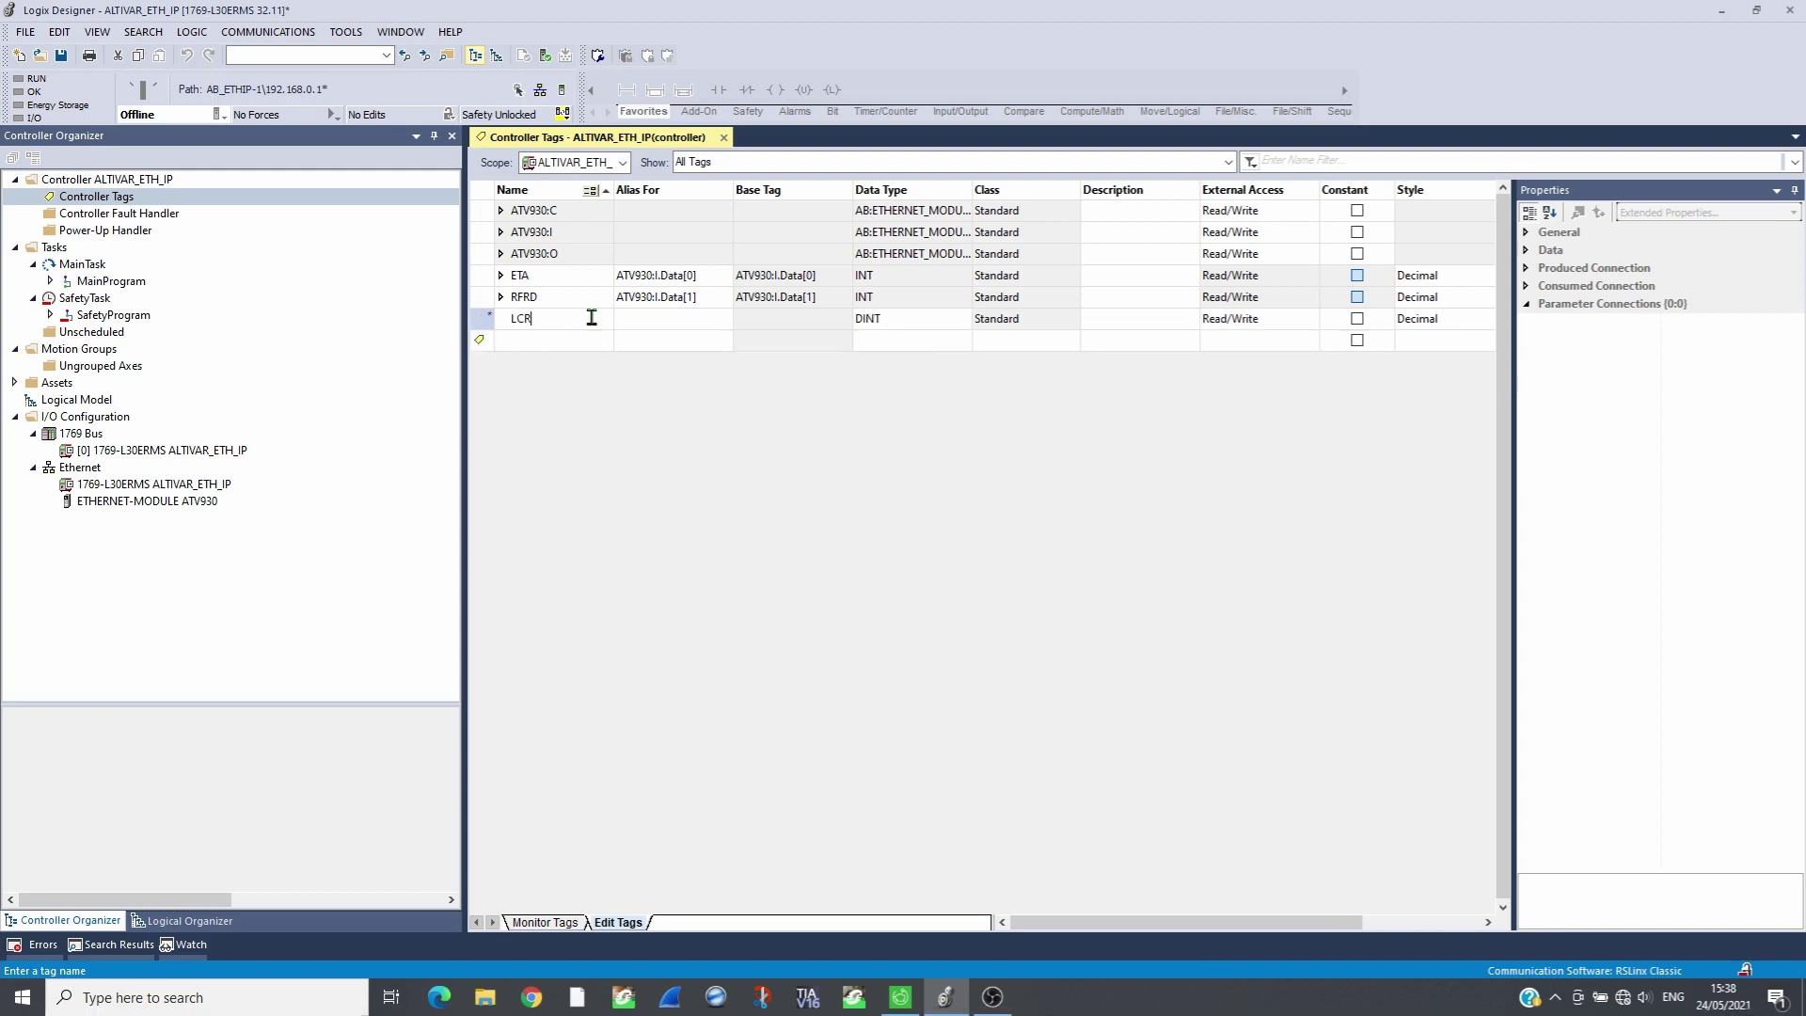
pyautogui.press('Return')
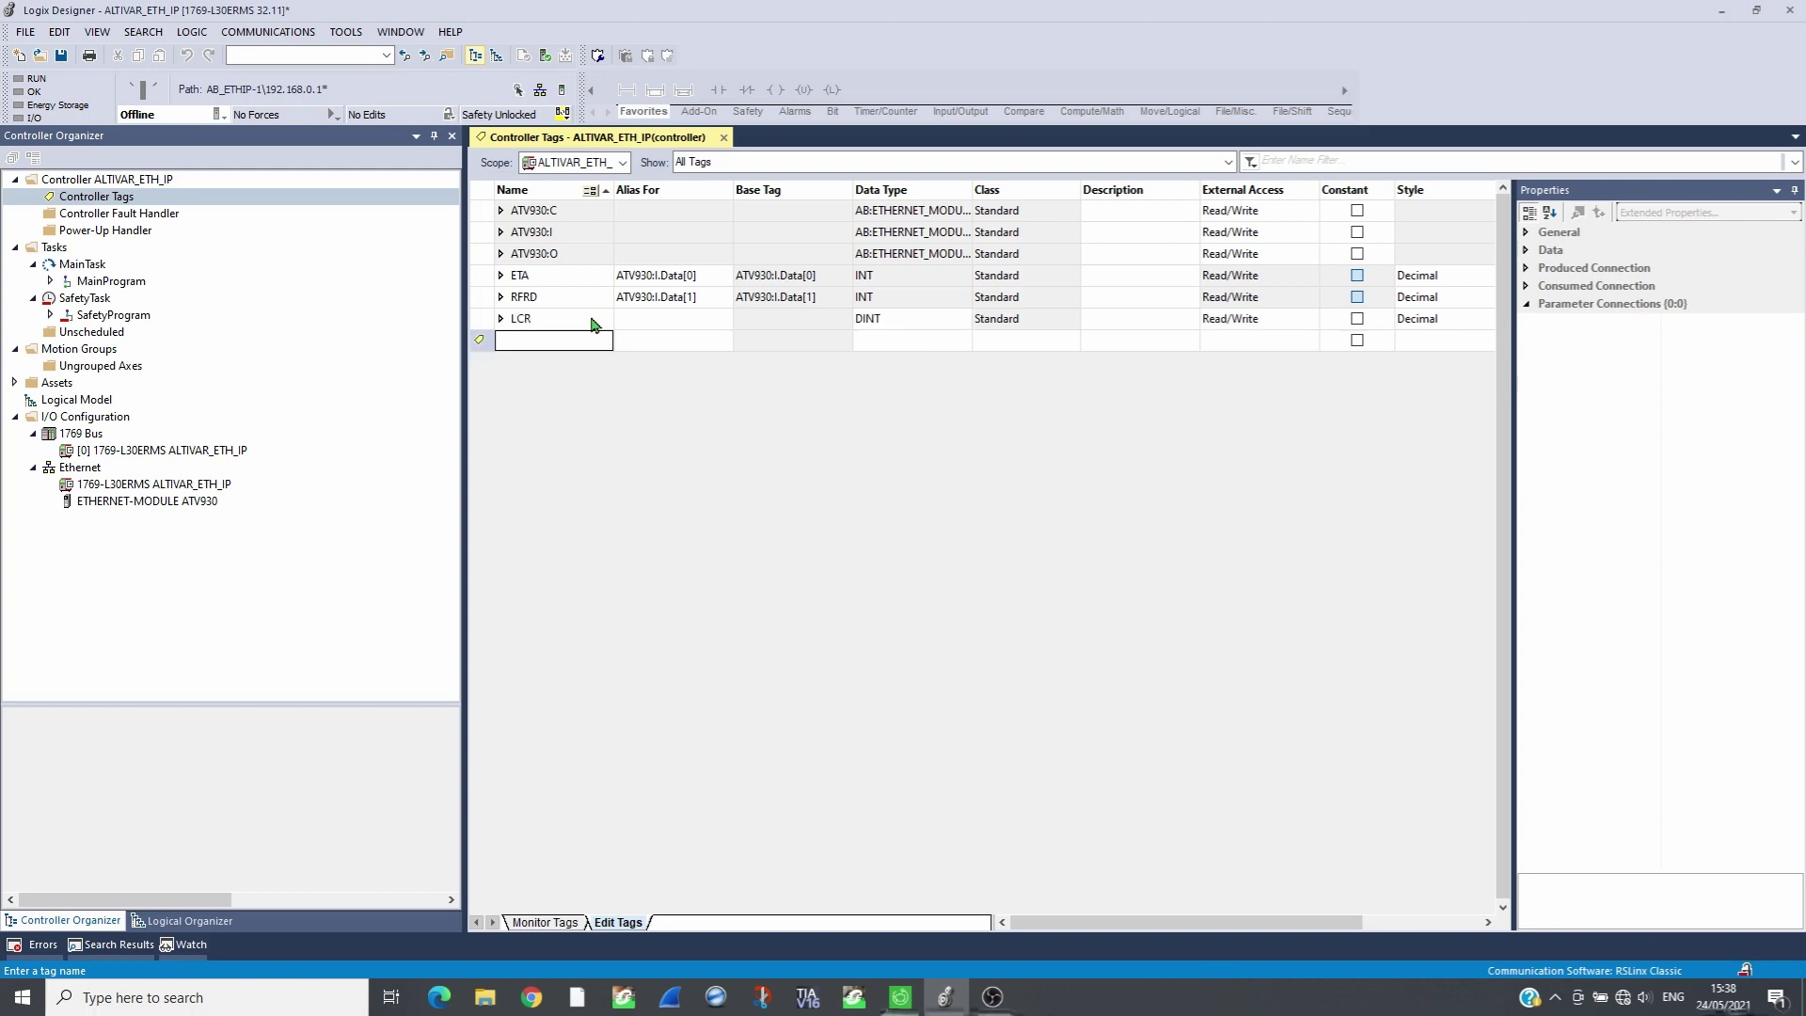
pyautogui.click(686, 316)
pyautogui.click(725, 319)
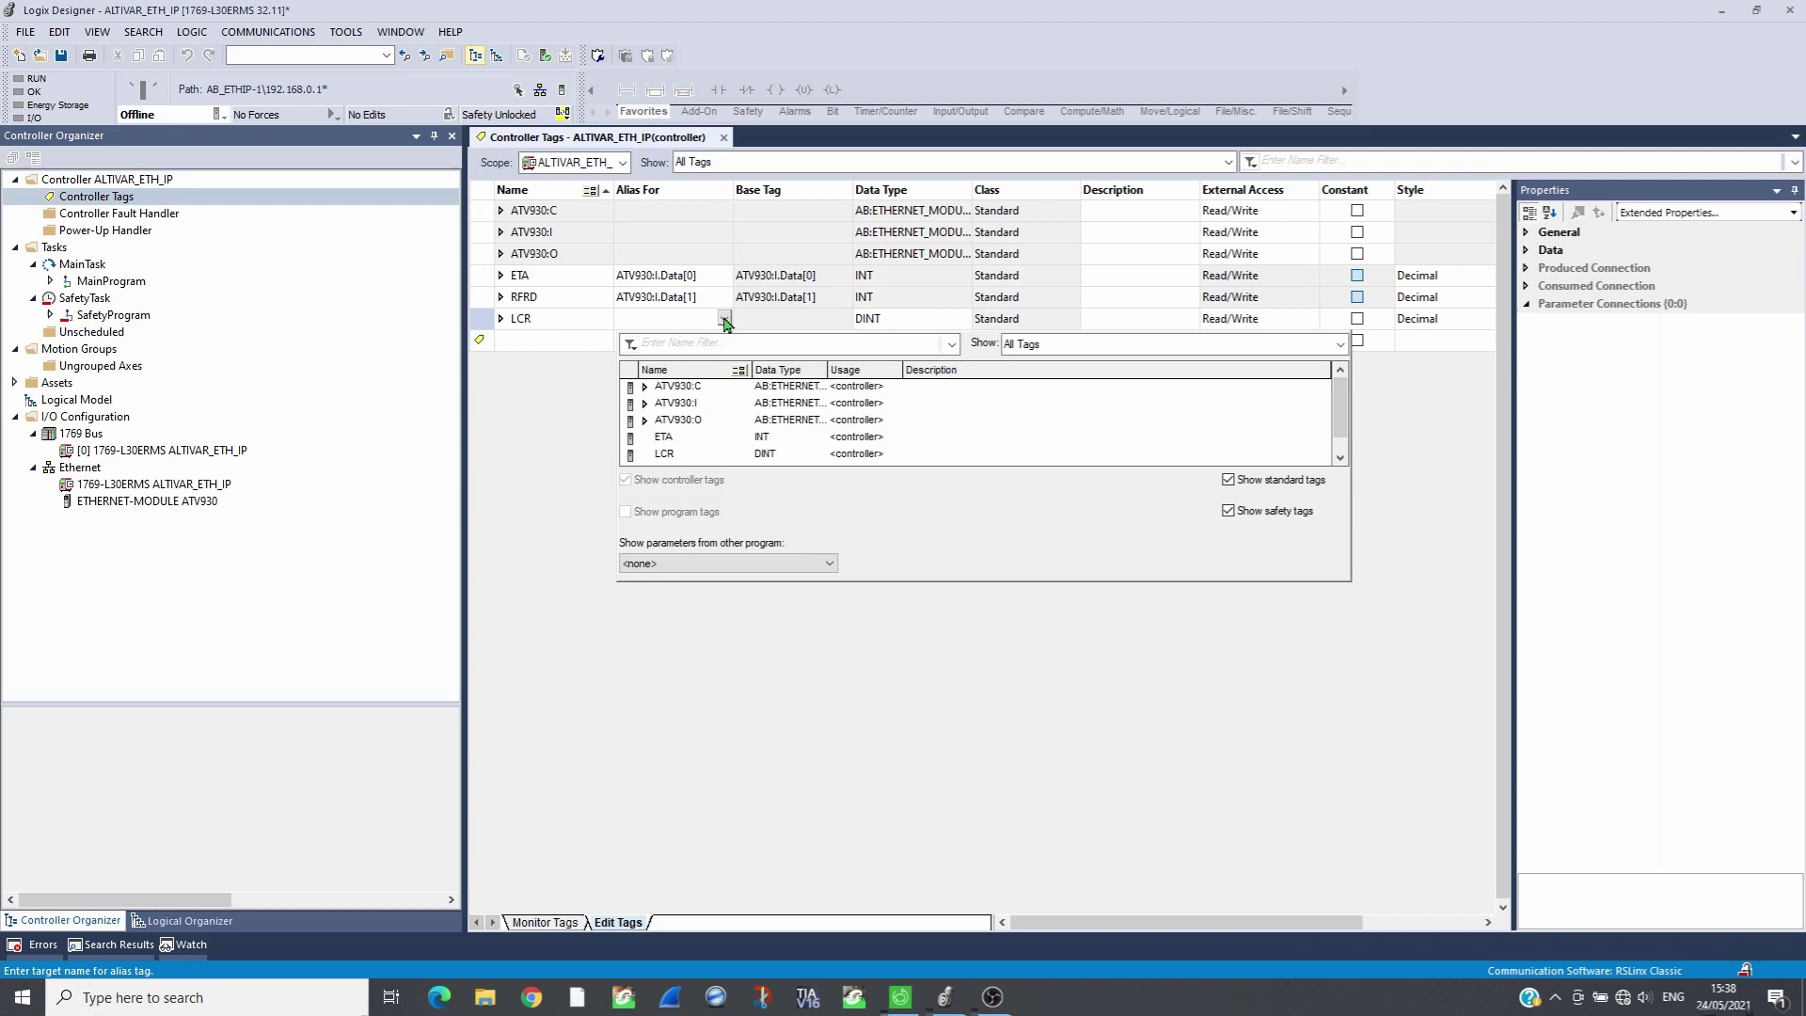
pyautogui.click(644, 404)
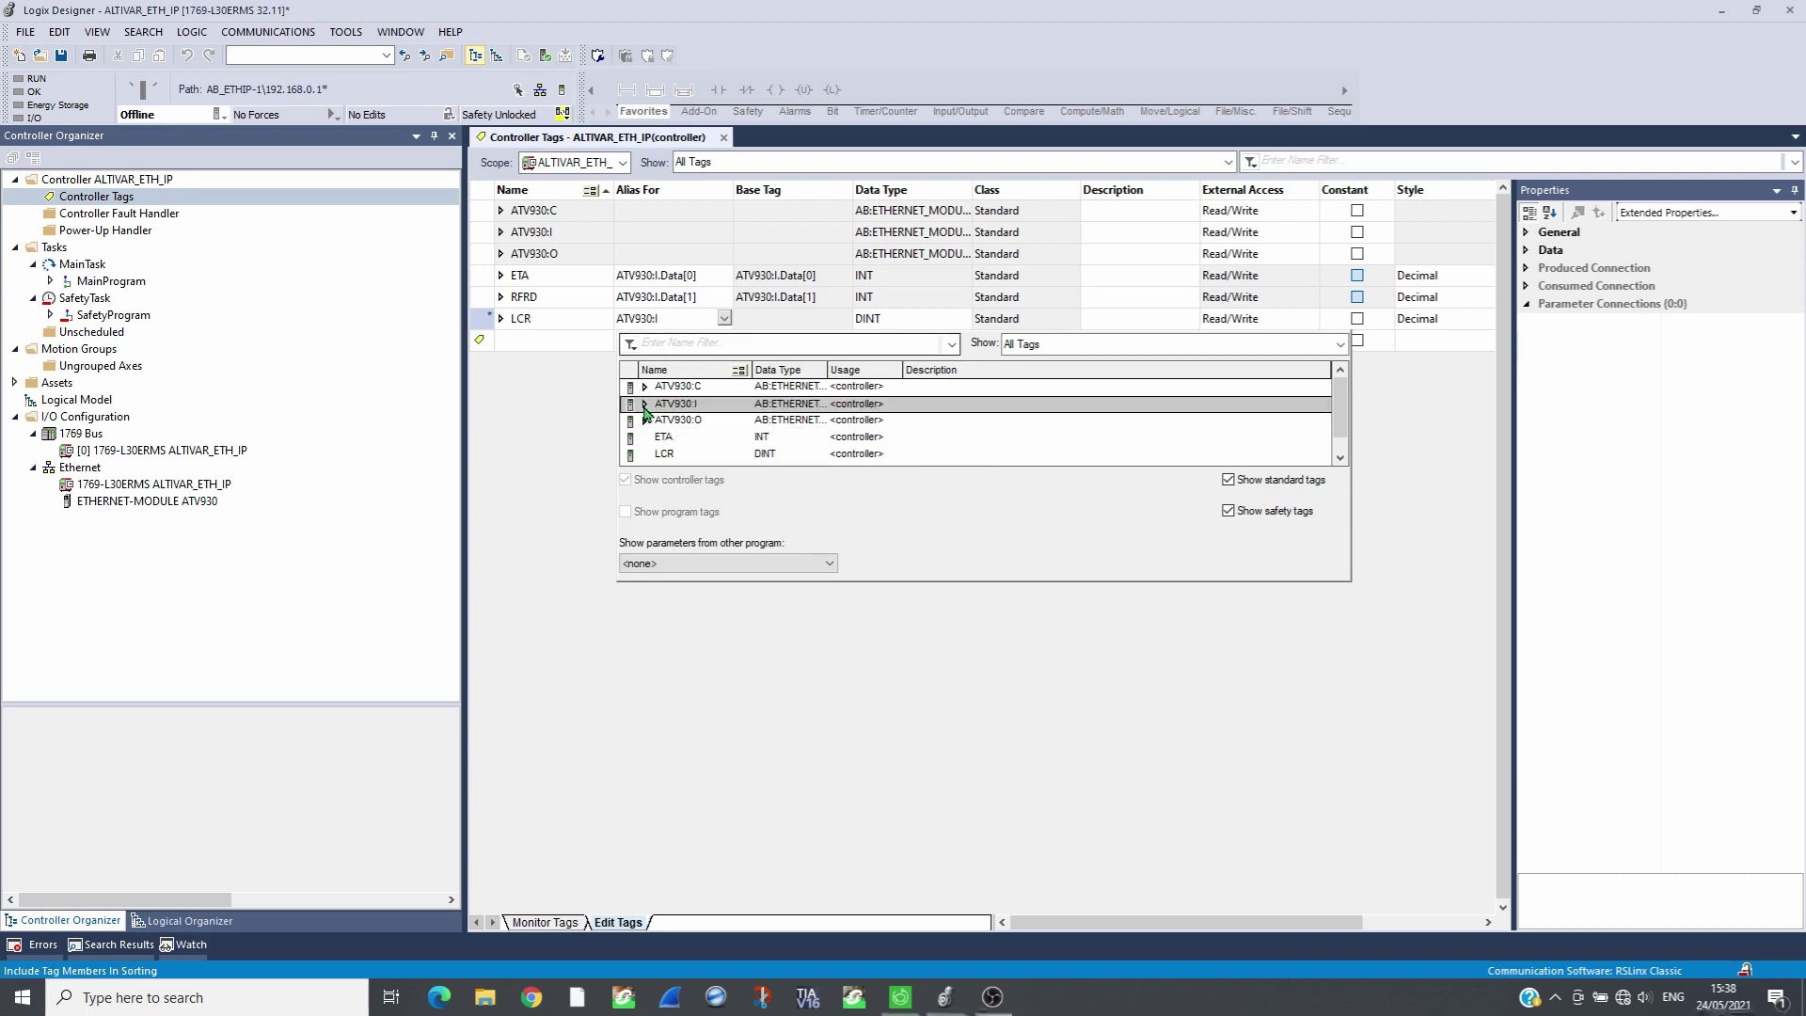
pyautogui.click(658, 421)
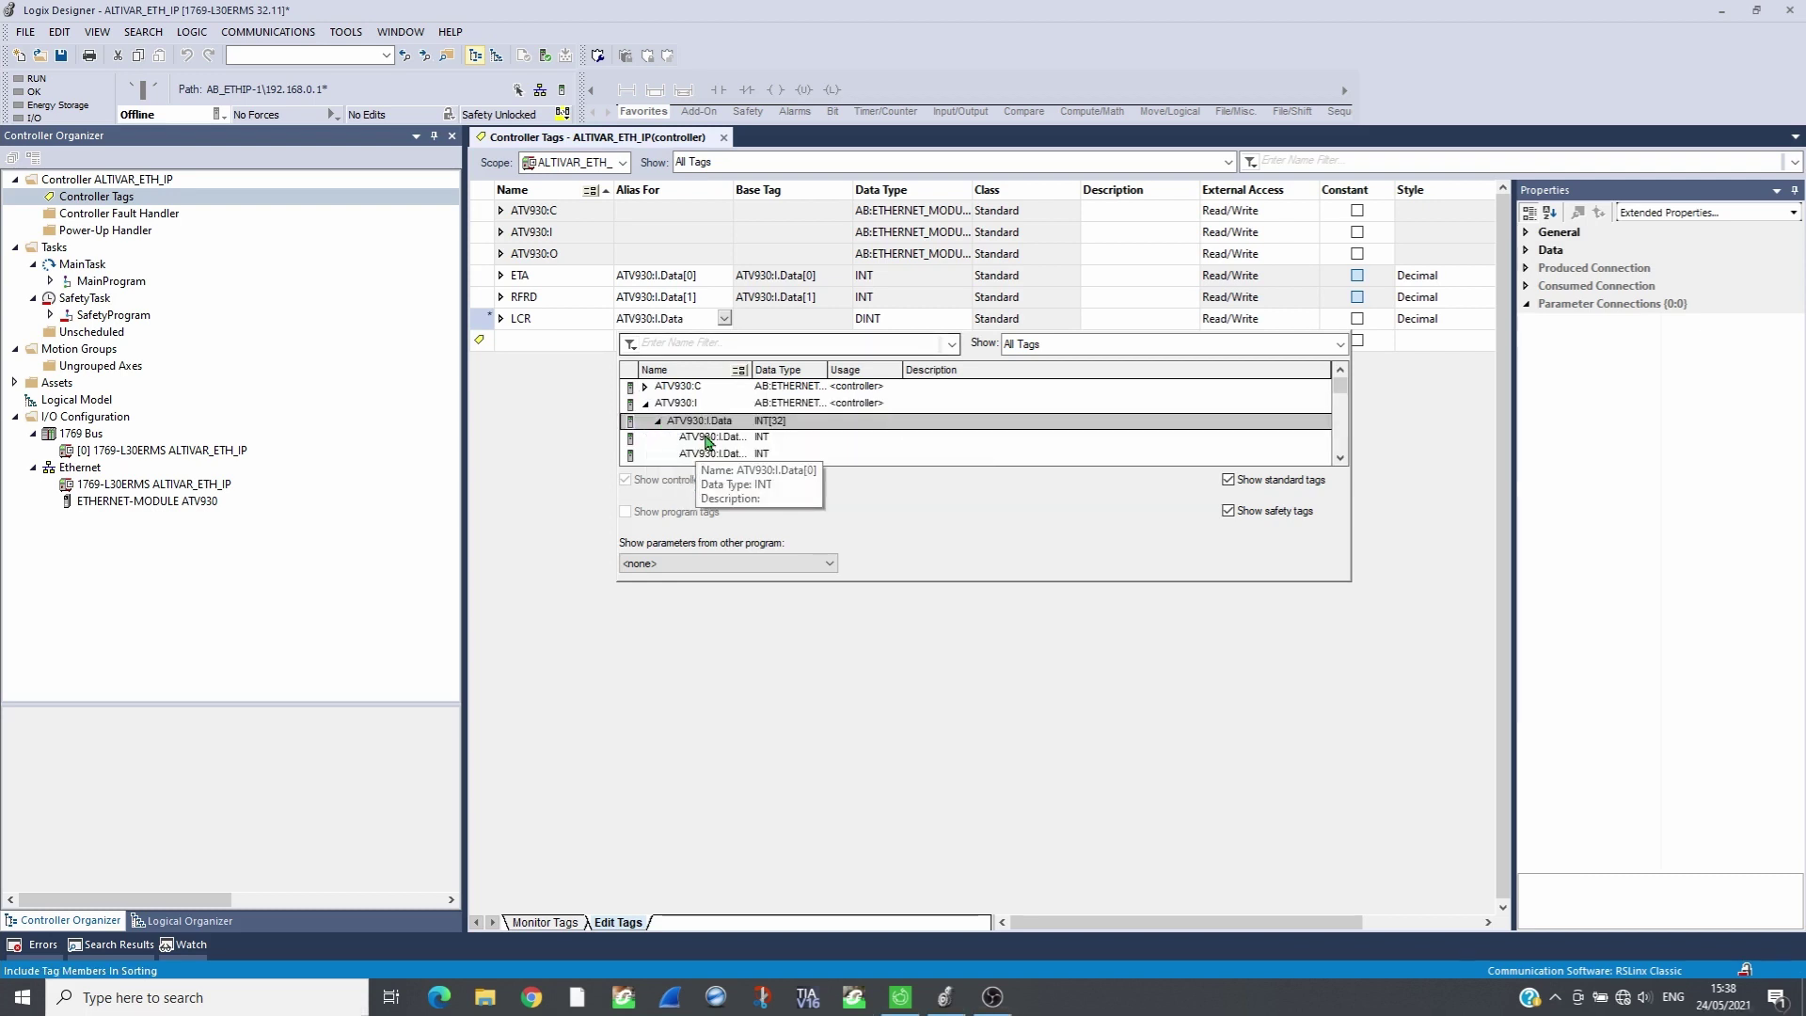
pyautogui.click(732, 455)
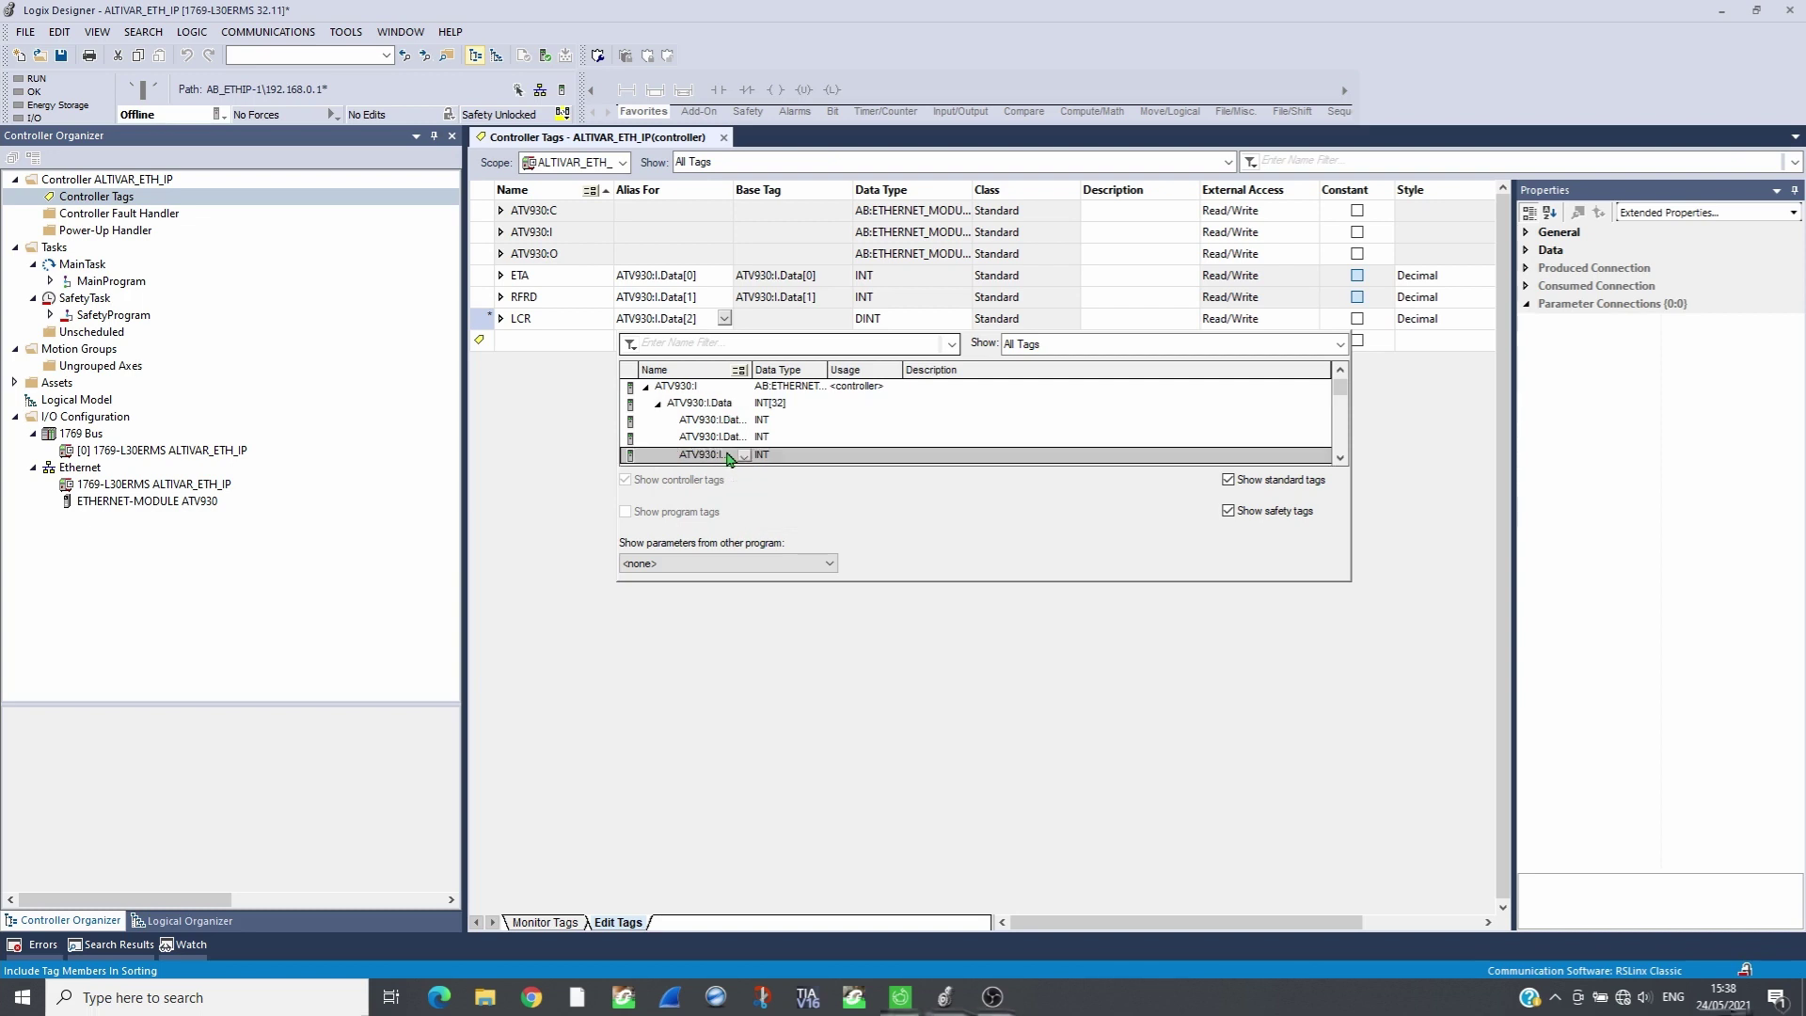
pyautogui.click(731, 457)
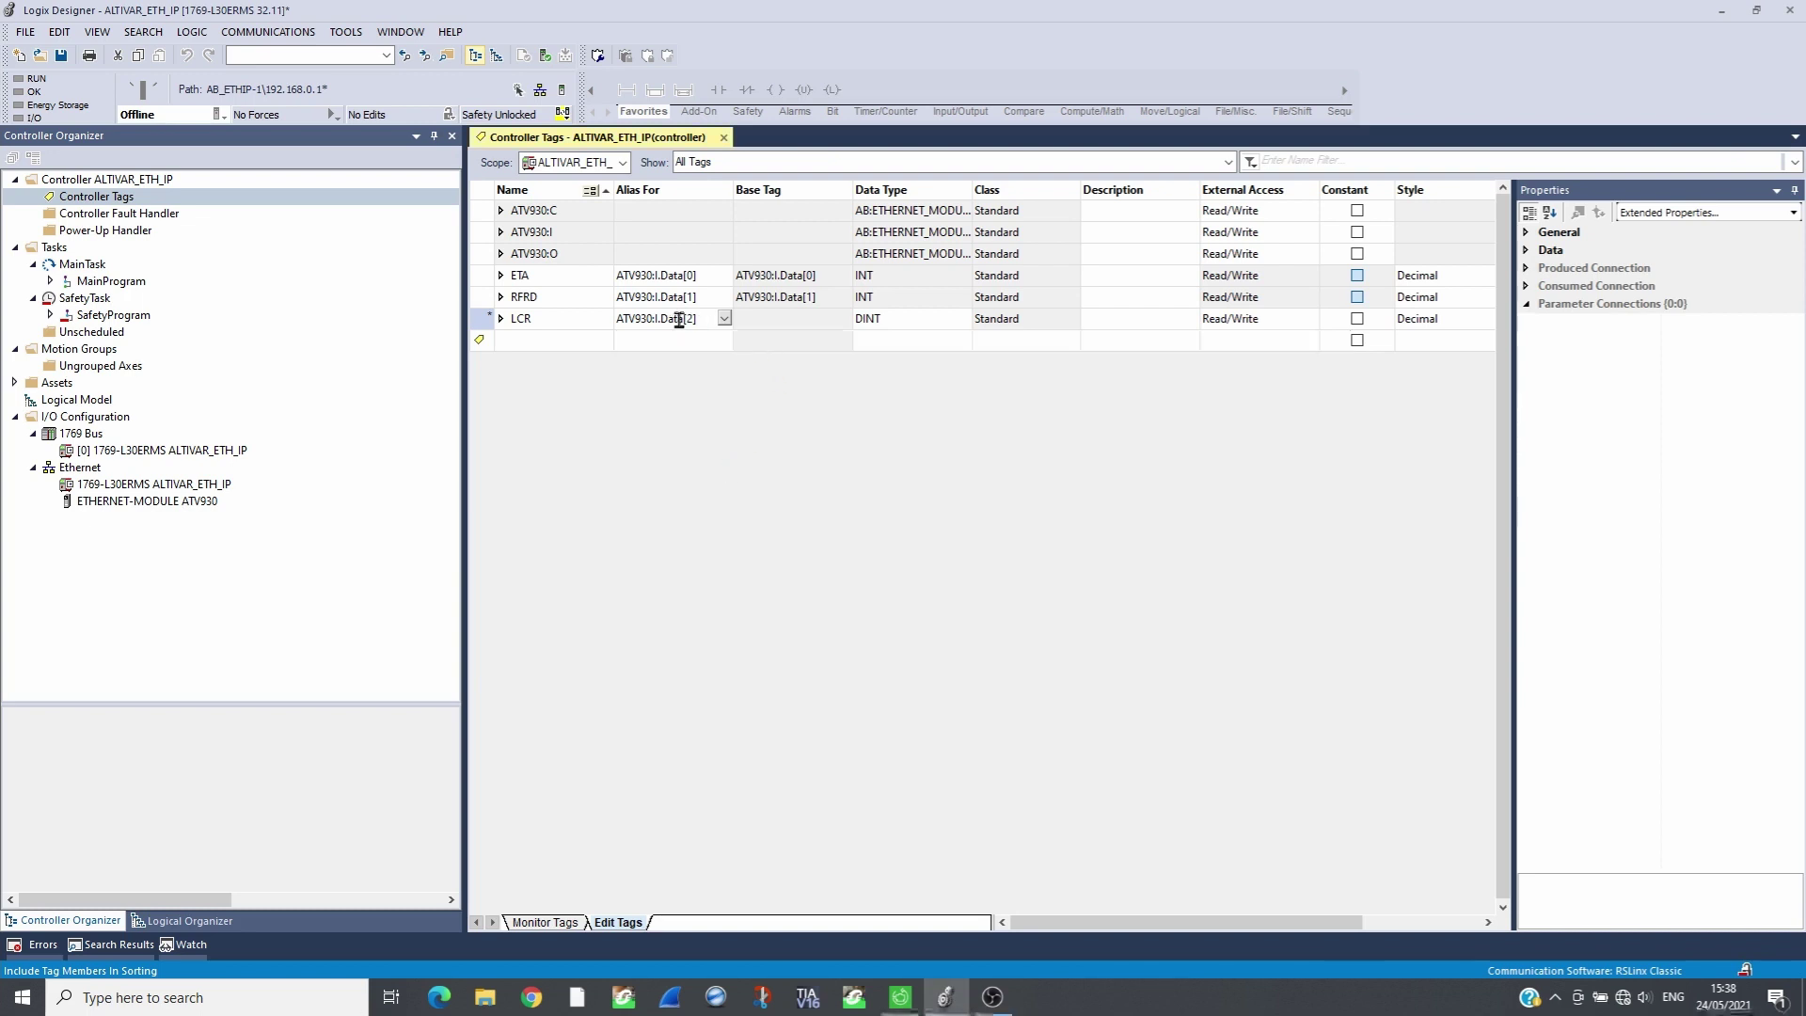
pyautogui.click(580, 340)
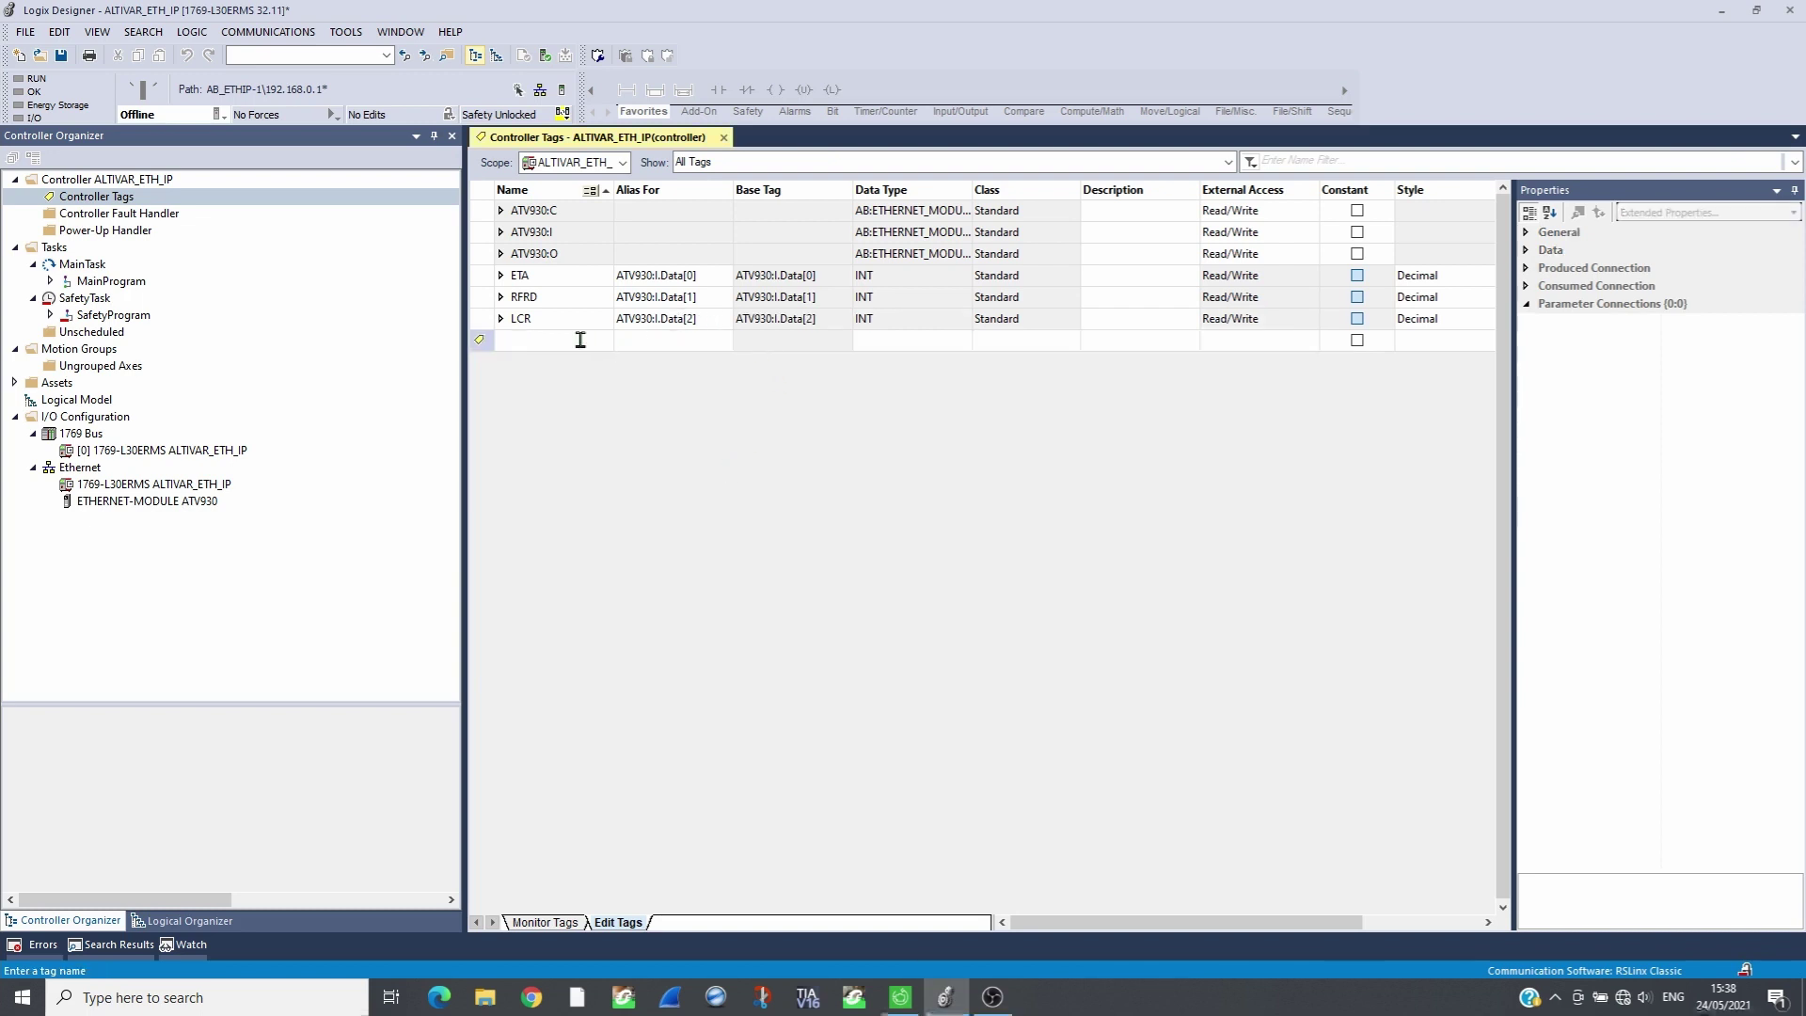
# Step: Create tag CMD aliased to ATV930:O.Data[0] via the tag browser
pyautogui.write('C')
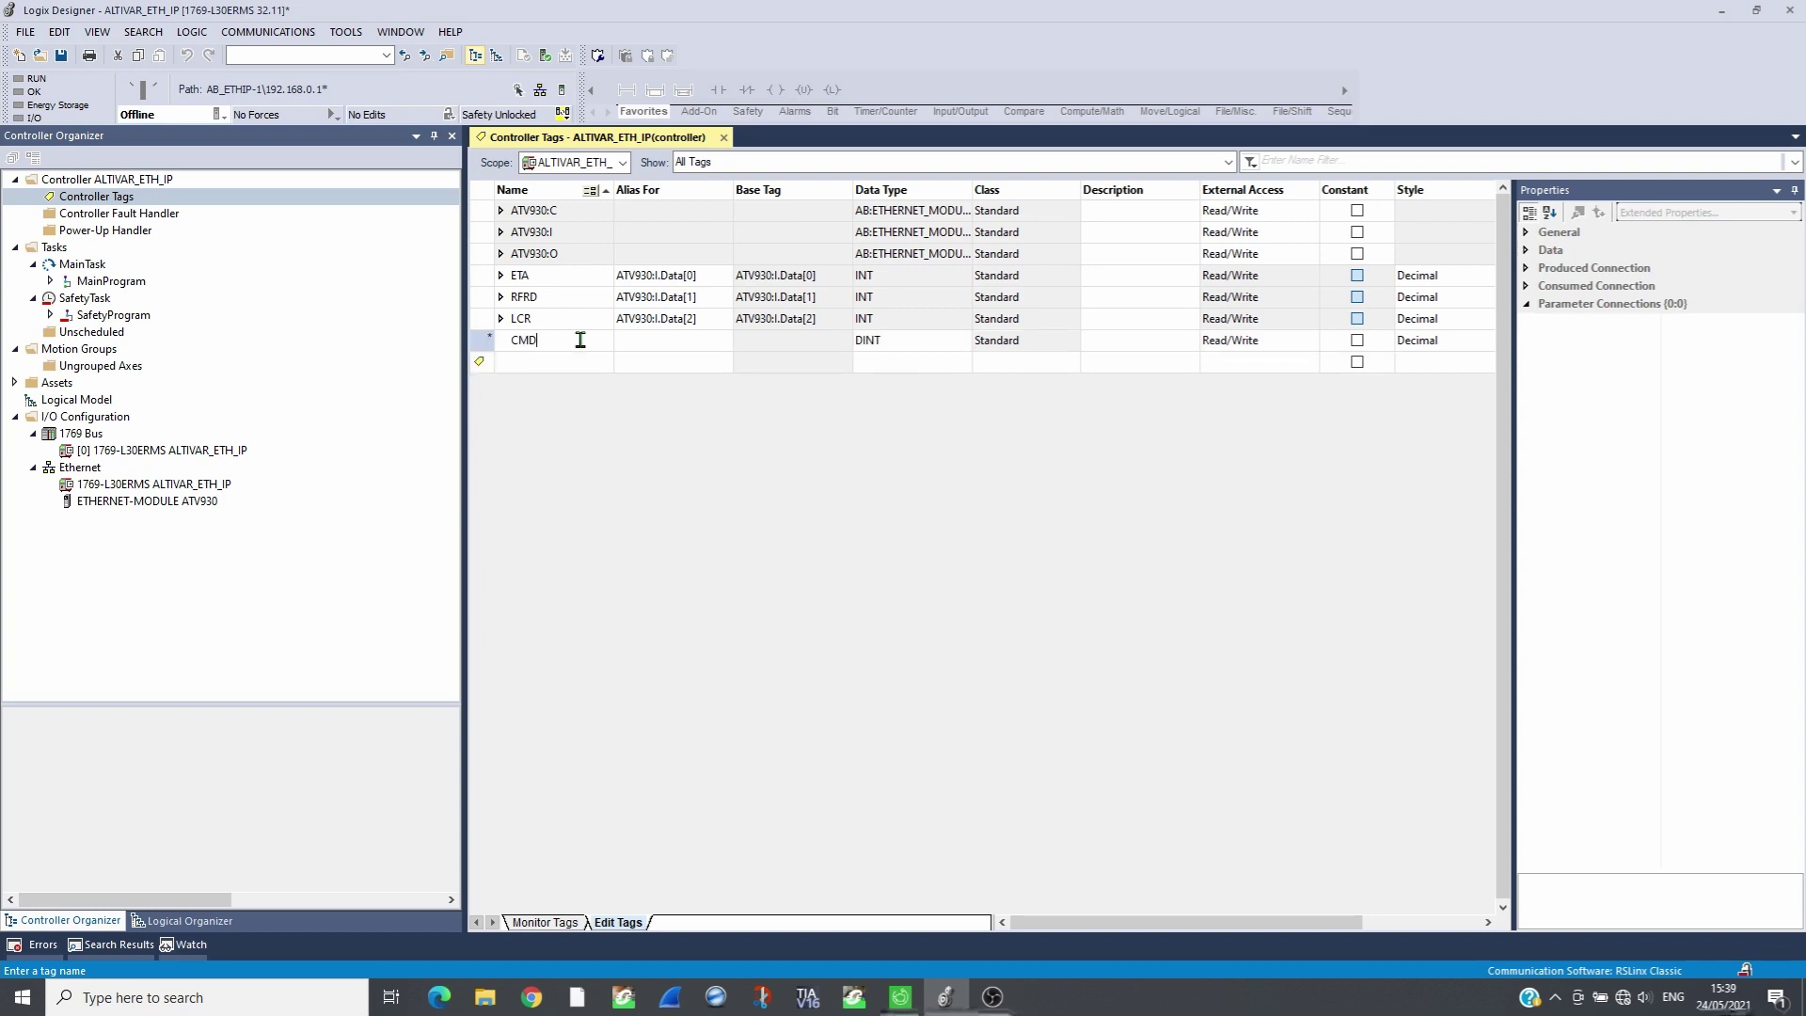
pyautogui.write('MD')
pyautogui.click(678, 339)
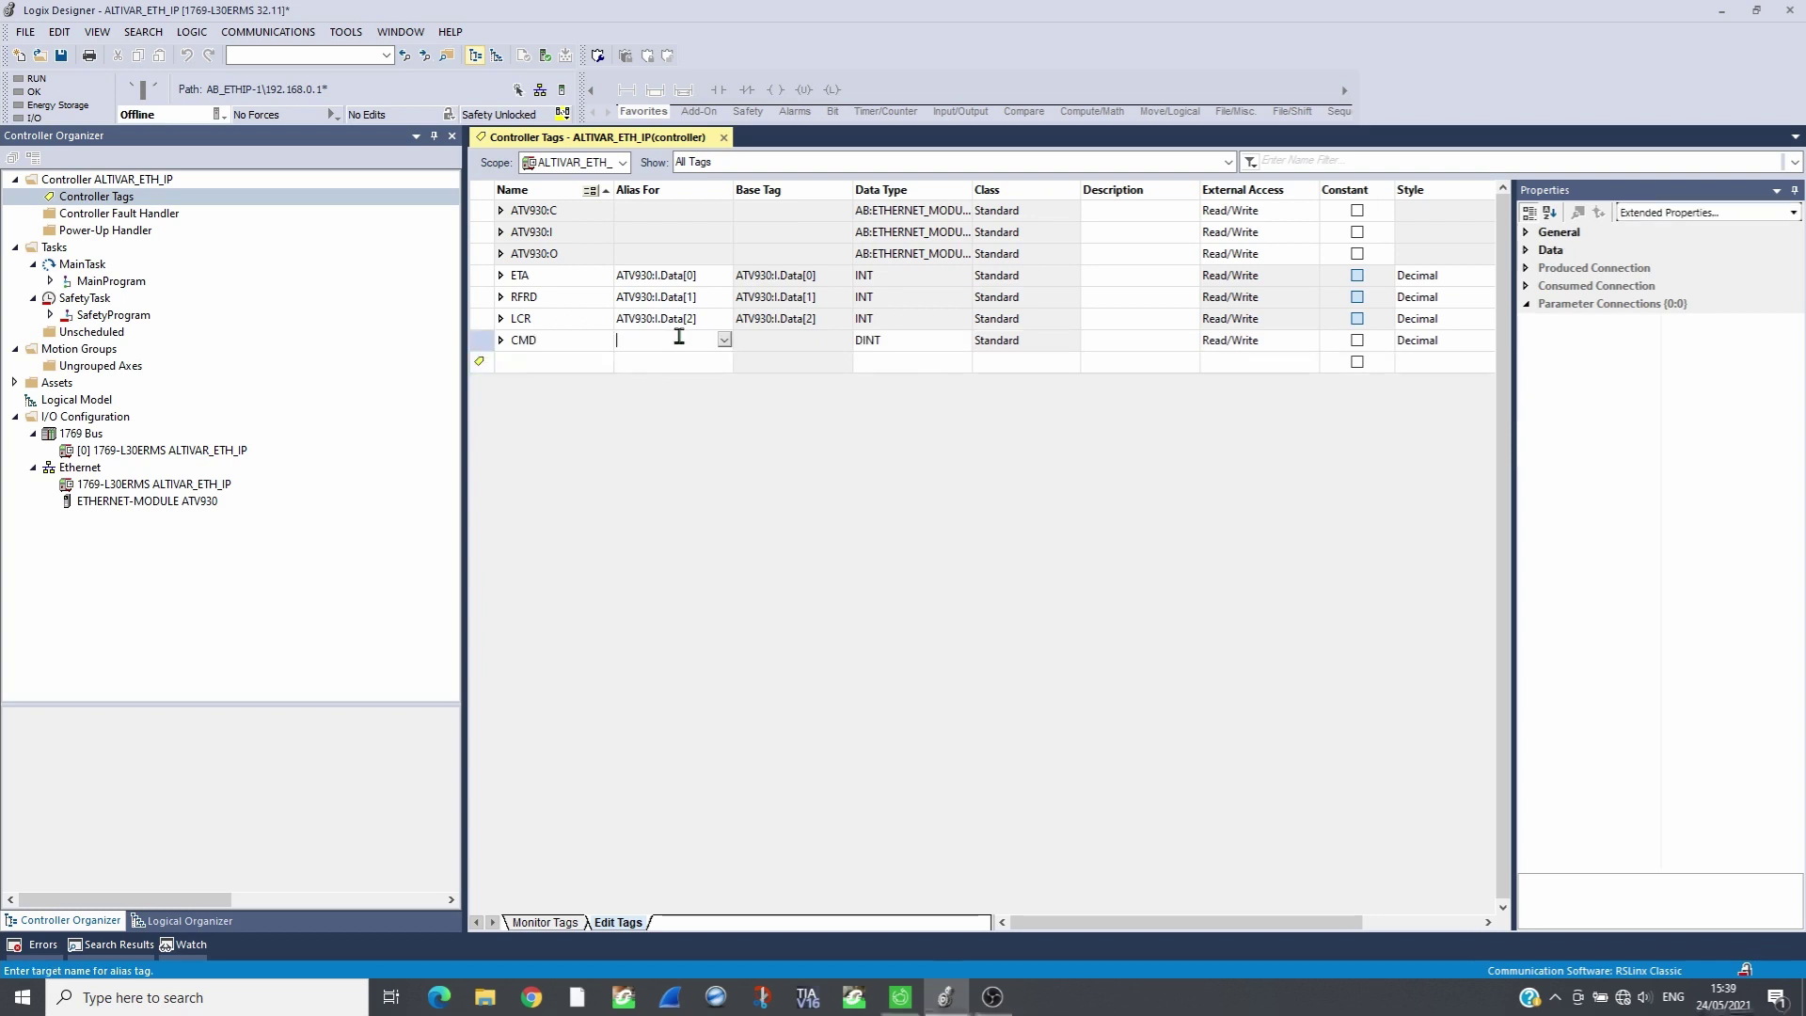
pyautogui.click(724, 340)
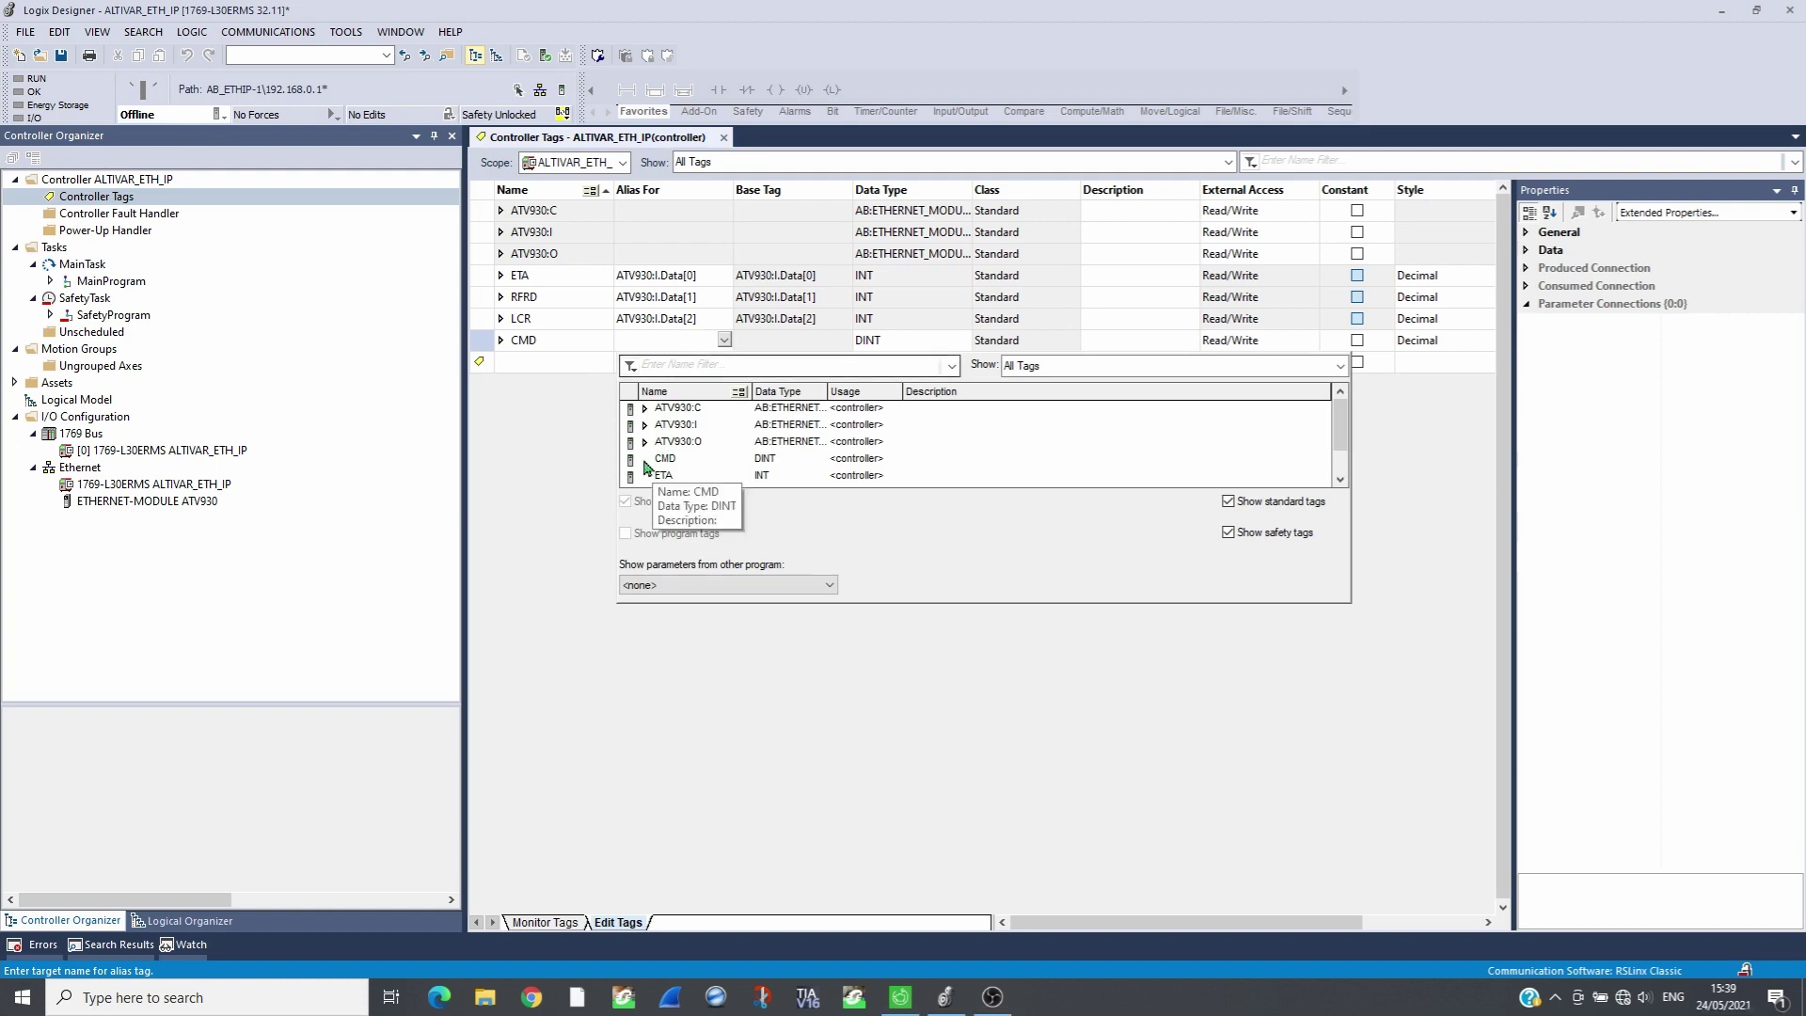
pyautogui.click(680, 442)
pyautogui.click(670, 459)
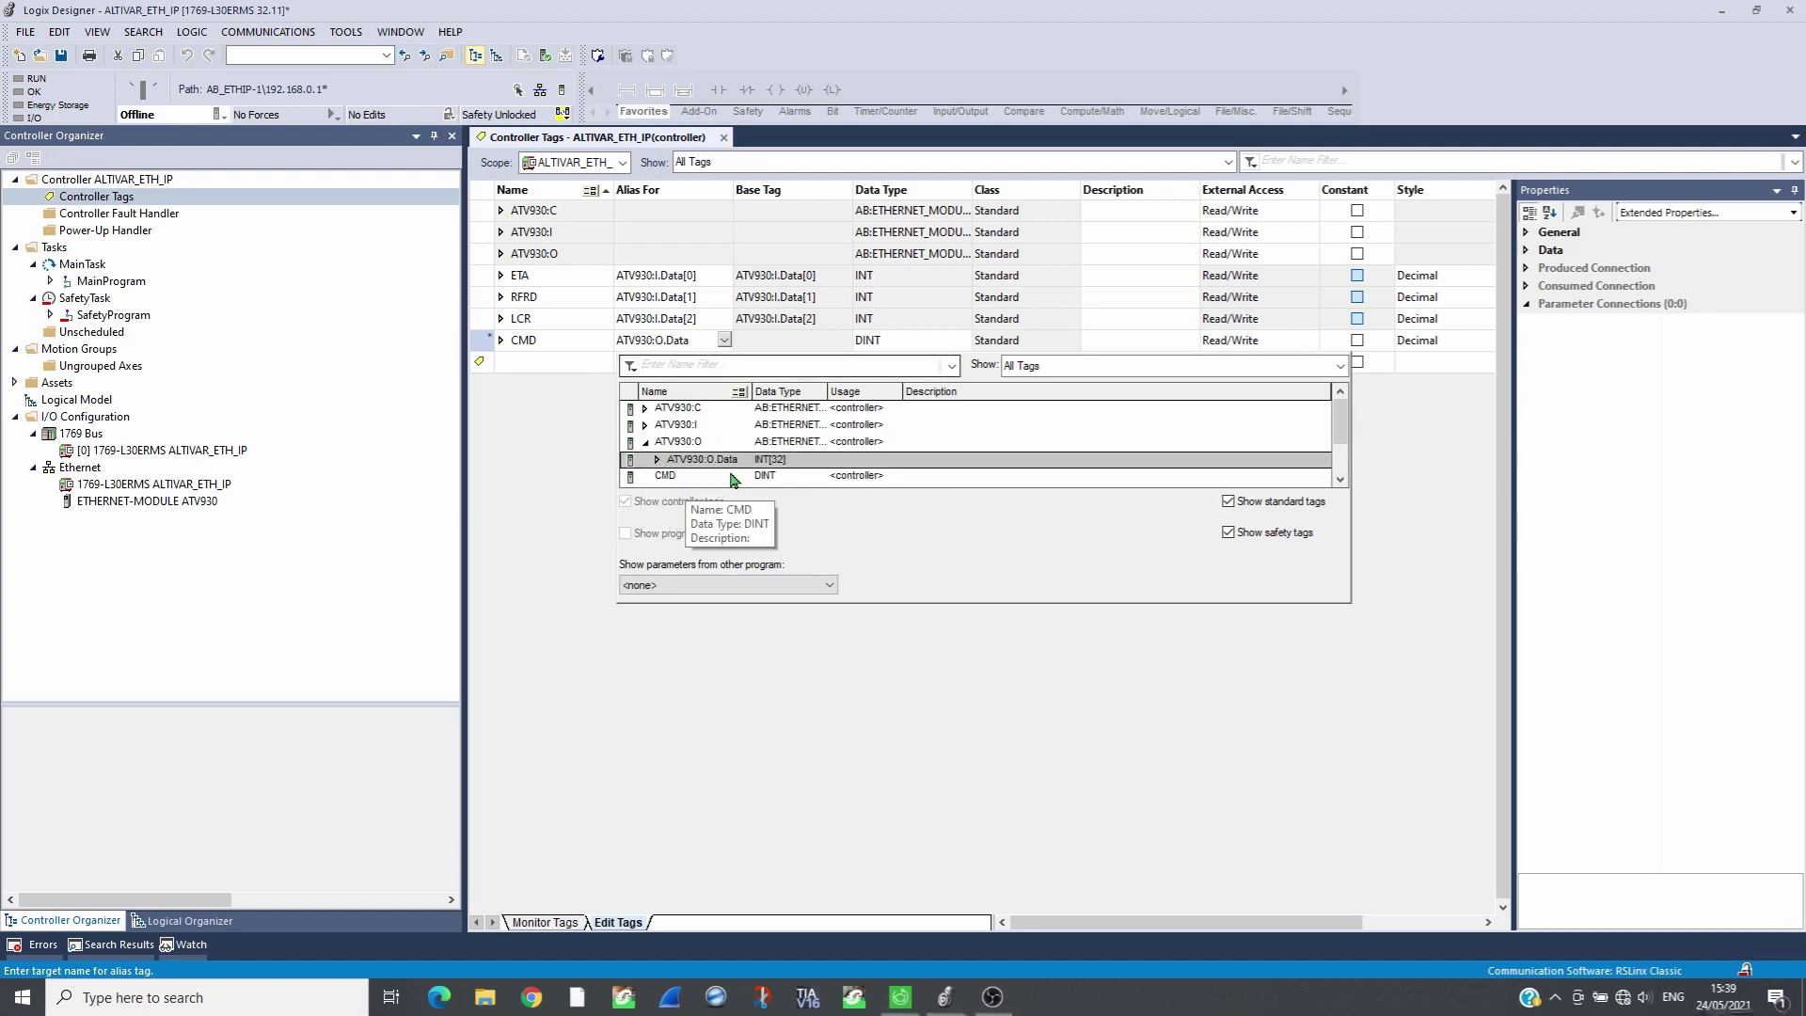
pyautogui.scroll(-1, 736, 478)
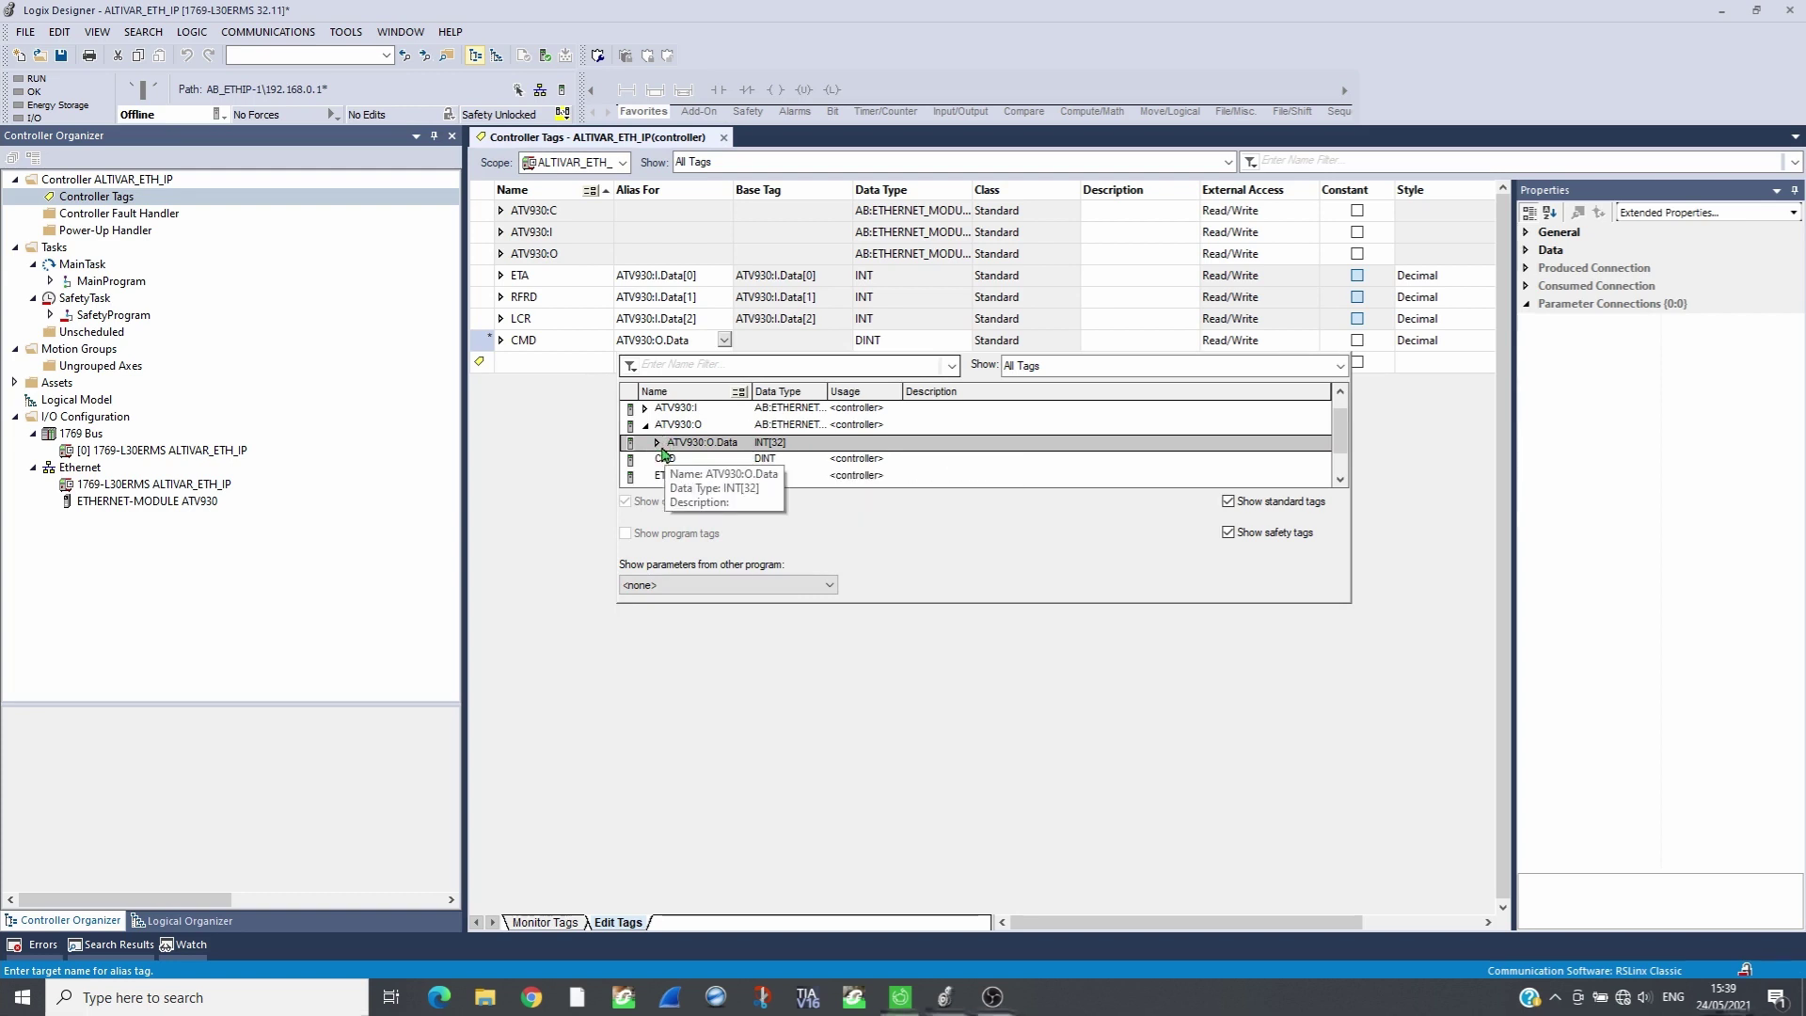
pyautogui.click(659, 444)
pyautogui.doubleClick(720, 460)
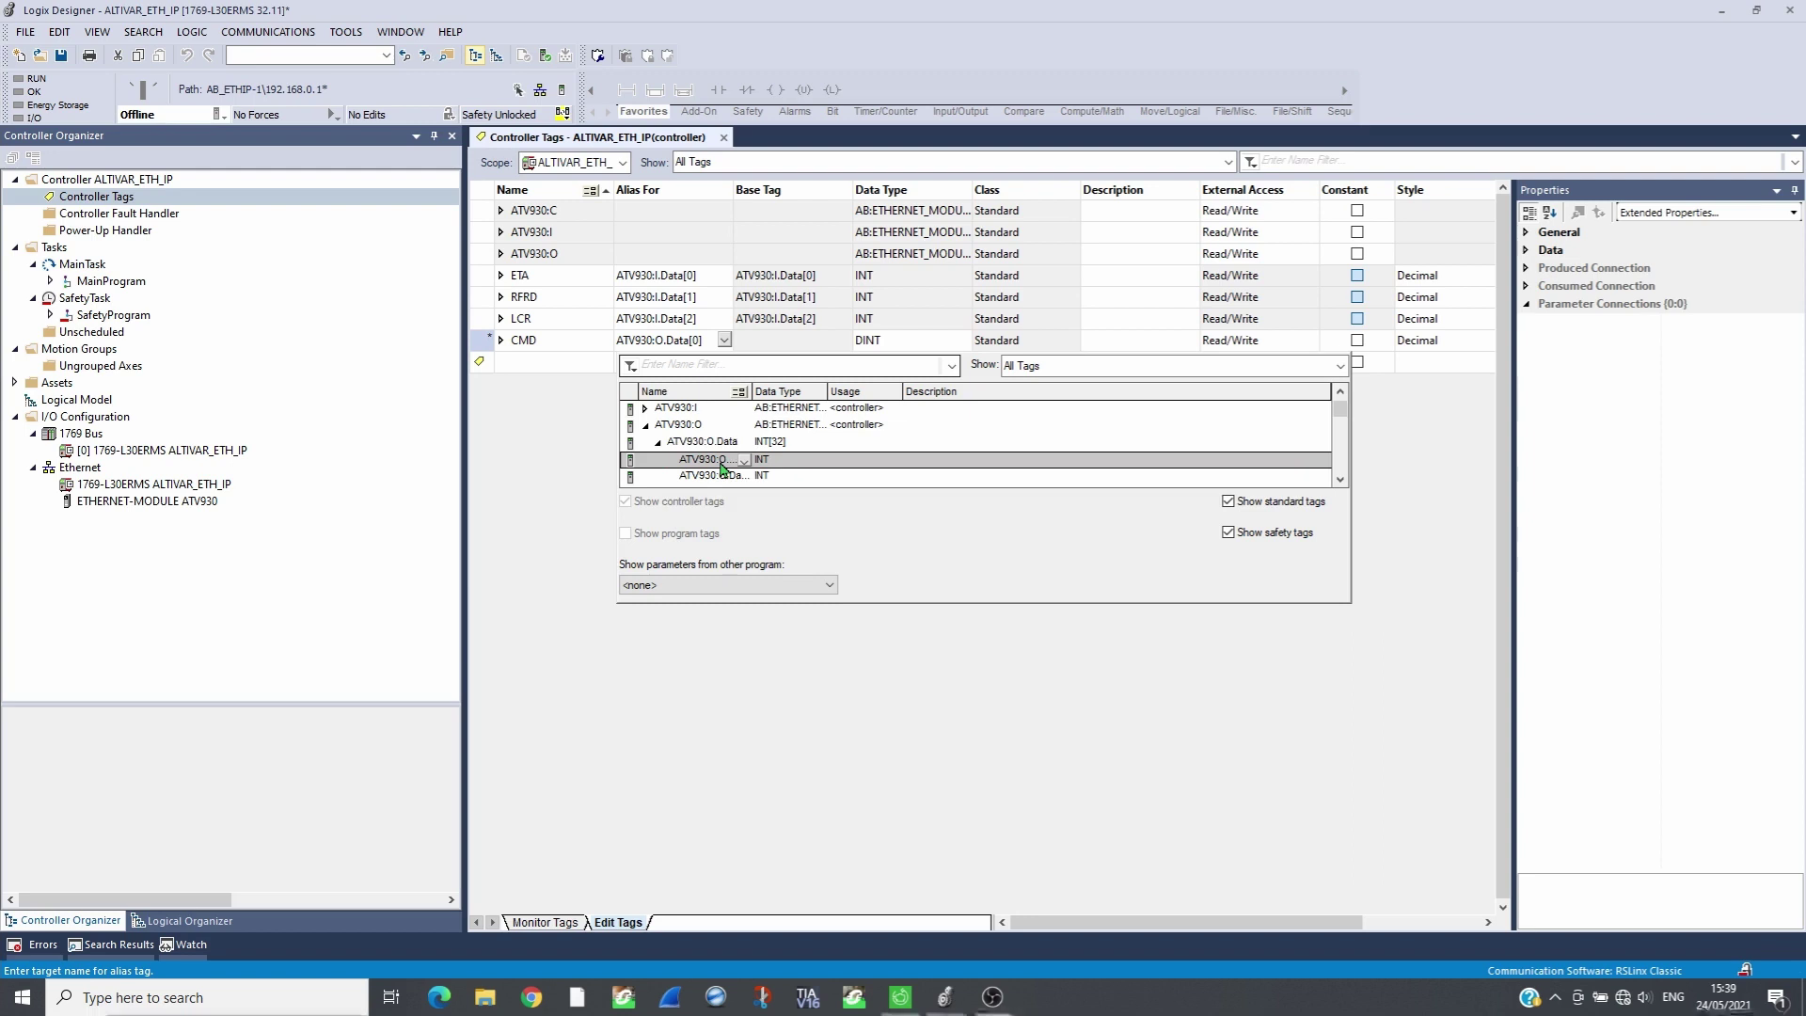
pyautogui.click(584, 361)
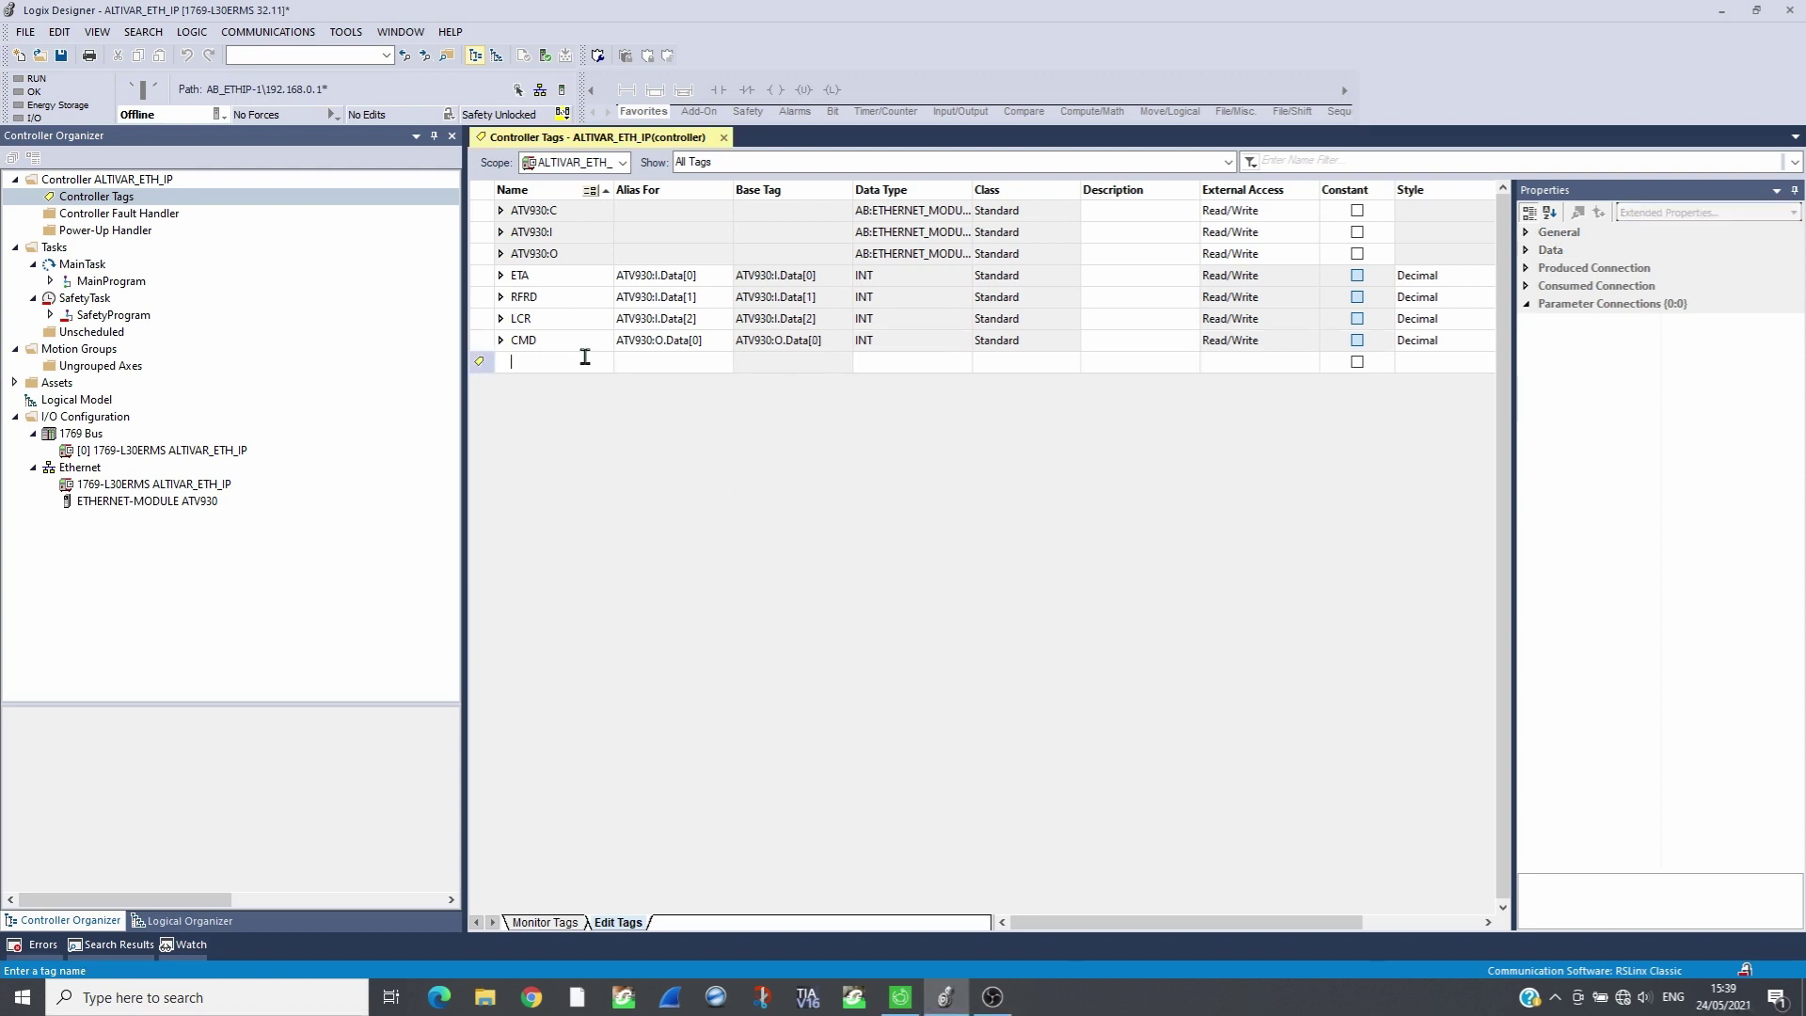
# Step: Create tag LFRD, pasting CMD's alias and changing the index to ATV930:O.Data[1]
pyautogui.write('LFRD')
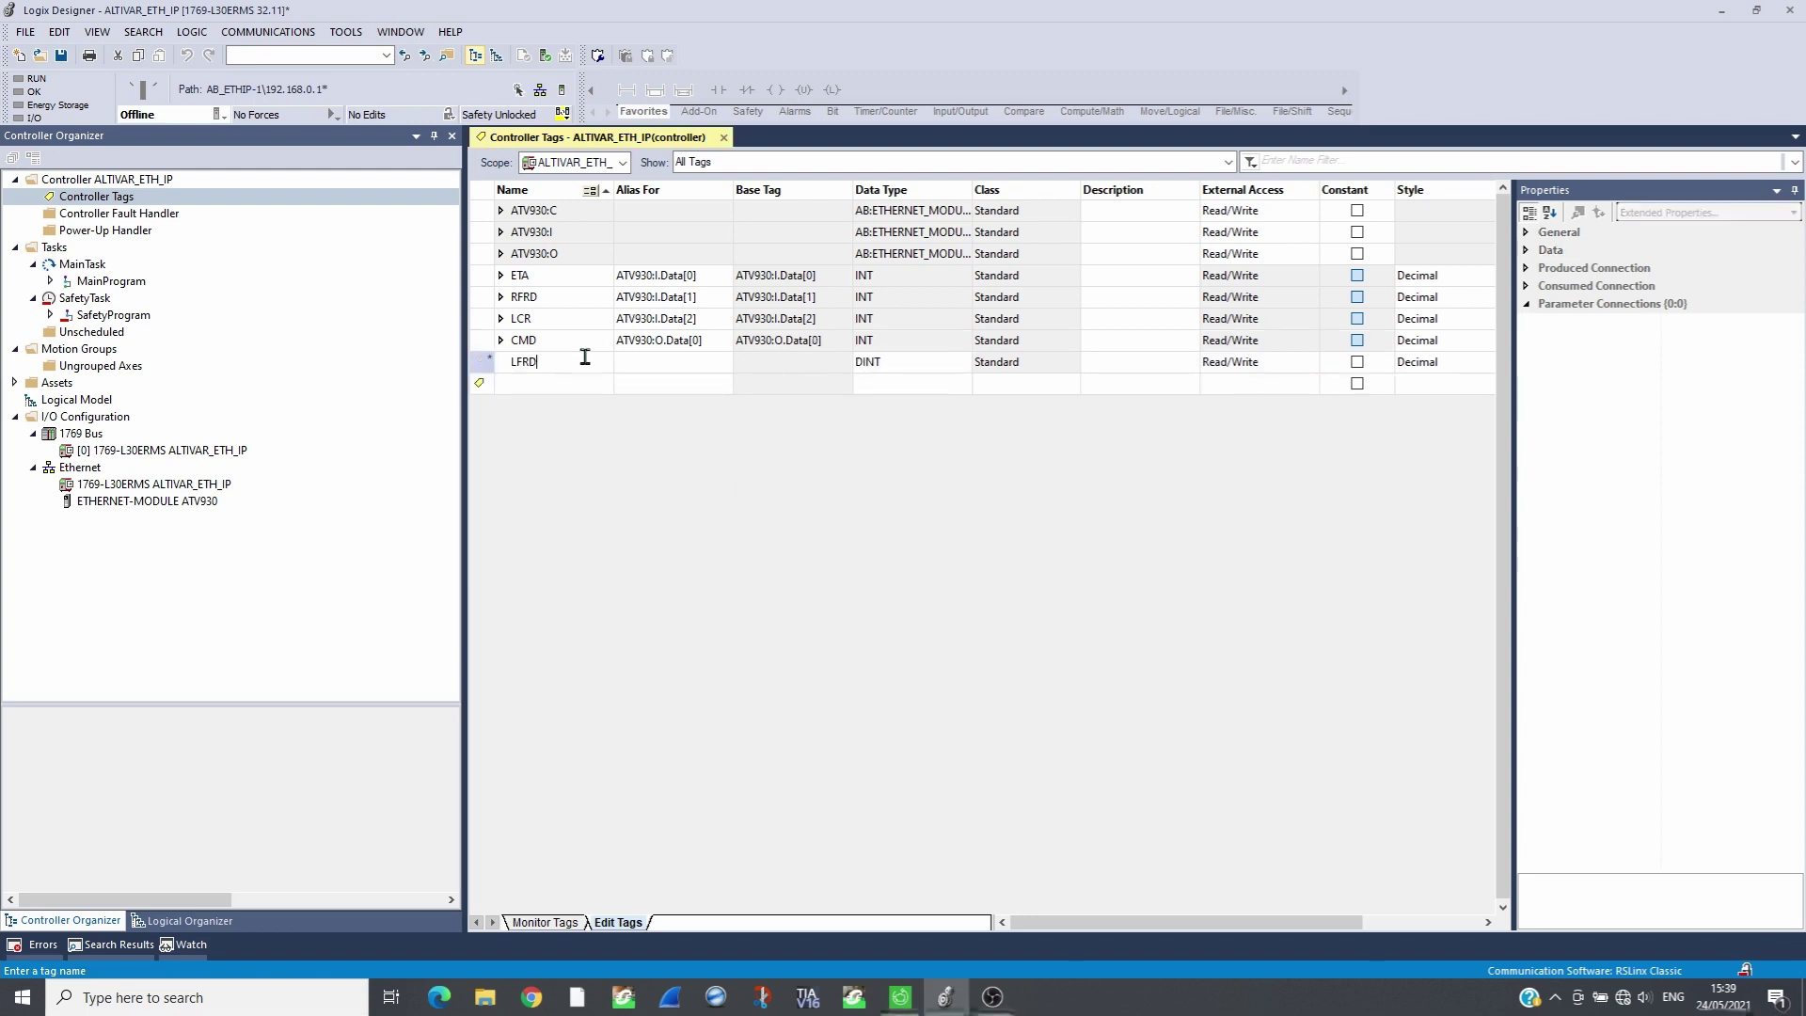
pyautogui.press('Return')
pyautogui.click(666, 340)
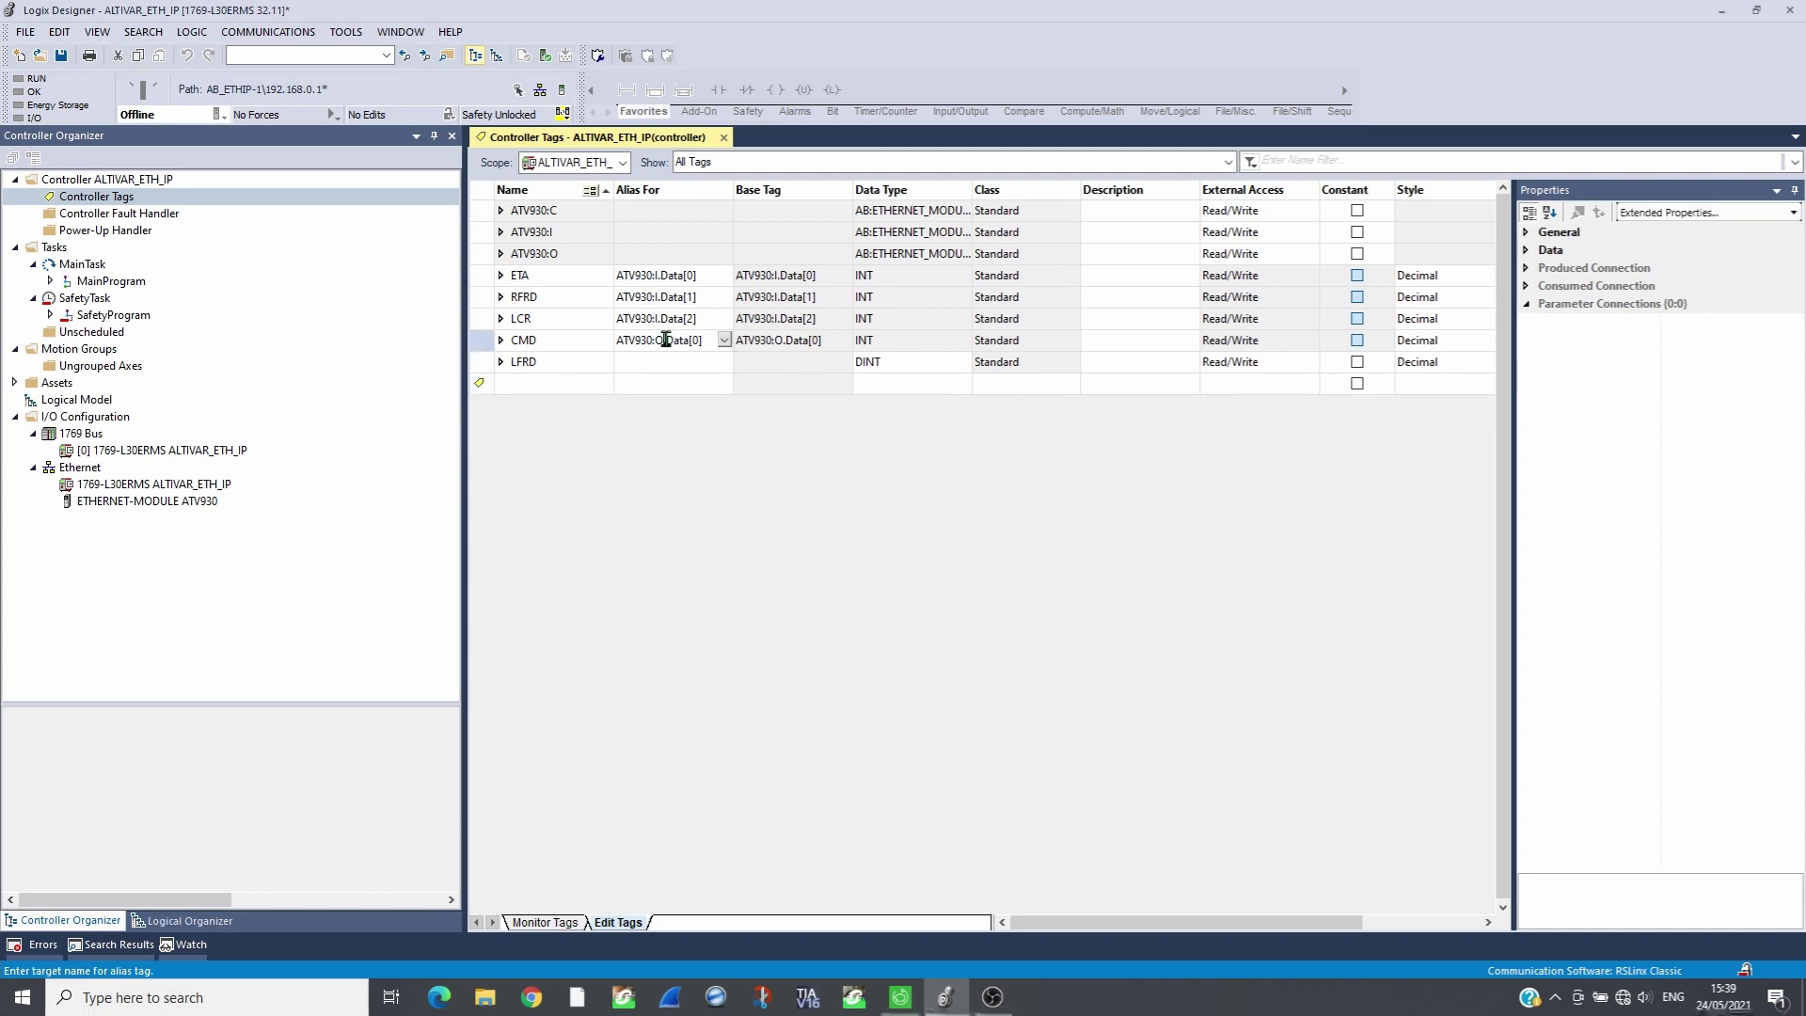
pyautogui.moveTo(700, 341); pyautogui.dragTo(615, 344)
pyautogui.hotkey('ctrl', 'c')
pyautogui.click(676, 358)
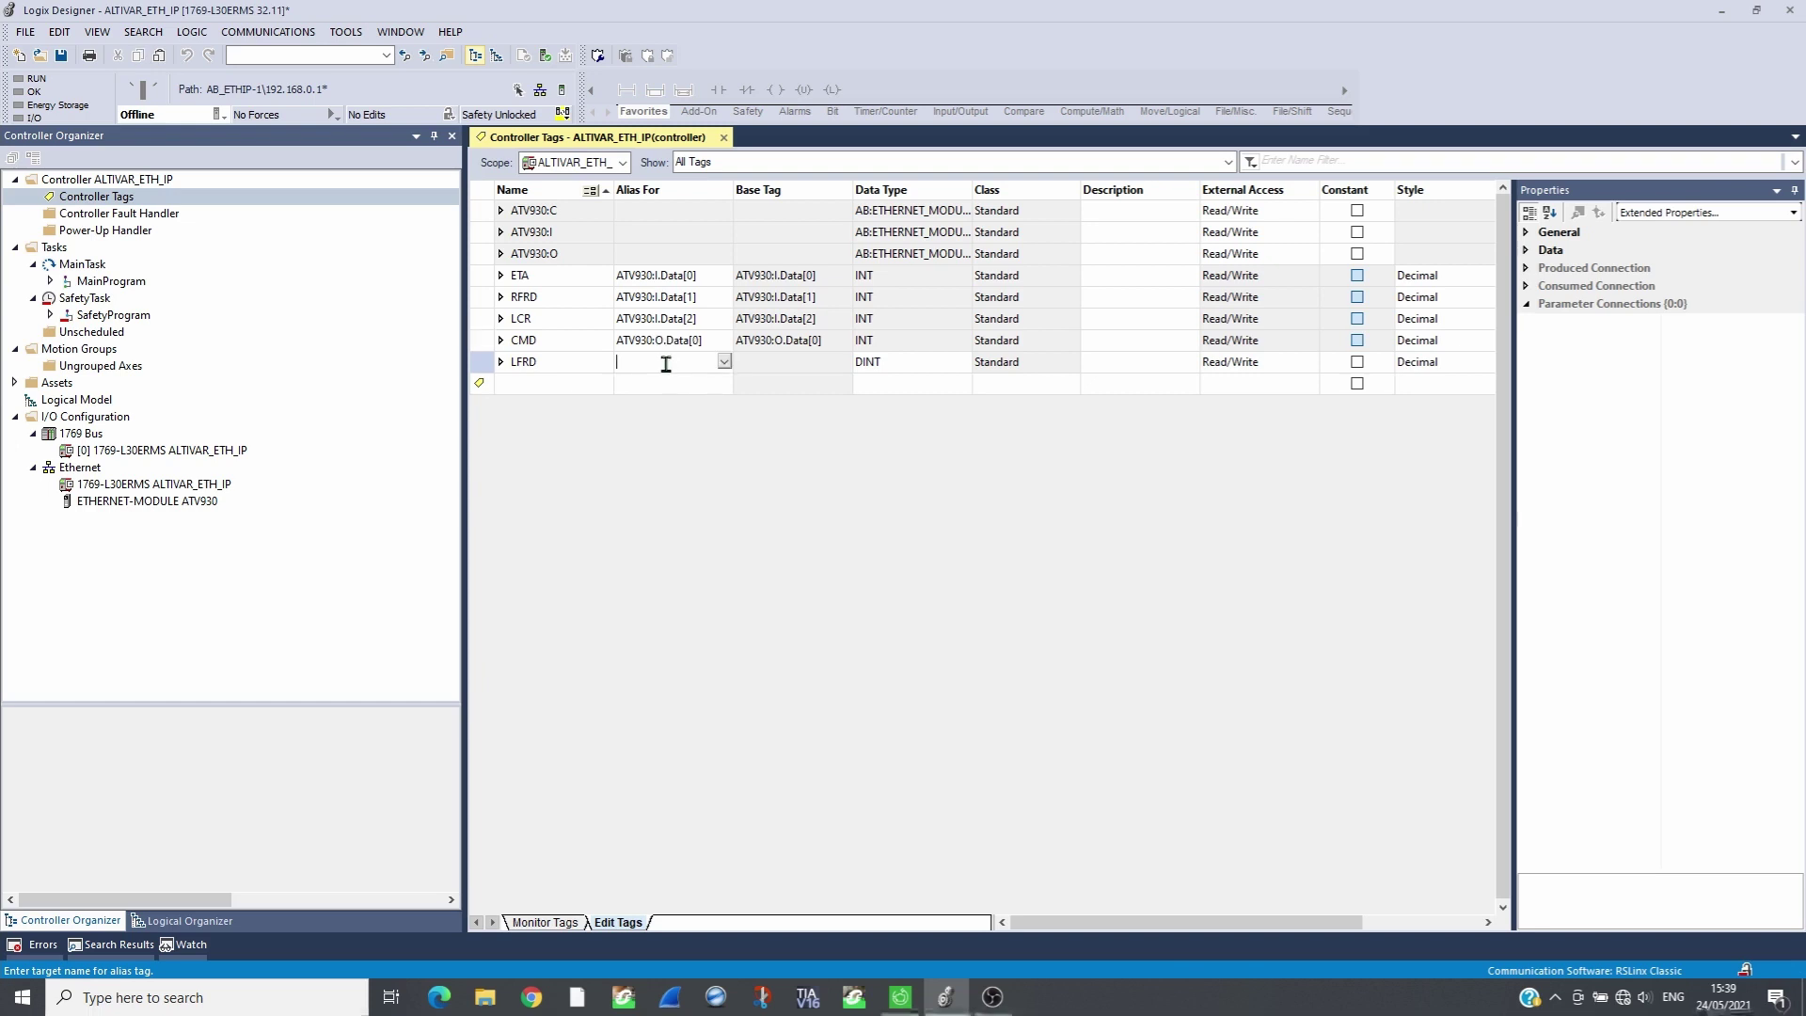
pyautogui.hotkey('ctrl', 'v')
pyautogui.press('BackSpace')
pyautogui.write('1')
pyautogui.press('Return')
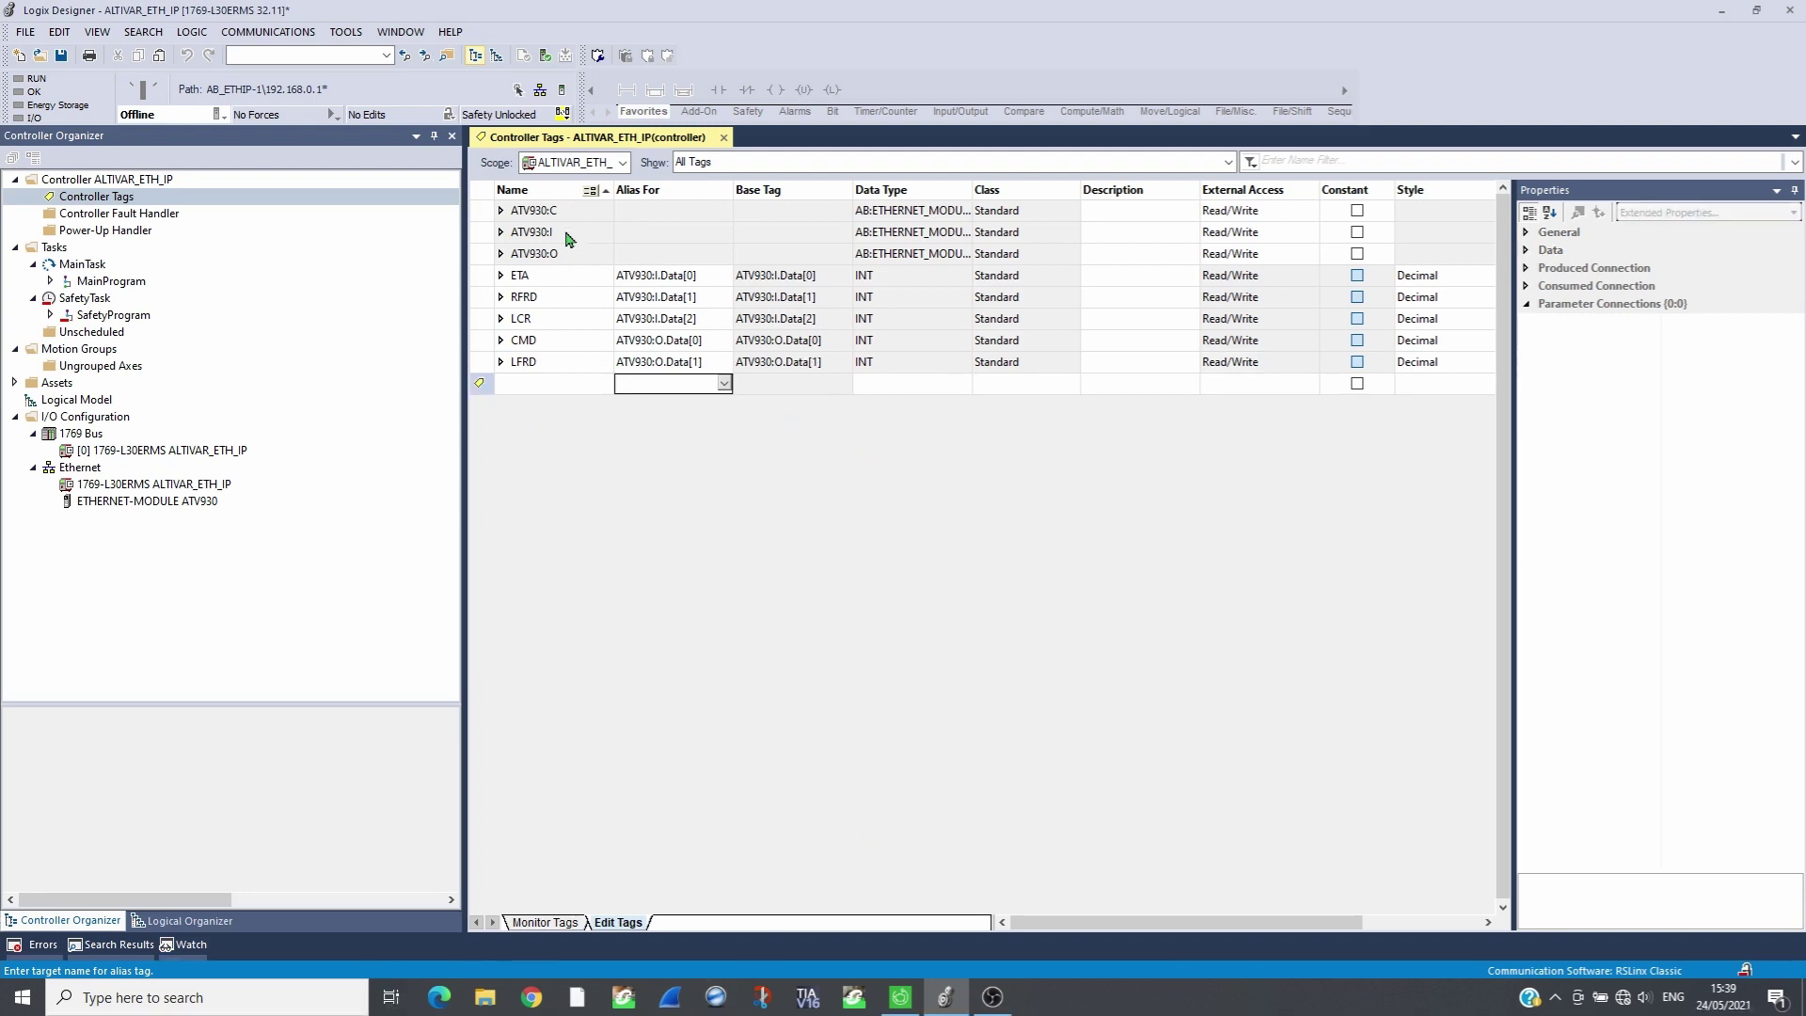
# Step: Switch to Monitor Tags, download ALTIVAR_ETH_IP to the controller via Who Active, and return to Remote Run
pyautogui.click(546, 922)
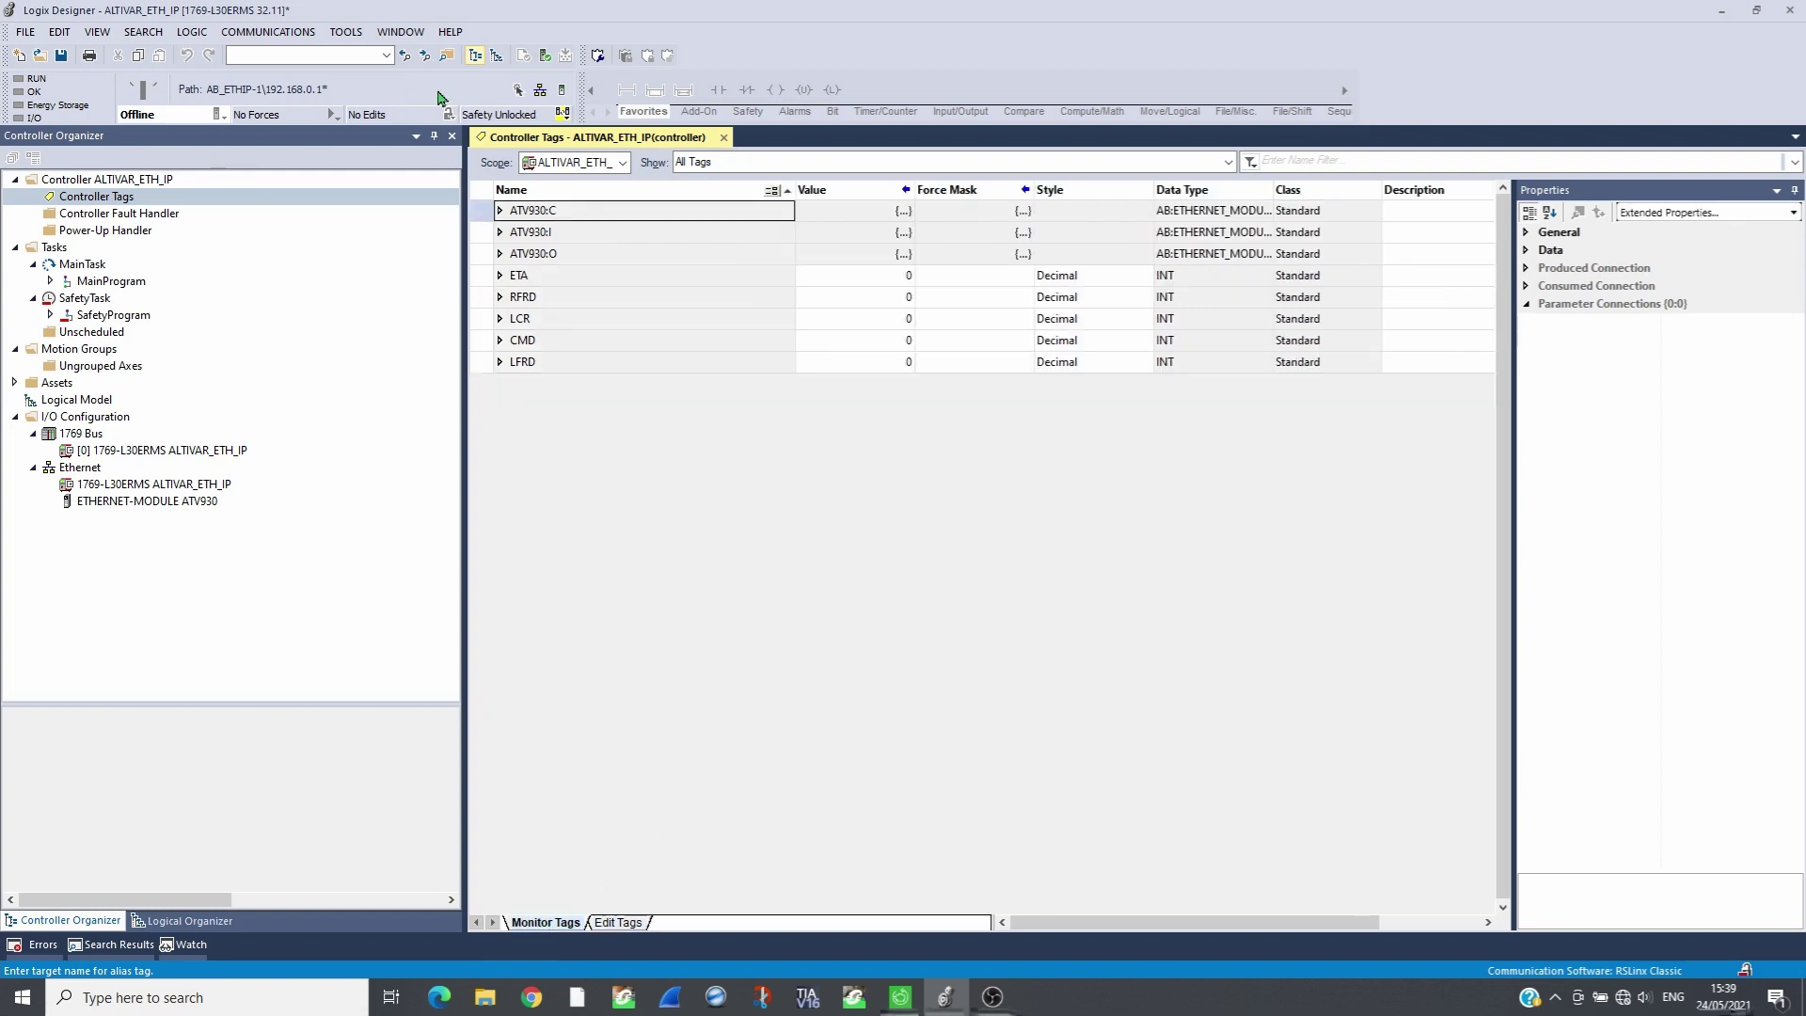
pyautogui.click(518, 89)
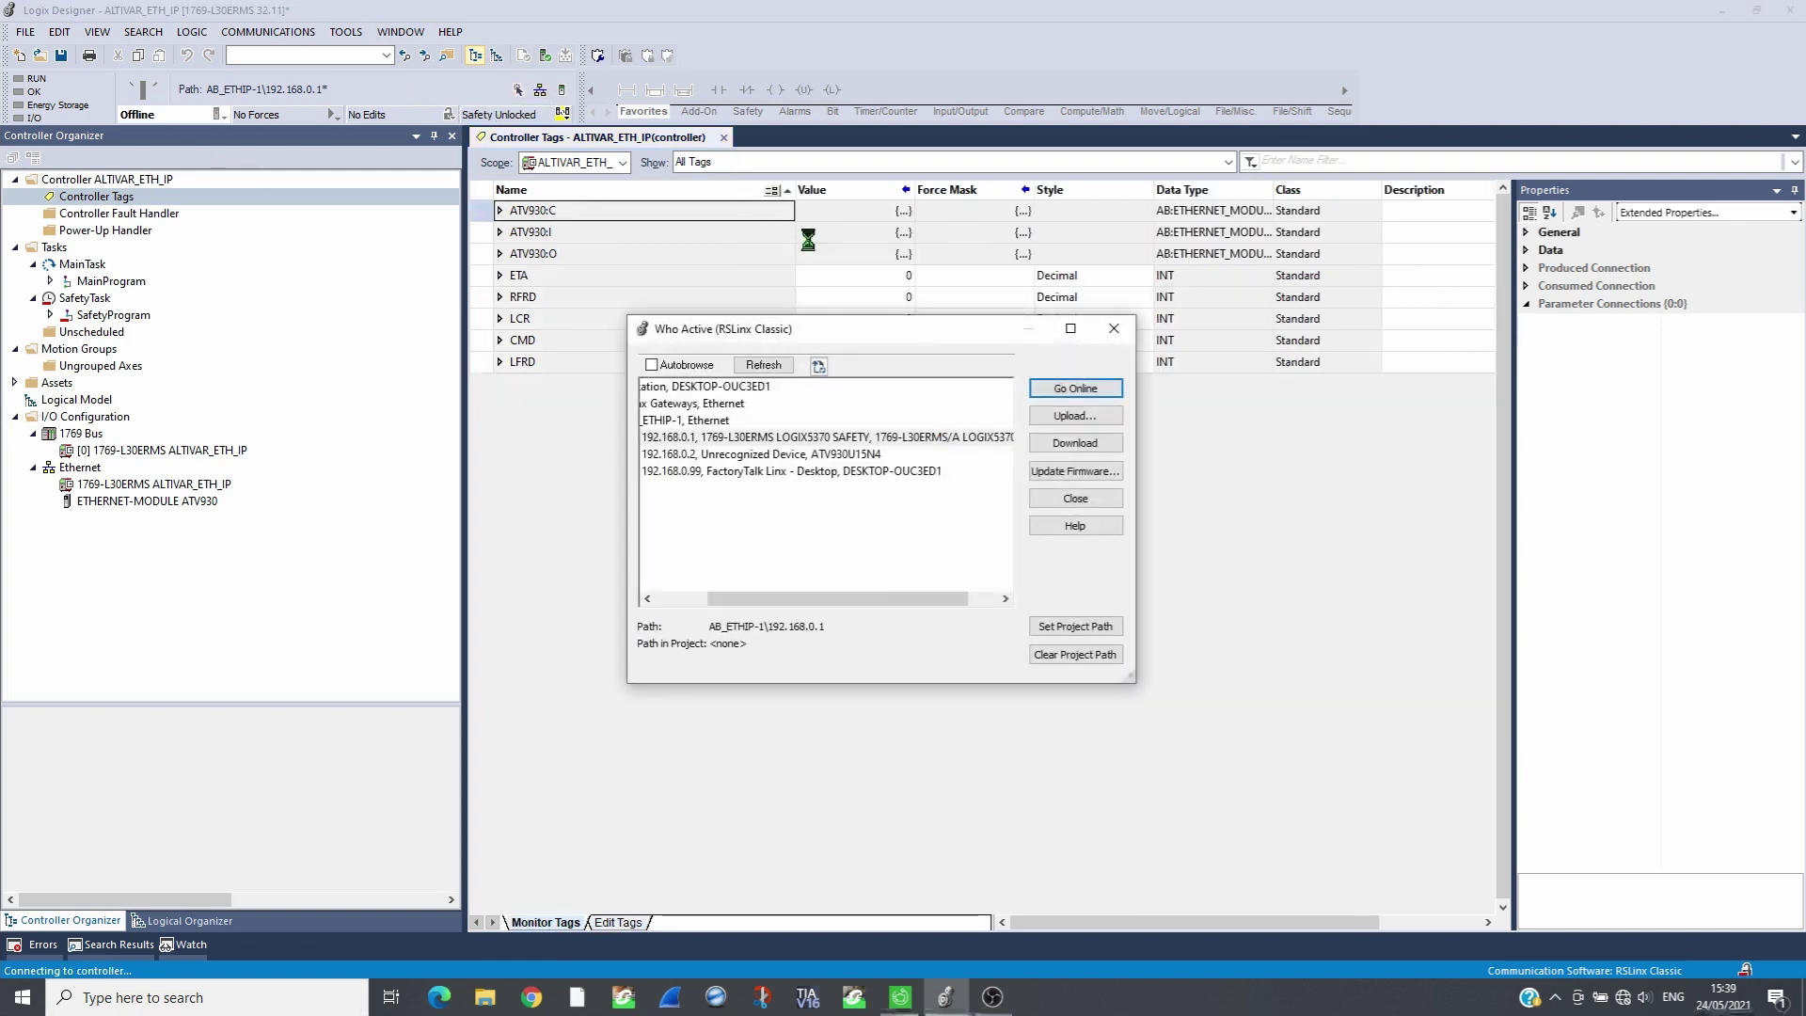
pyautogui.click(1074, 443)
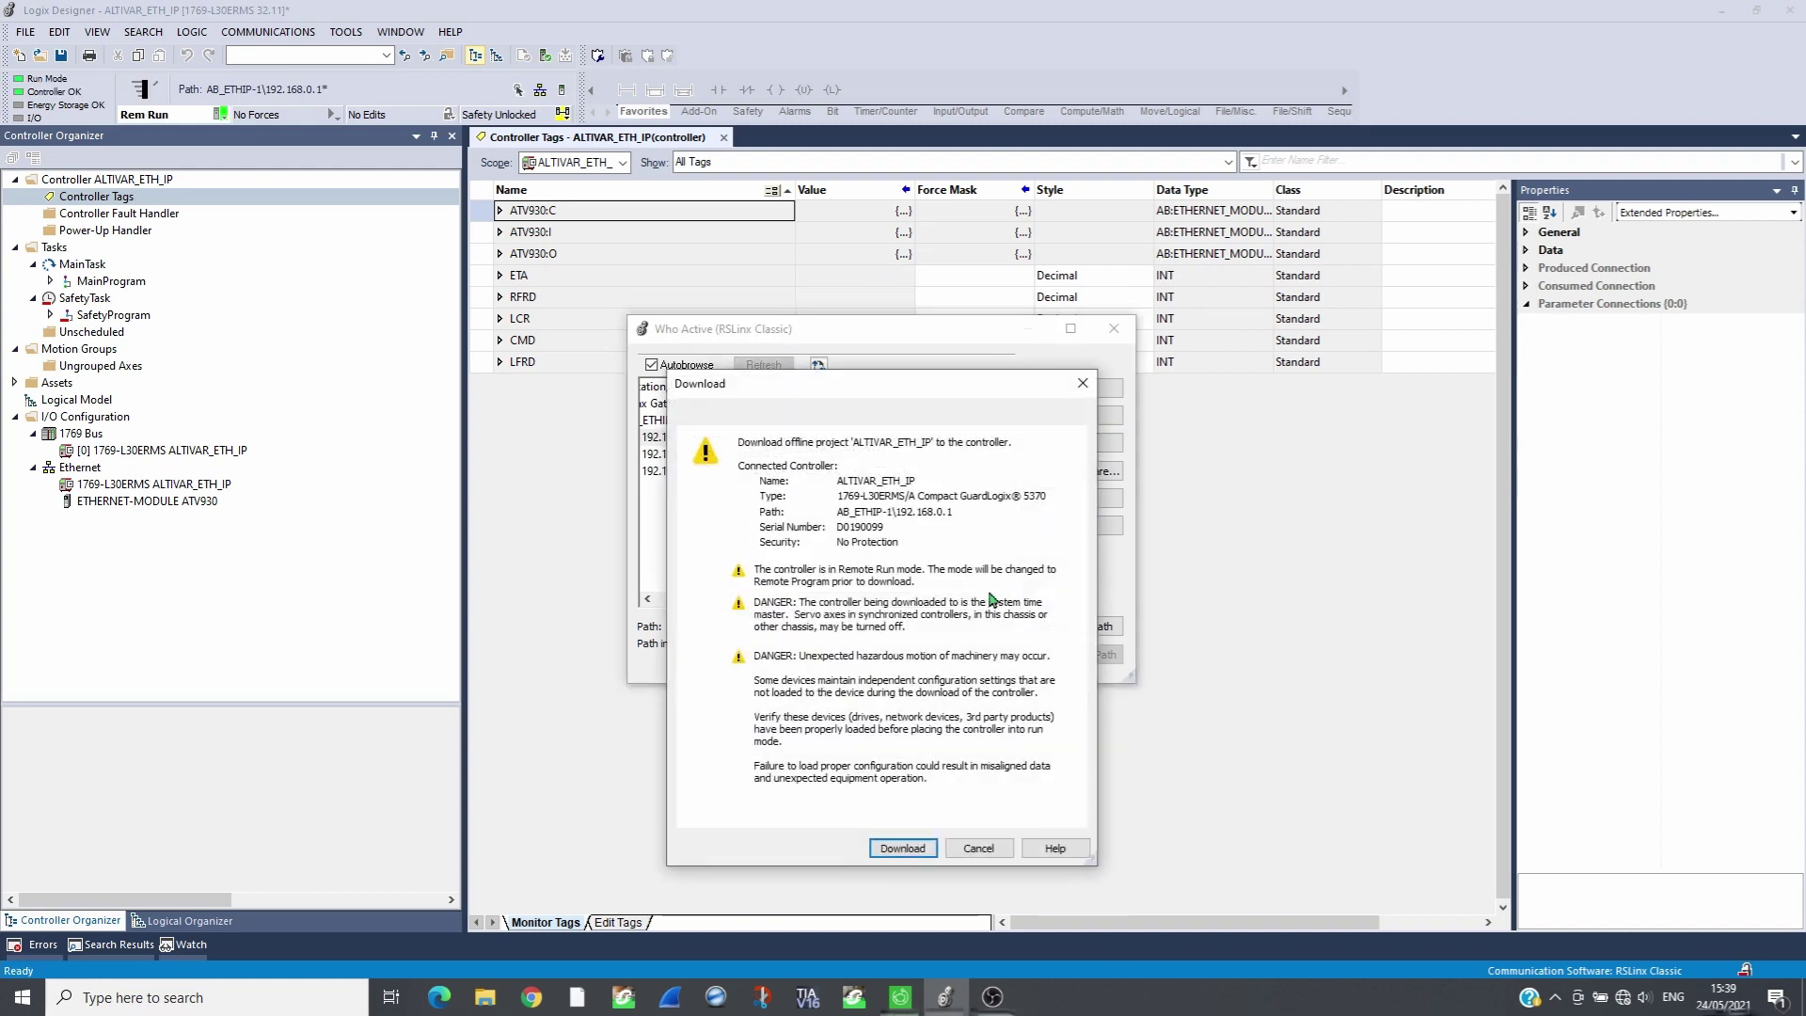
pyautogui.click(909, 849)
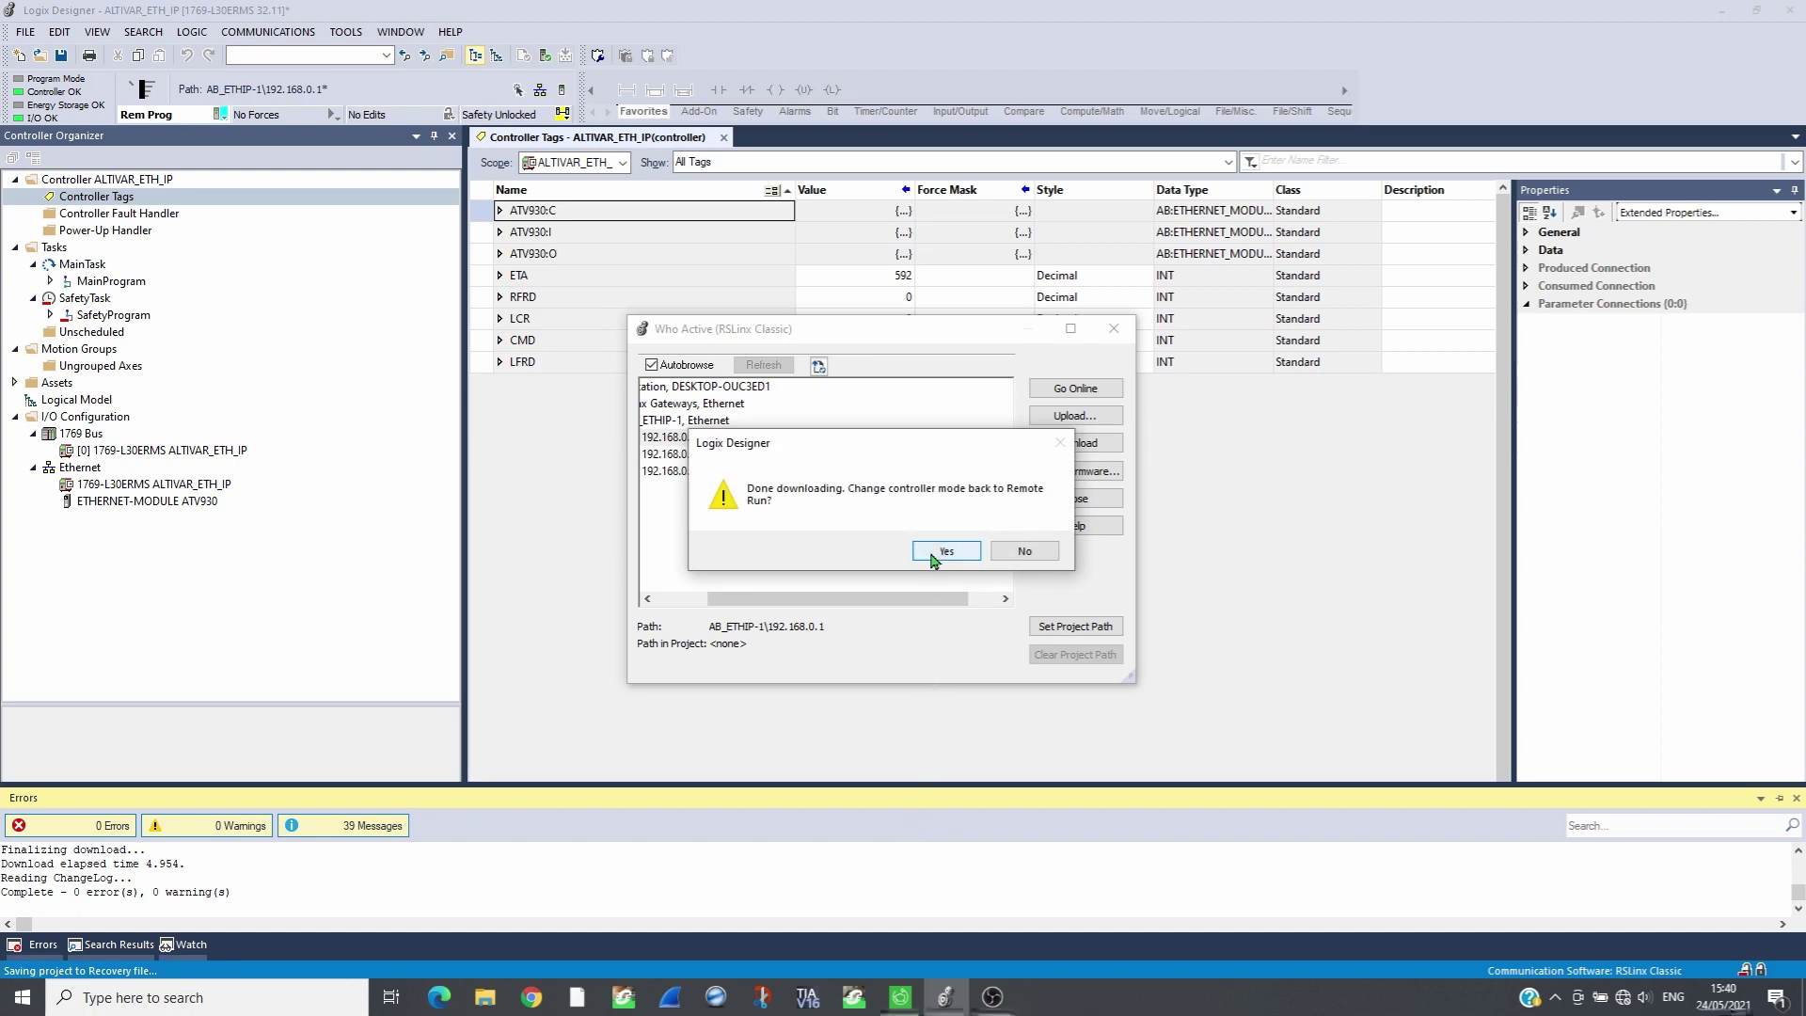
pyautogui.click(938, 555)
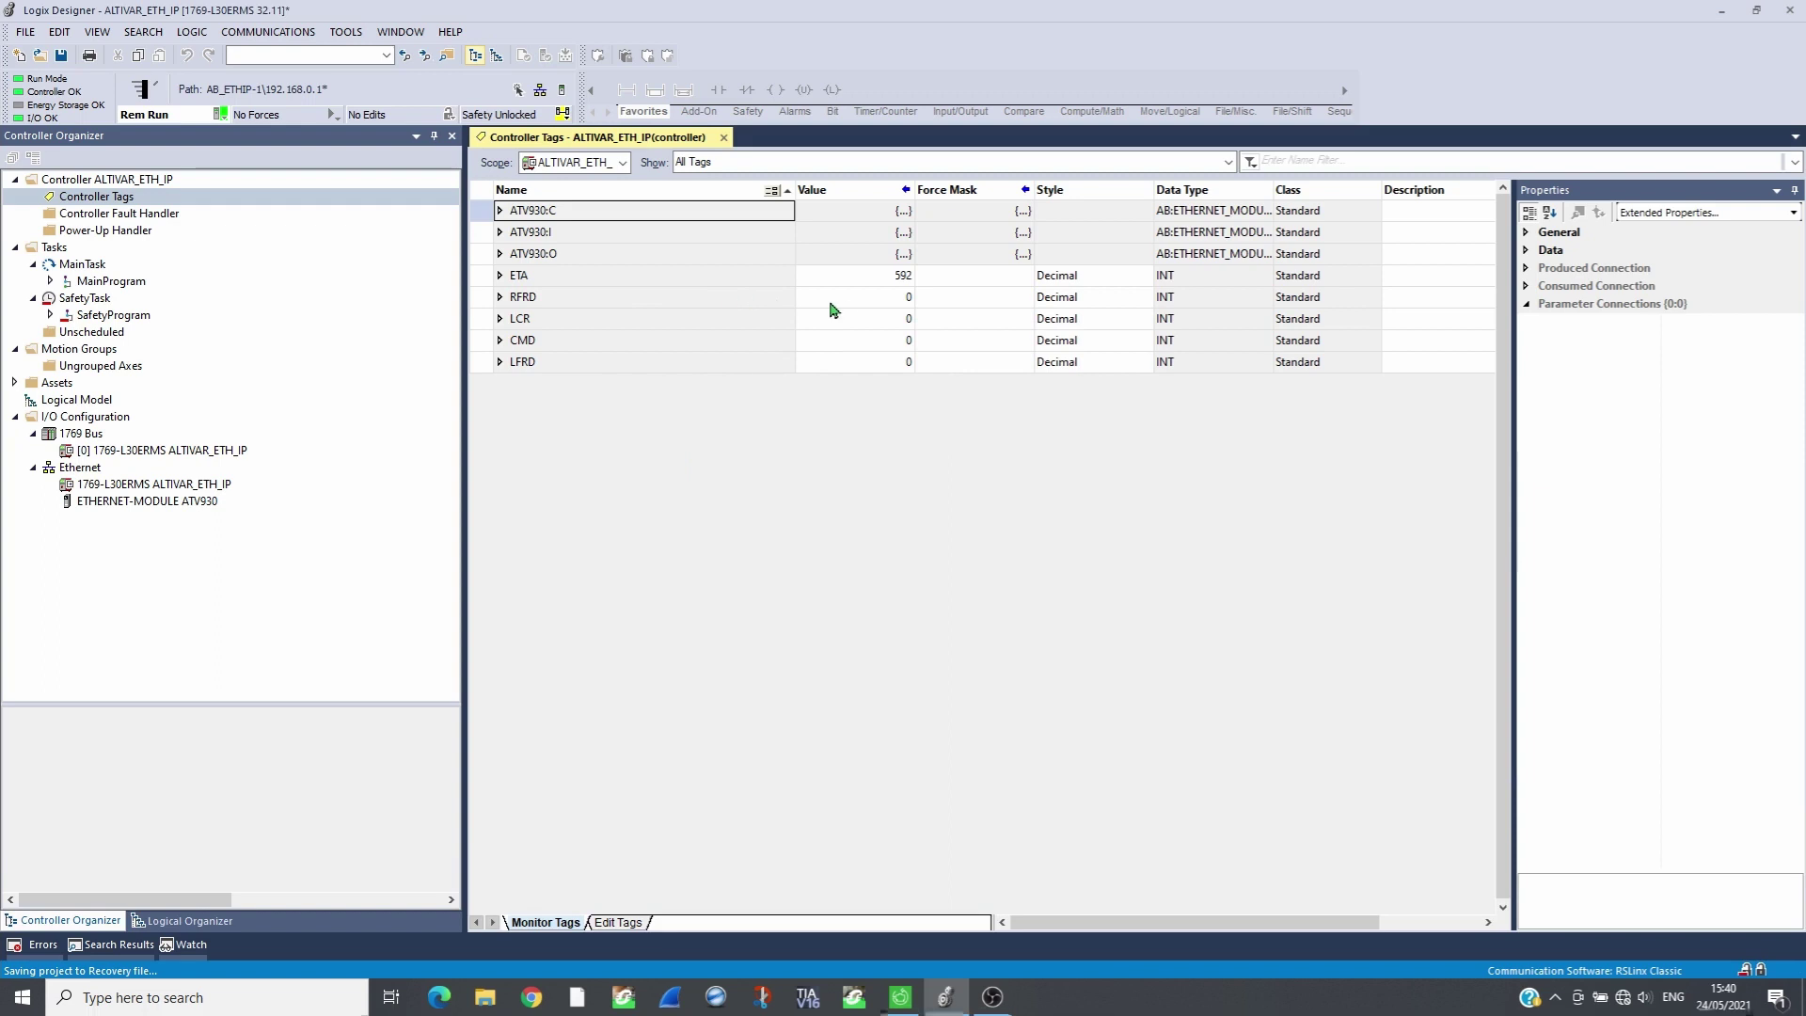
# Step: Check the ATV930 module's connection, then write 6 and then 7 to CMD
pyautogui.click(137, 500)
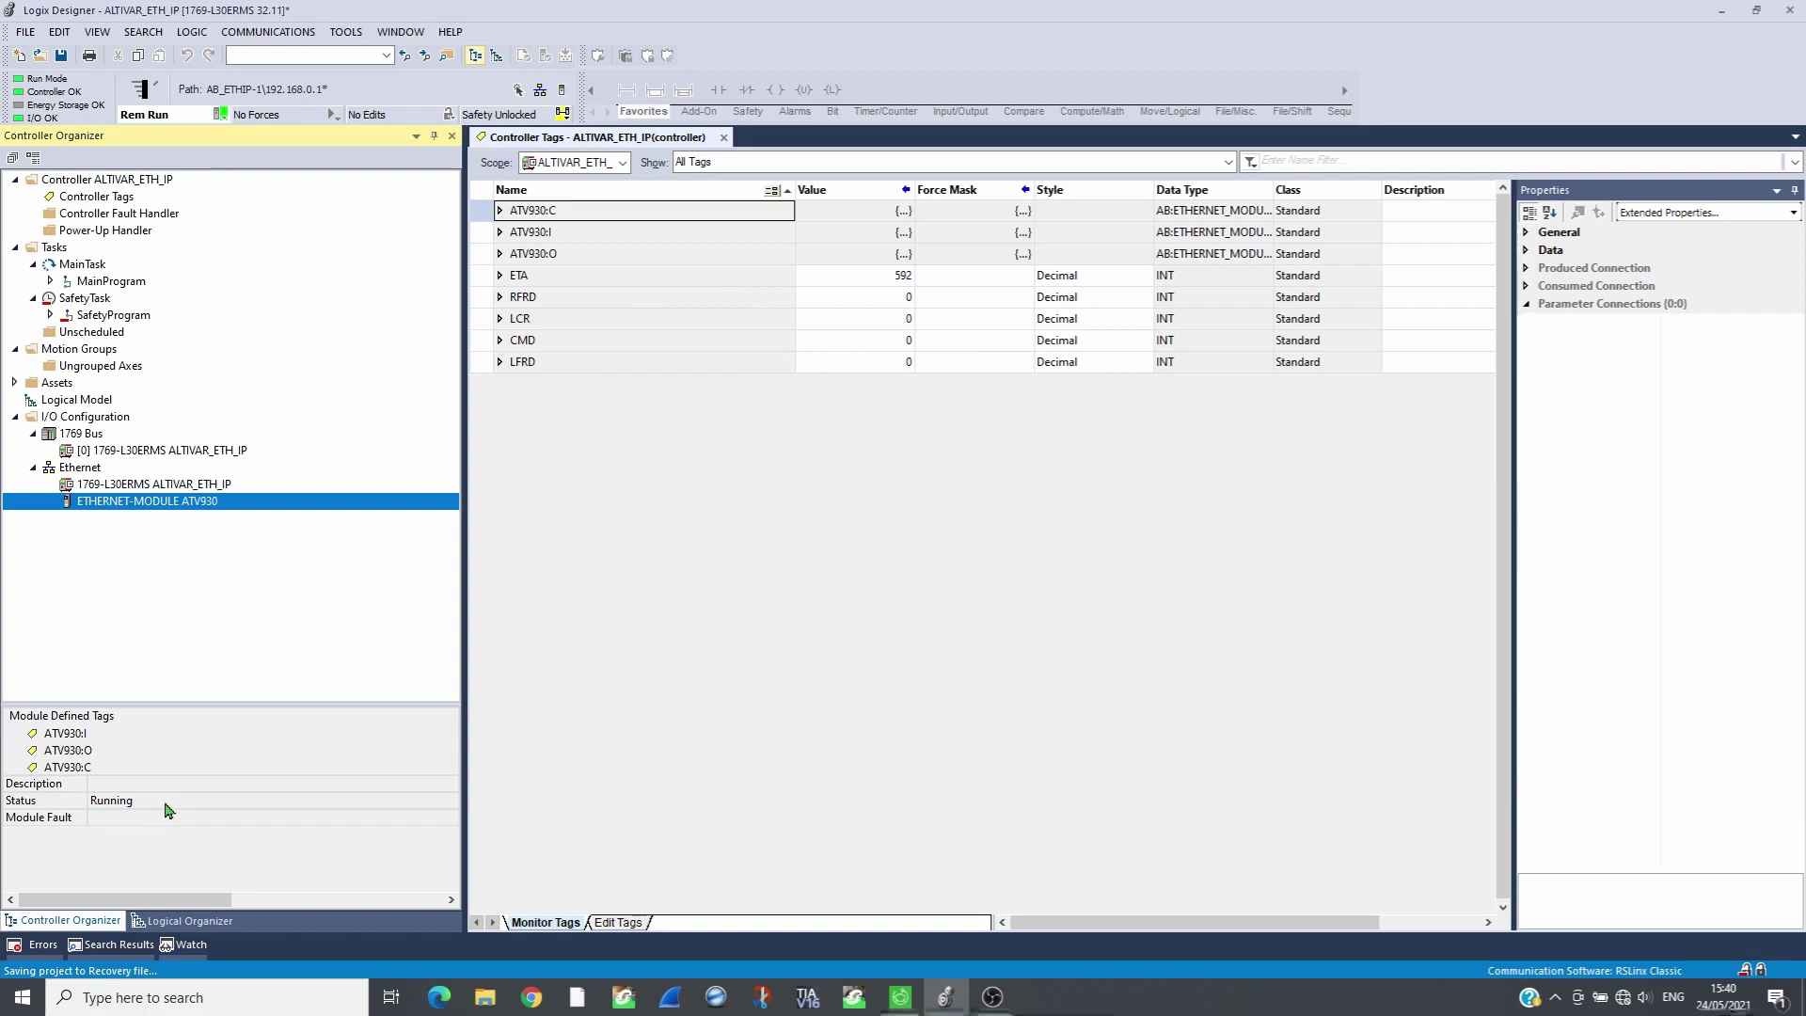
pyautogui.click(898, 340)
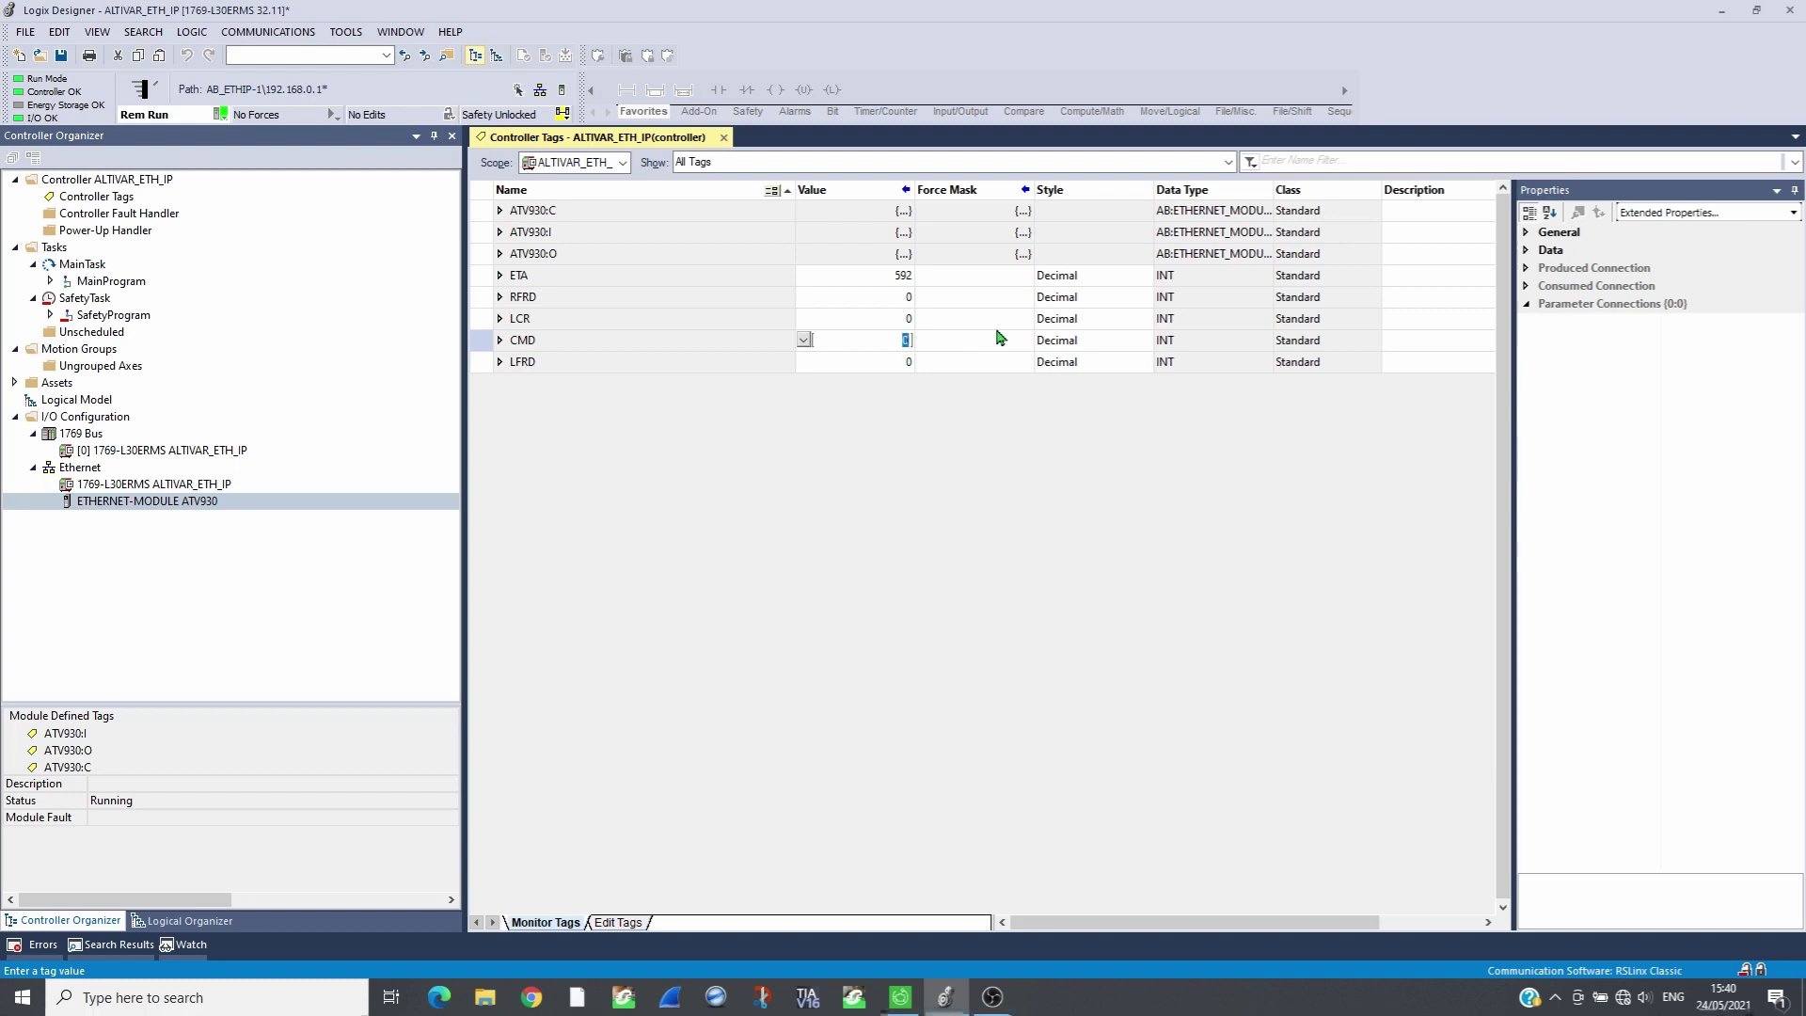
pyautogui.press('Return')
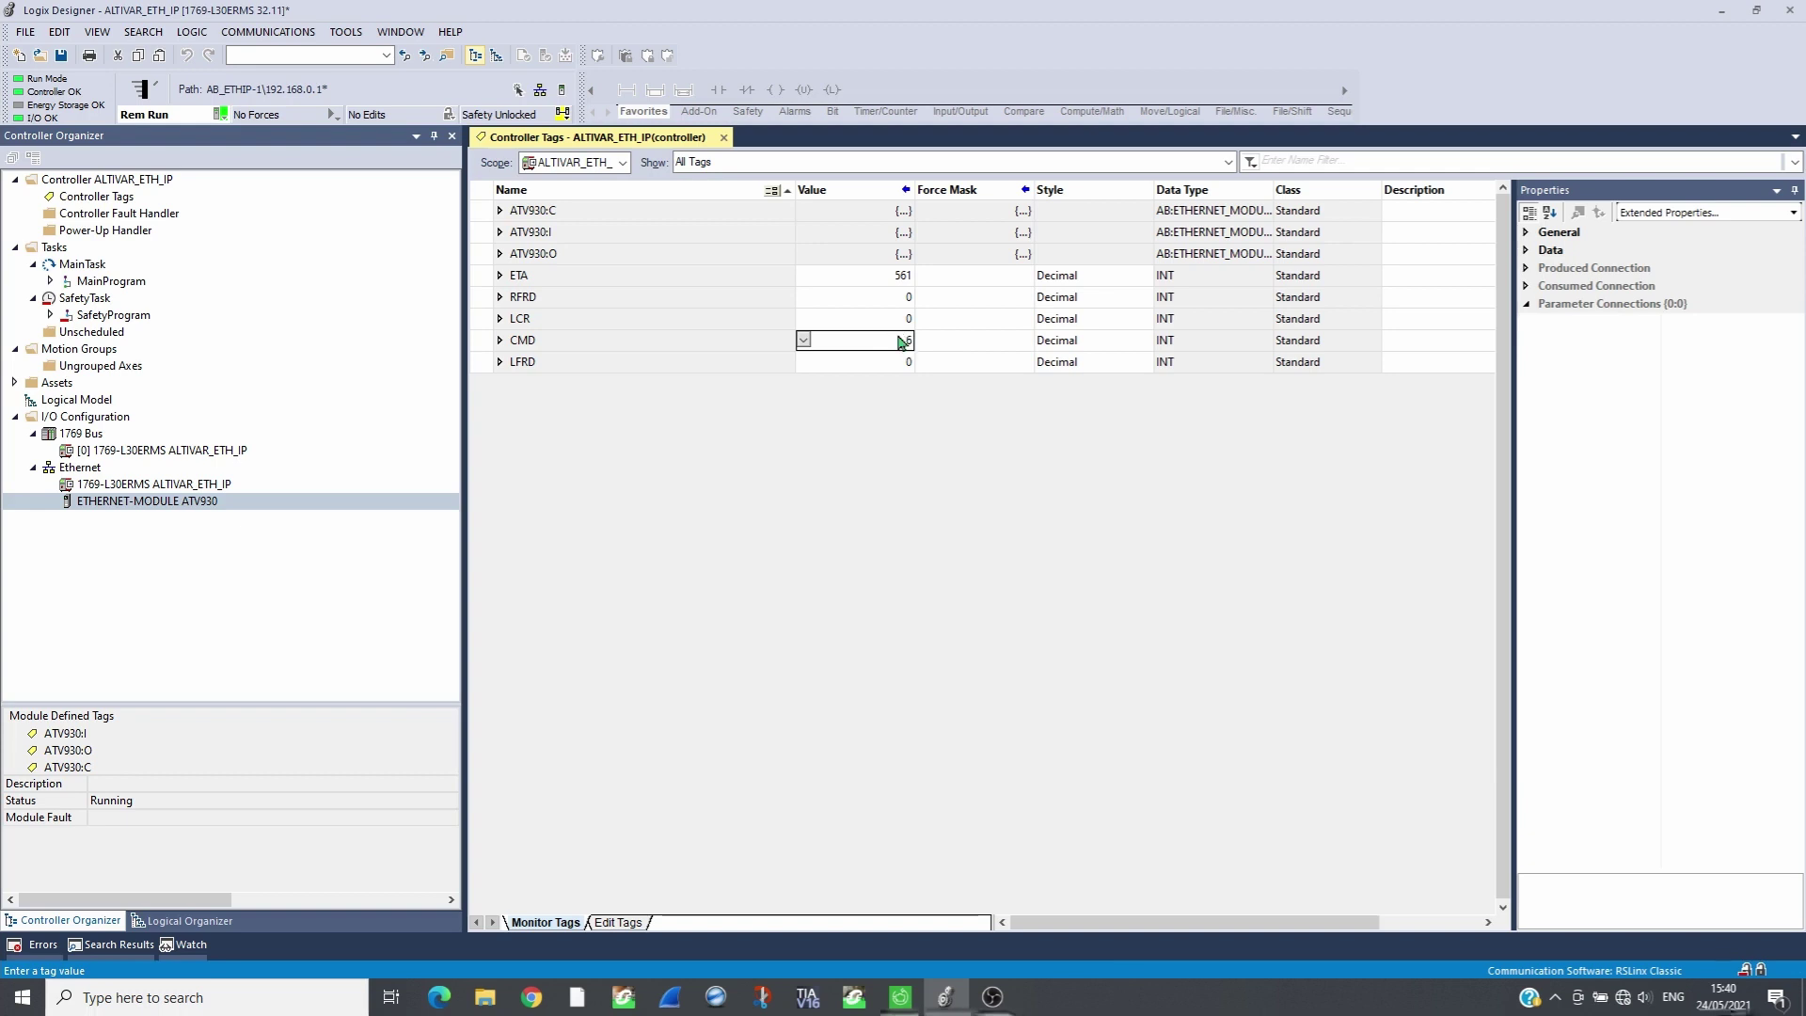
pyautogui.write('1')
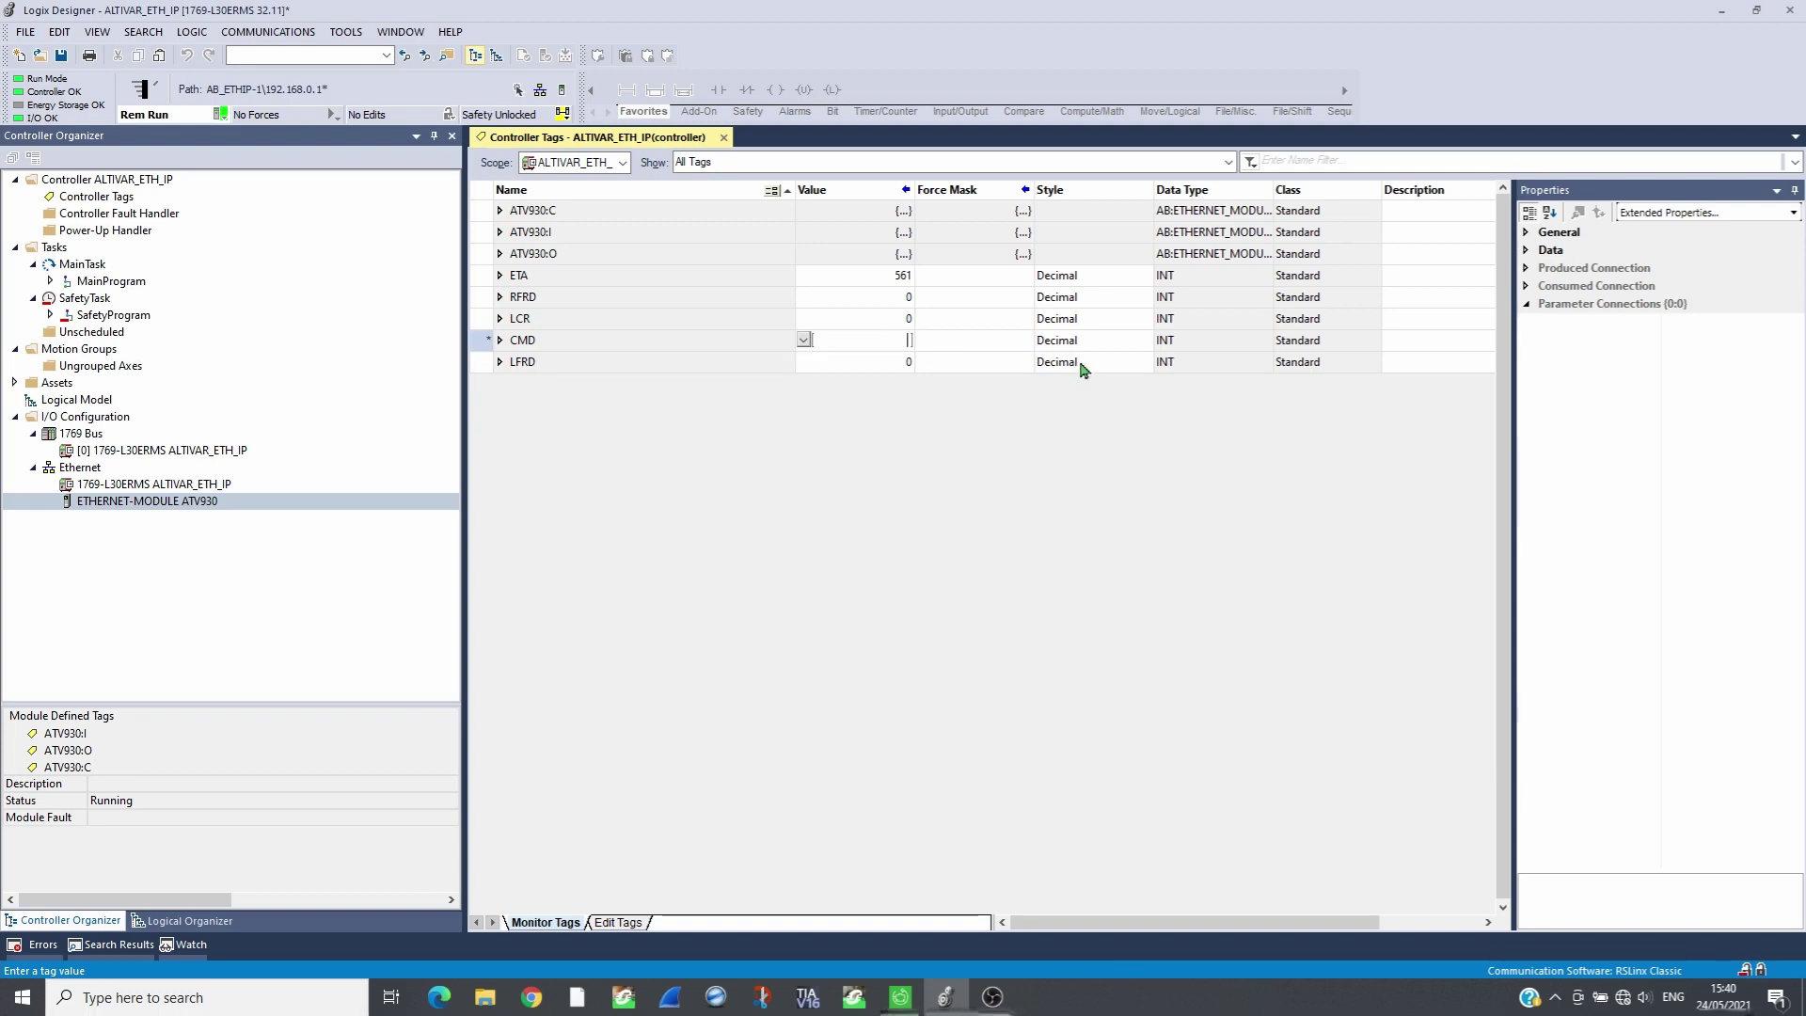
pyautogui.press('Return')
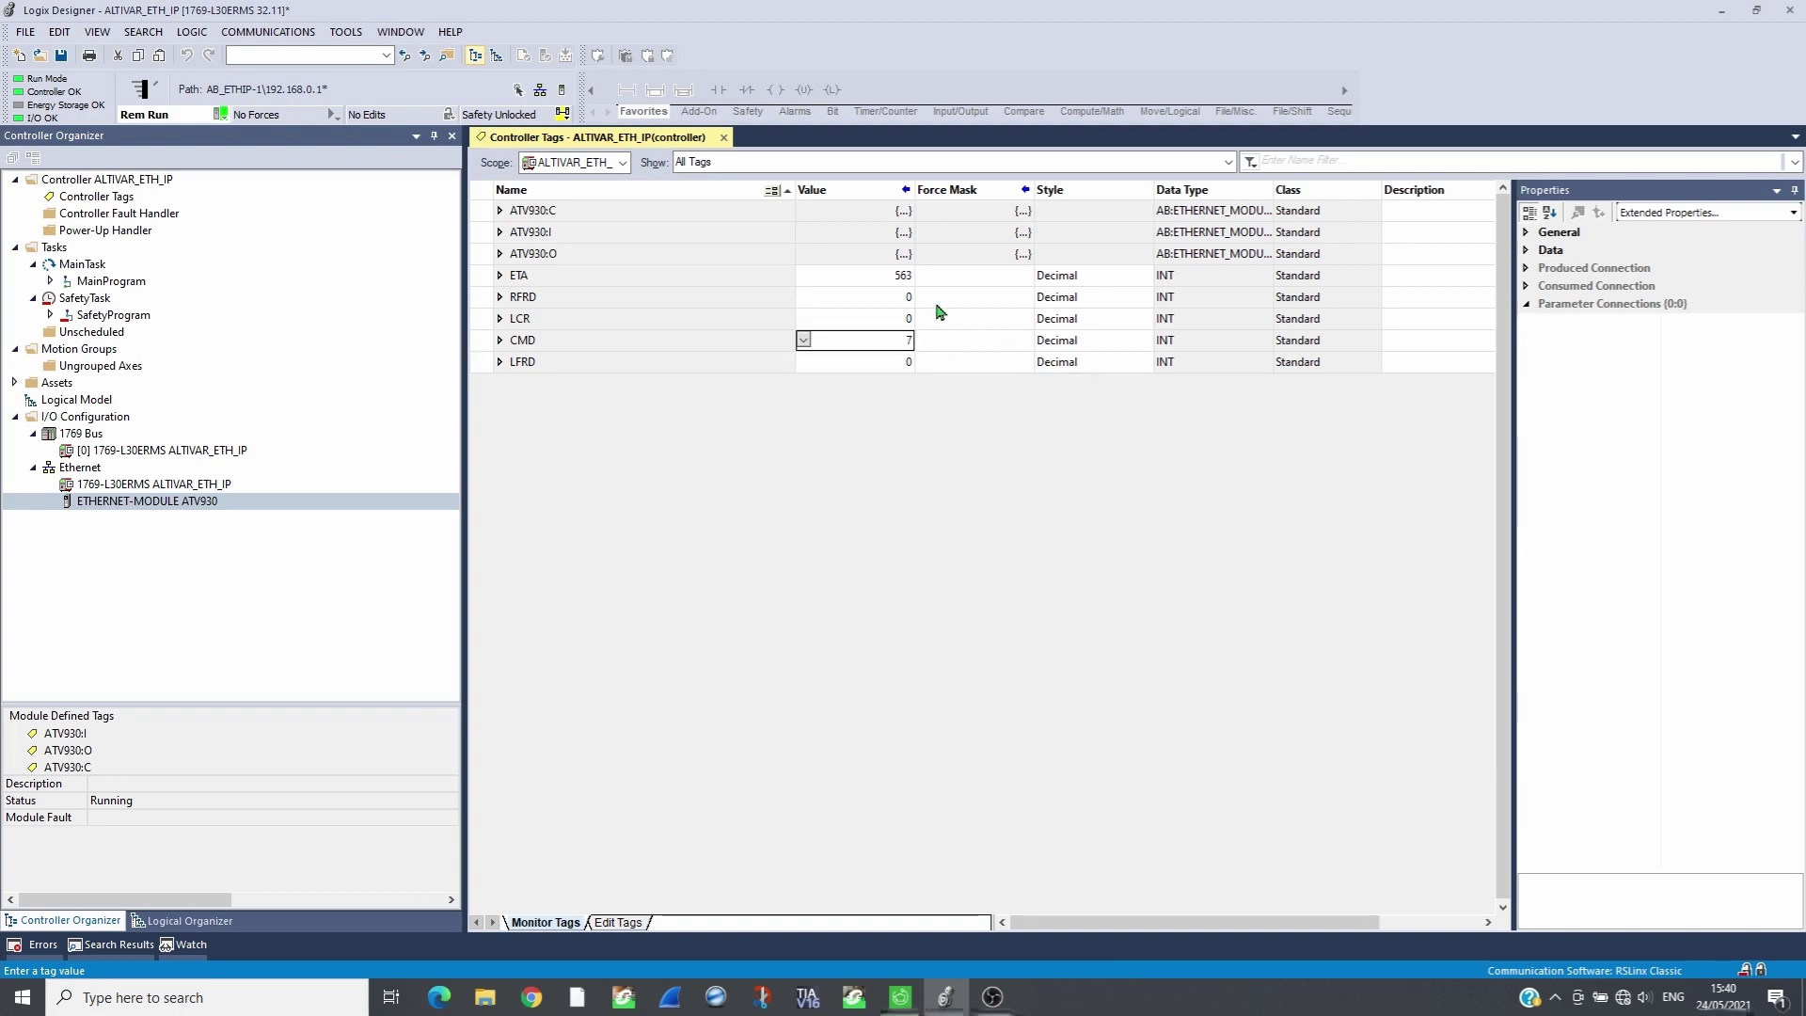
# Step: Set LFRD to a 1500 speed reference and write 15 to CMD to run the drive
pyautogui.click(906, 361)
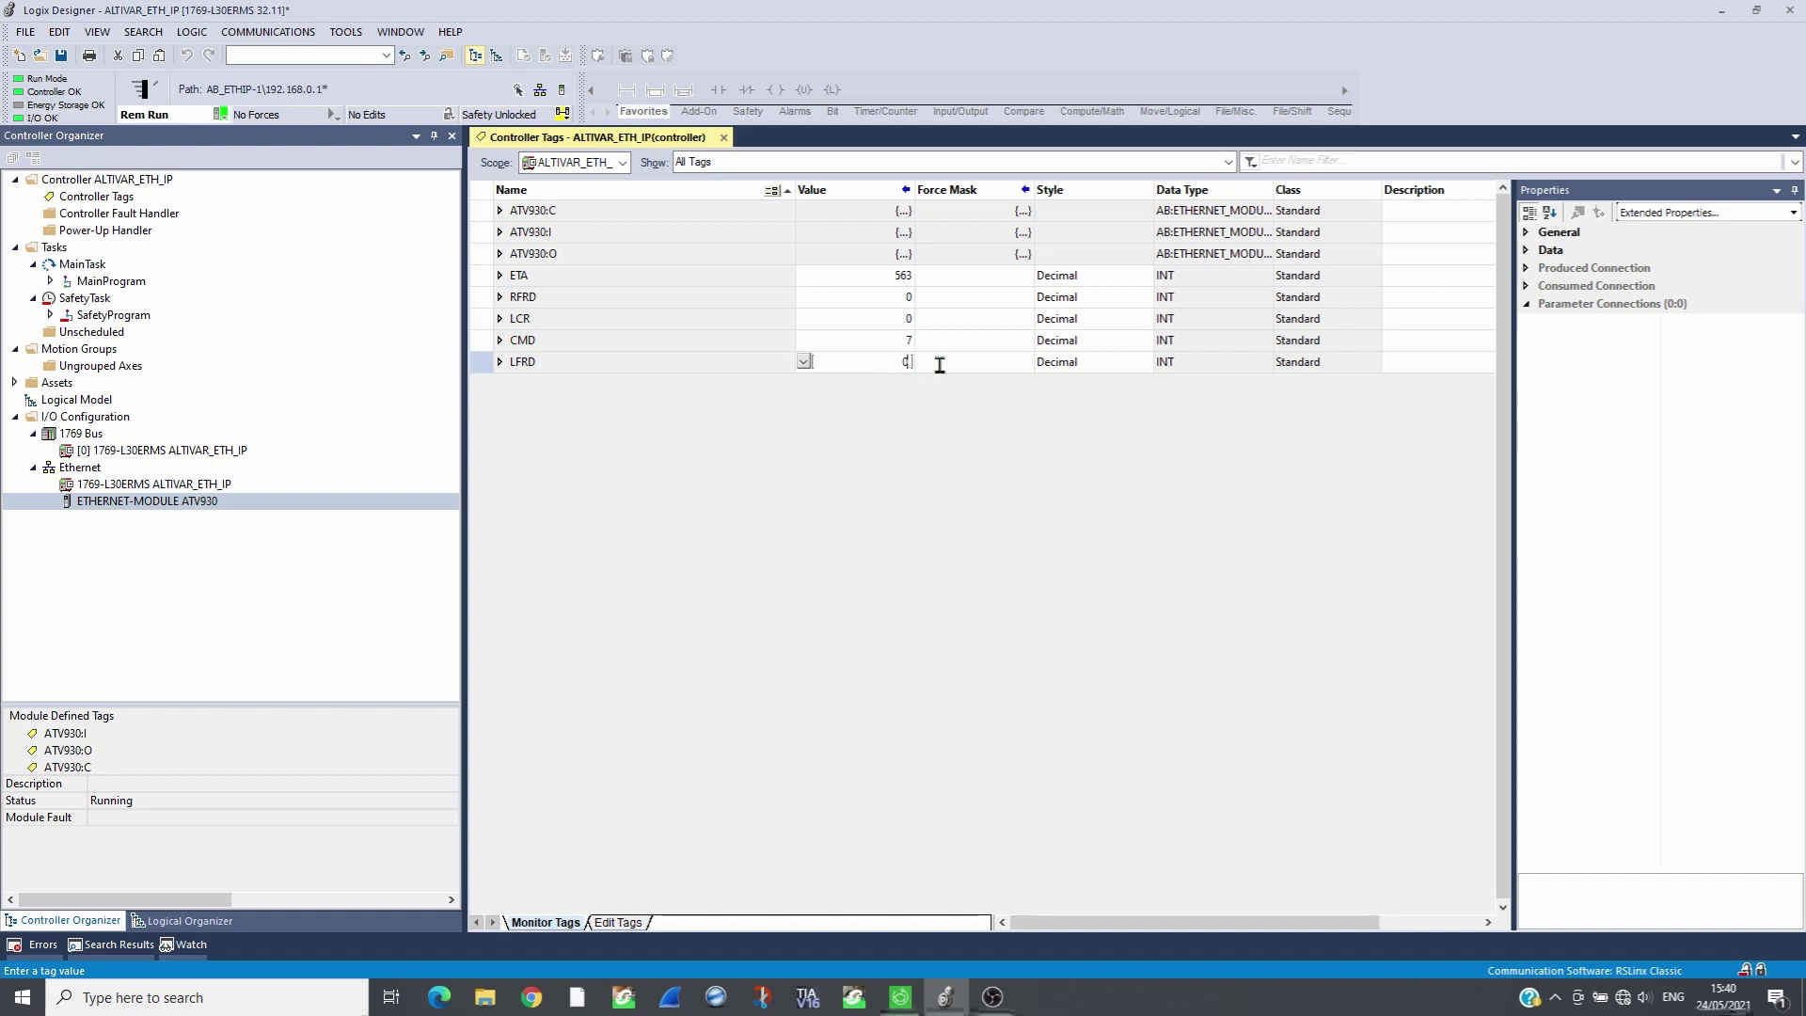
pyautogui.write('1500')
pyautogui.press('Return')
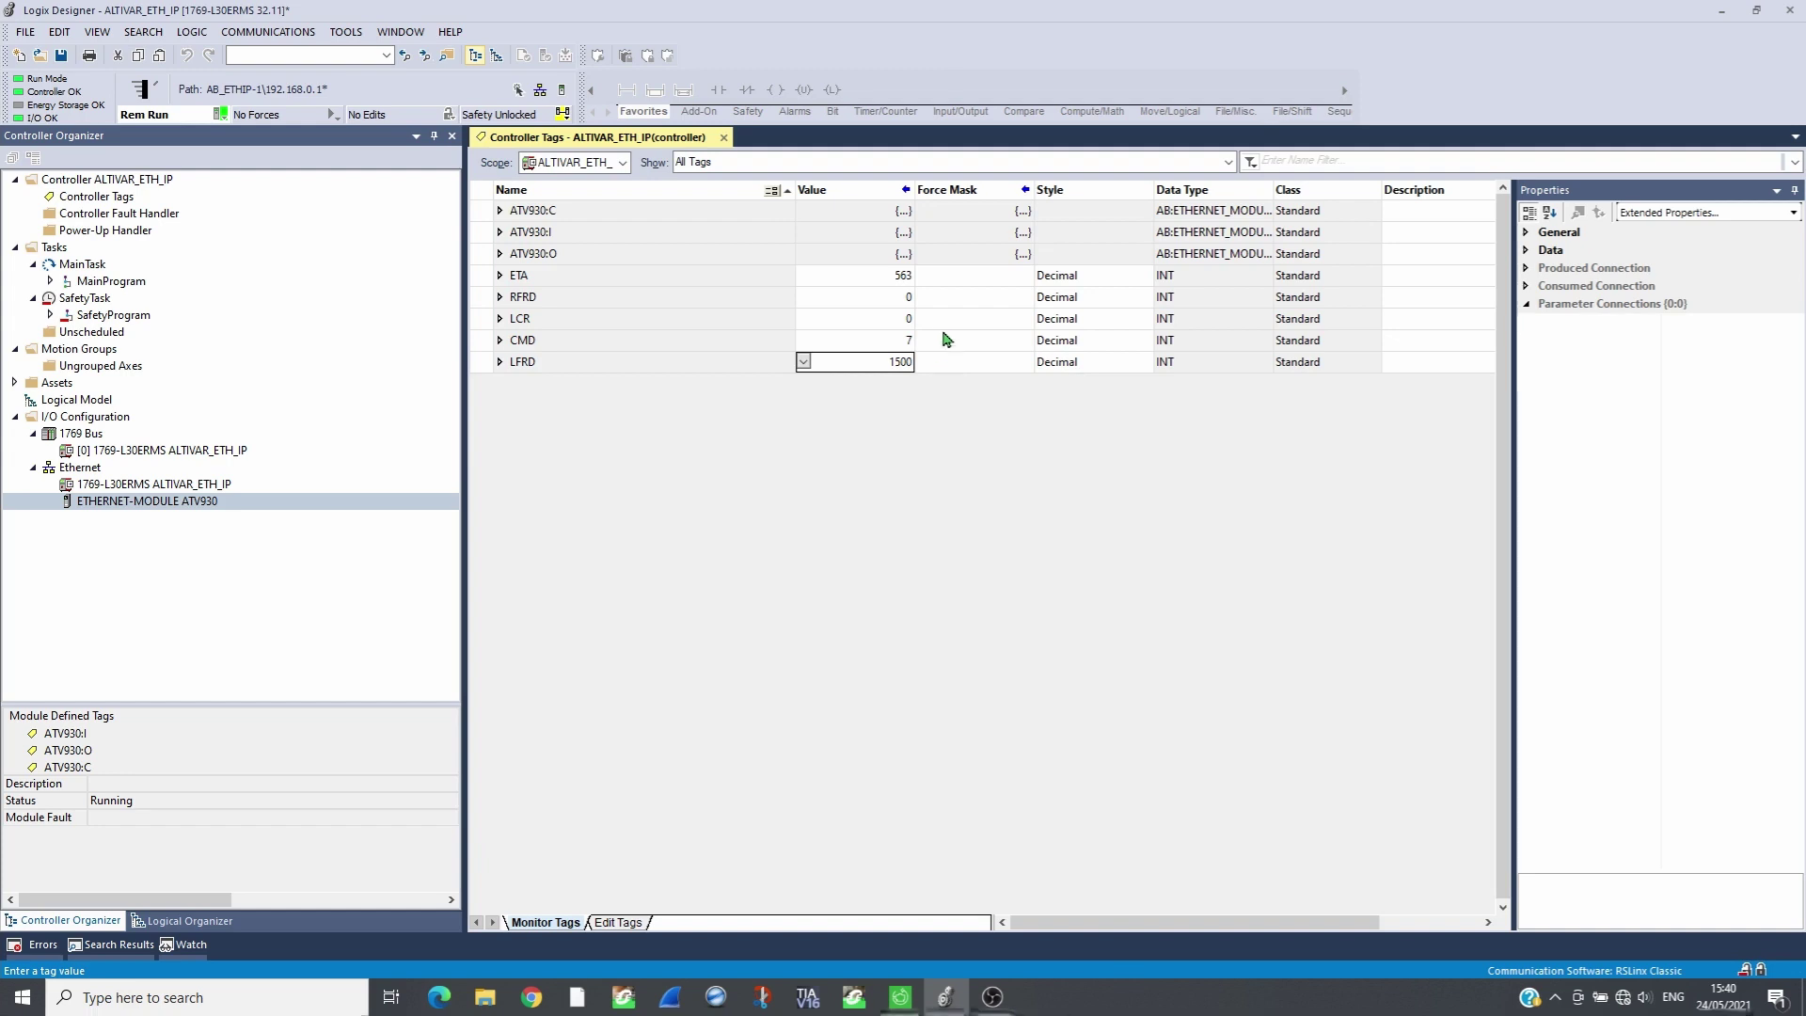
pyautogui.click(907, 339)
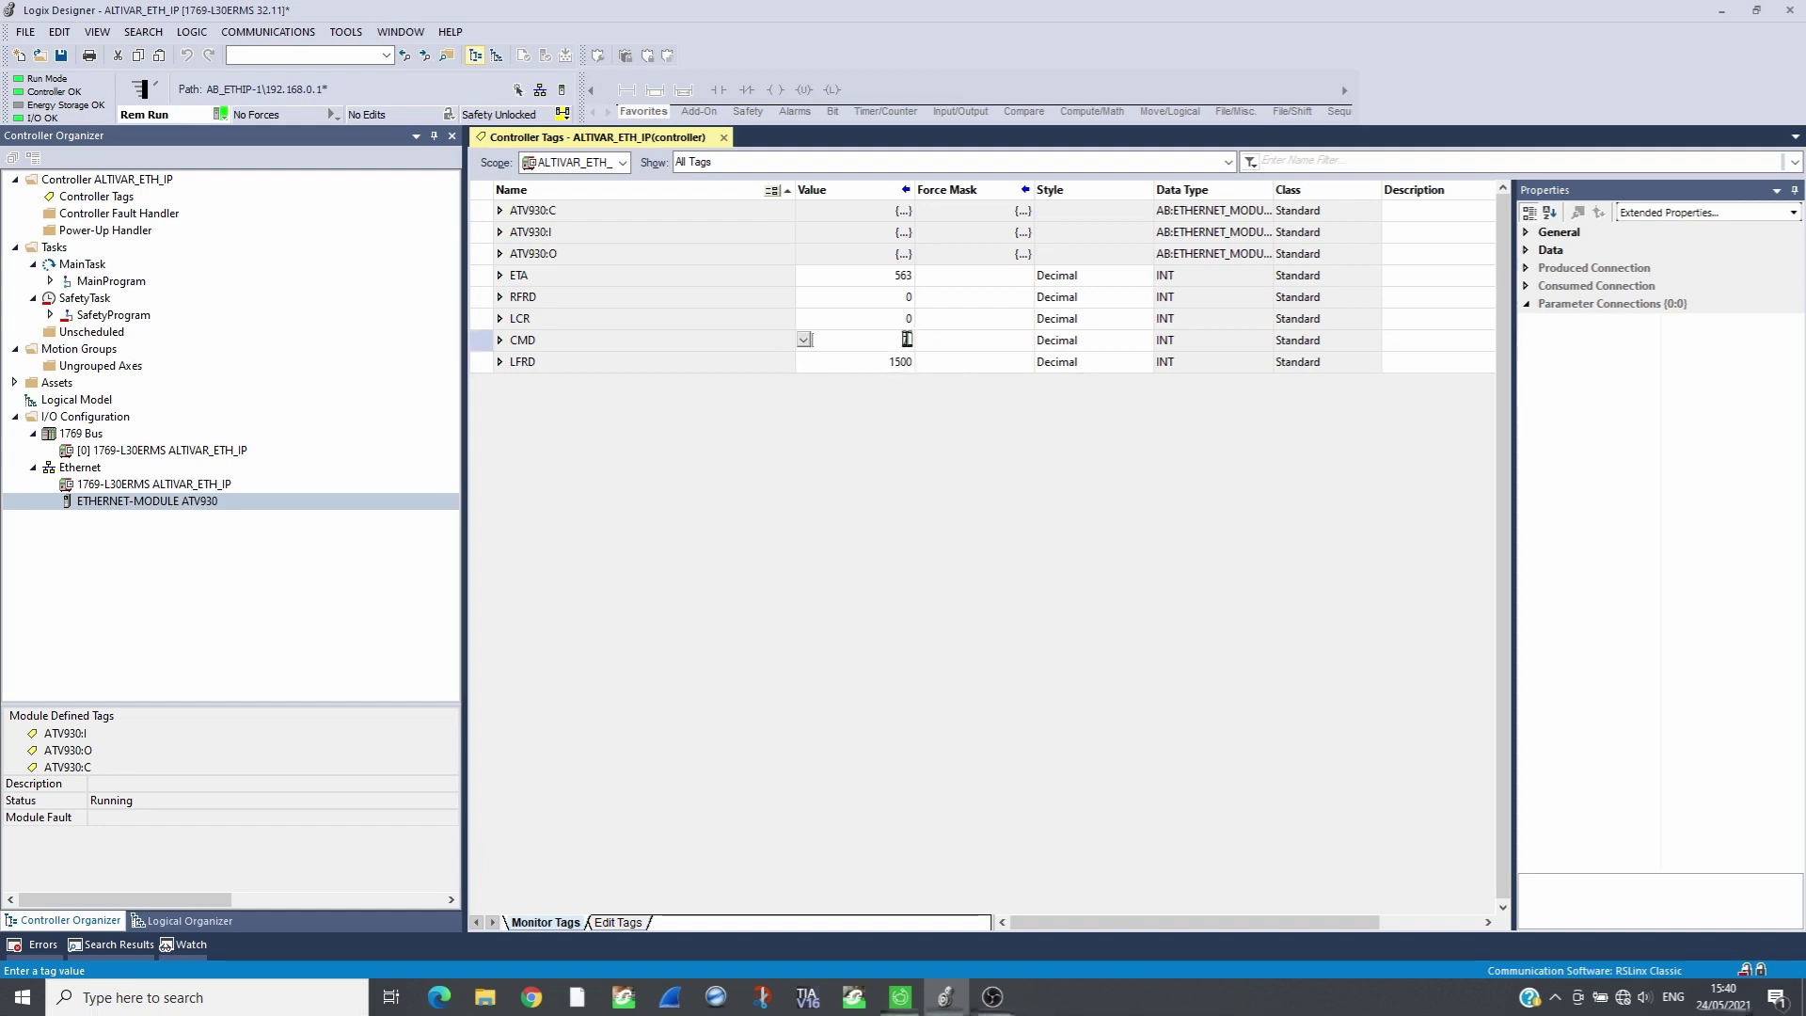
pyautogui.press('BackSpace')
pyautogui.write('15')
pyautogui.press('Return')
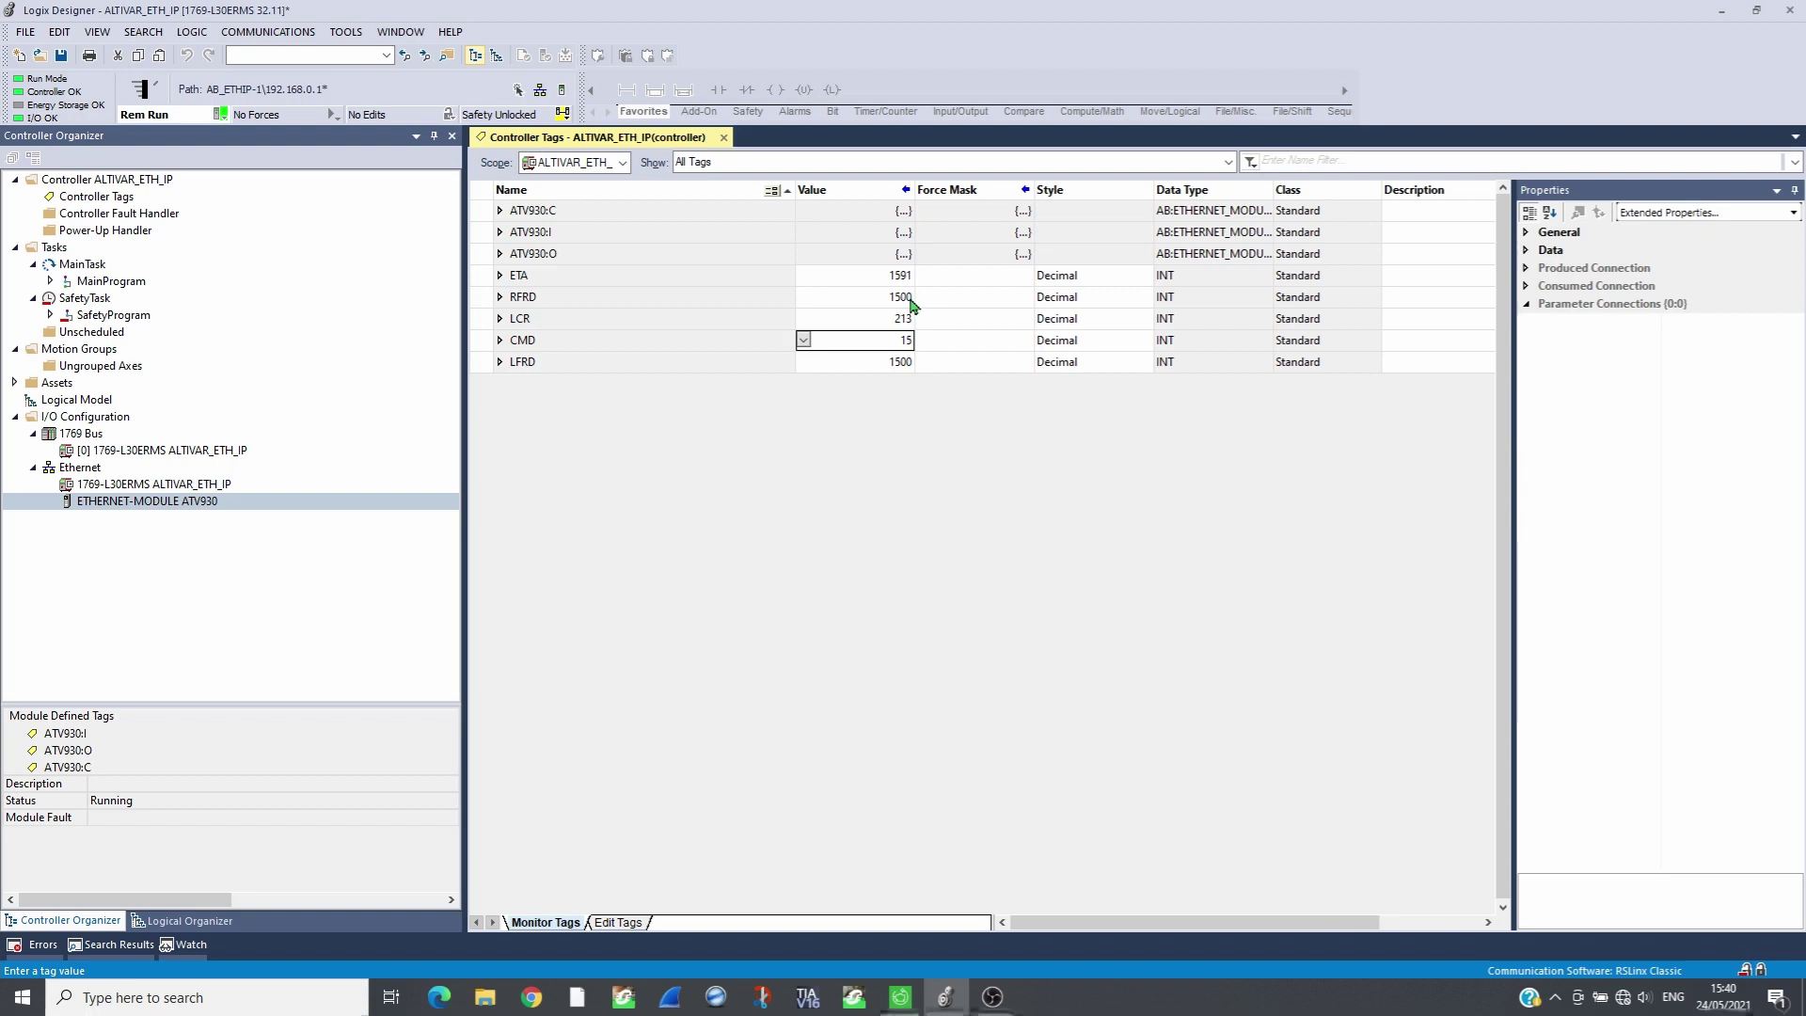
# Step: Confirm in SoMove that the drive runs with ETA 1591, RFRD 1500 and LCR 213
pyautogui.hotkey('alt', 'Tab')
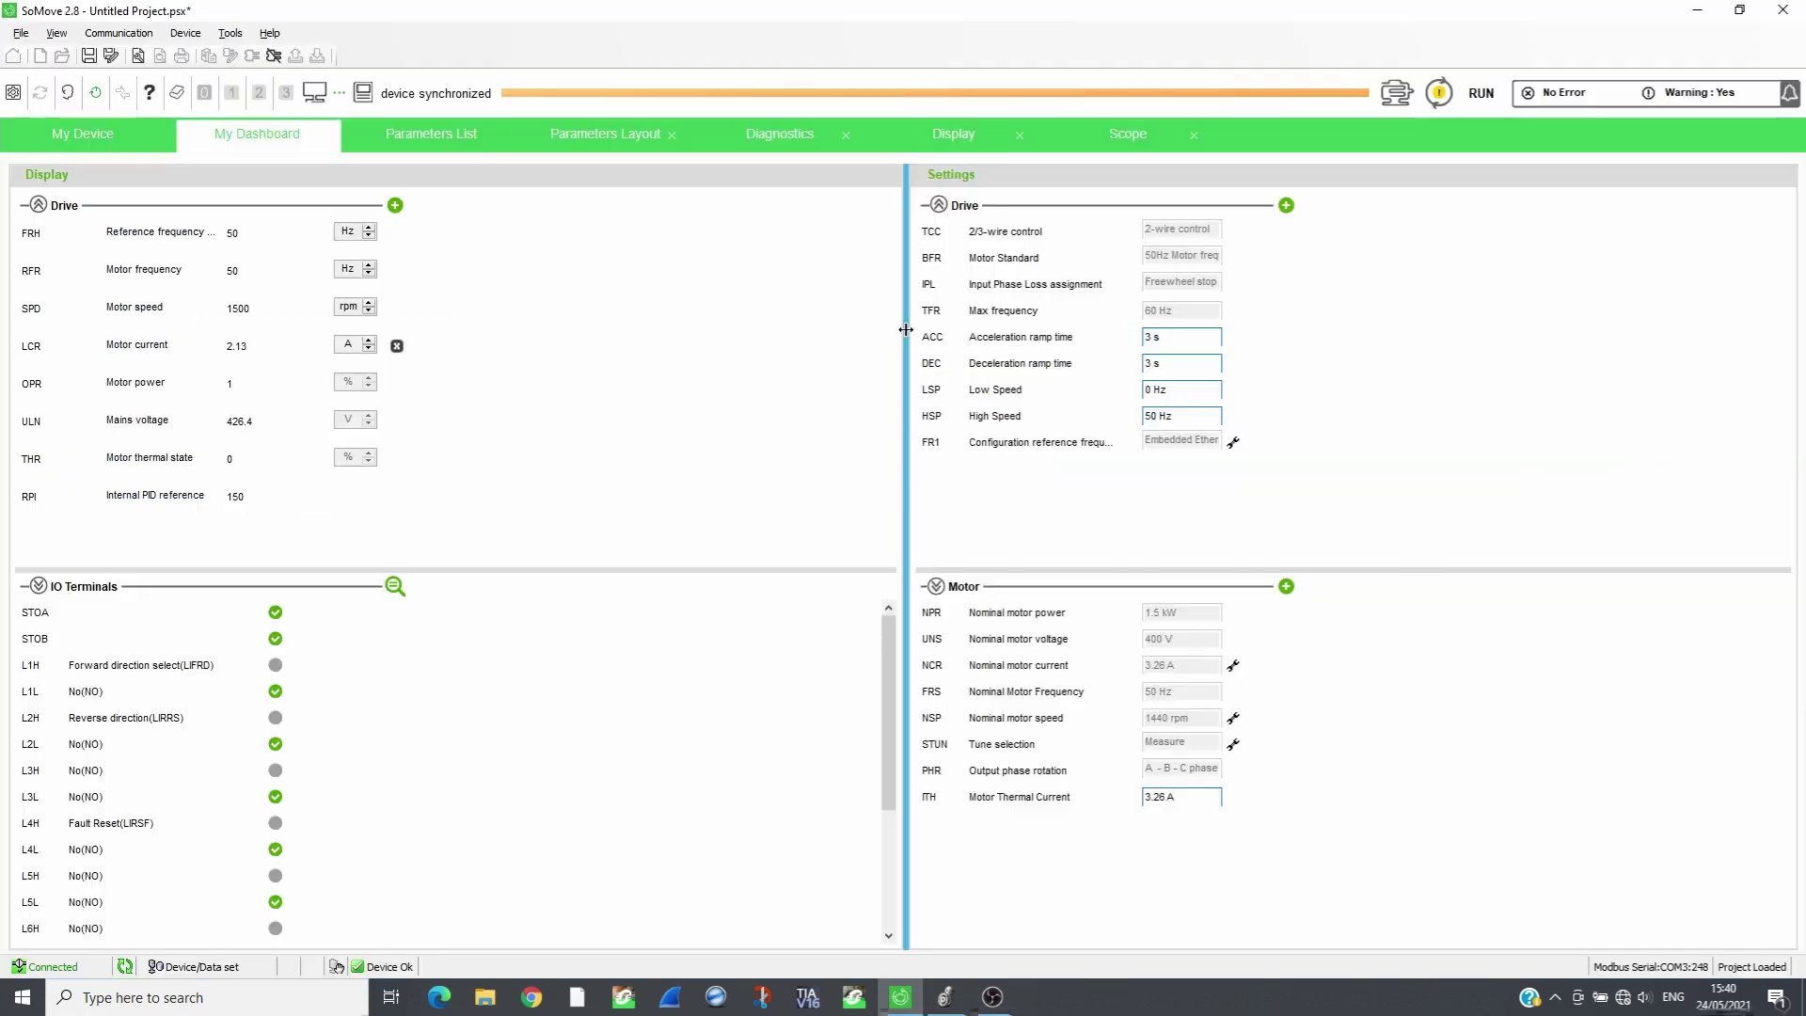
pyautogui.moveTo(282, 358)
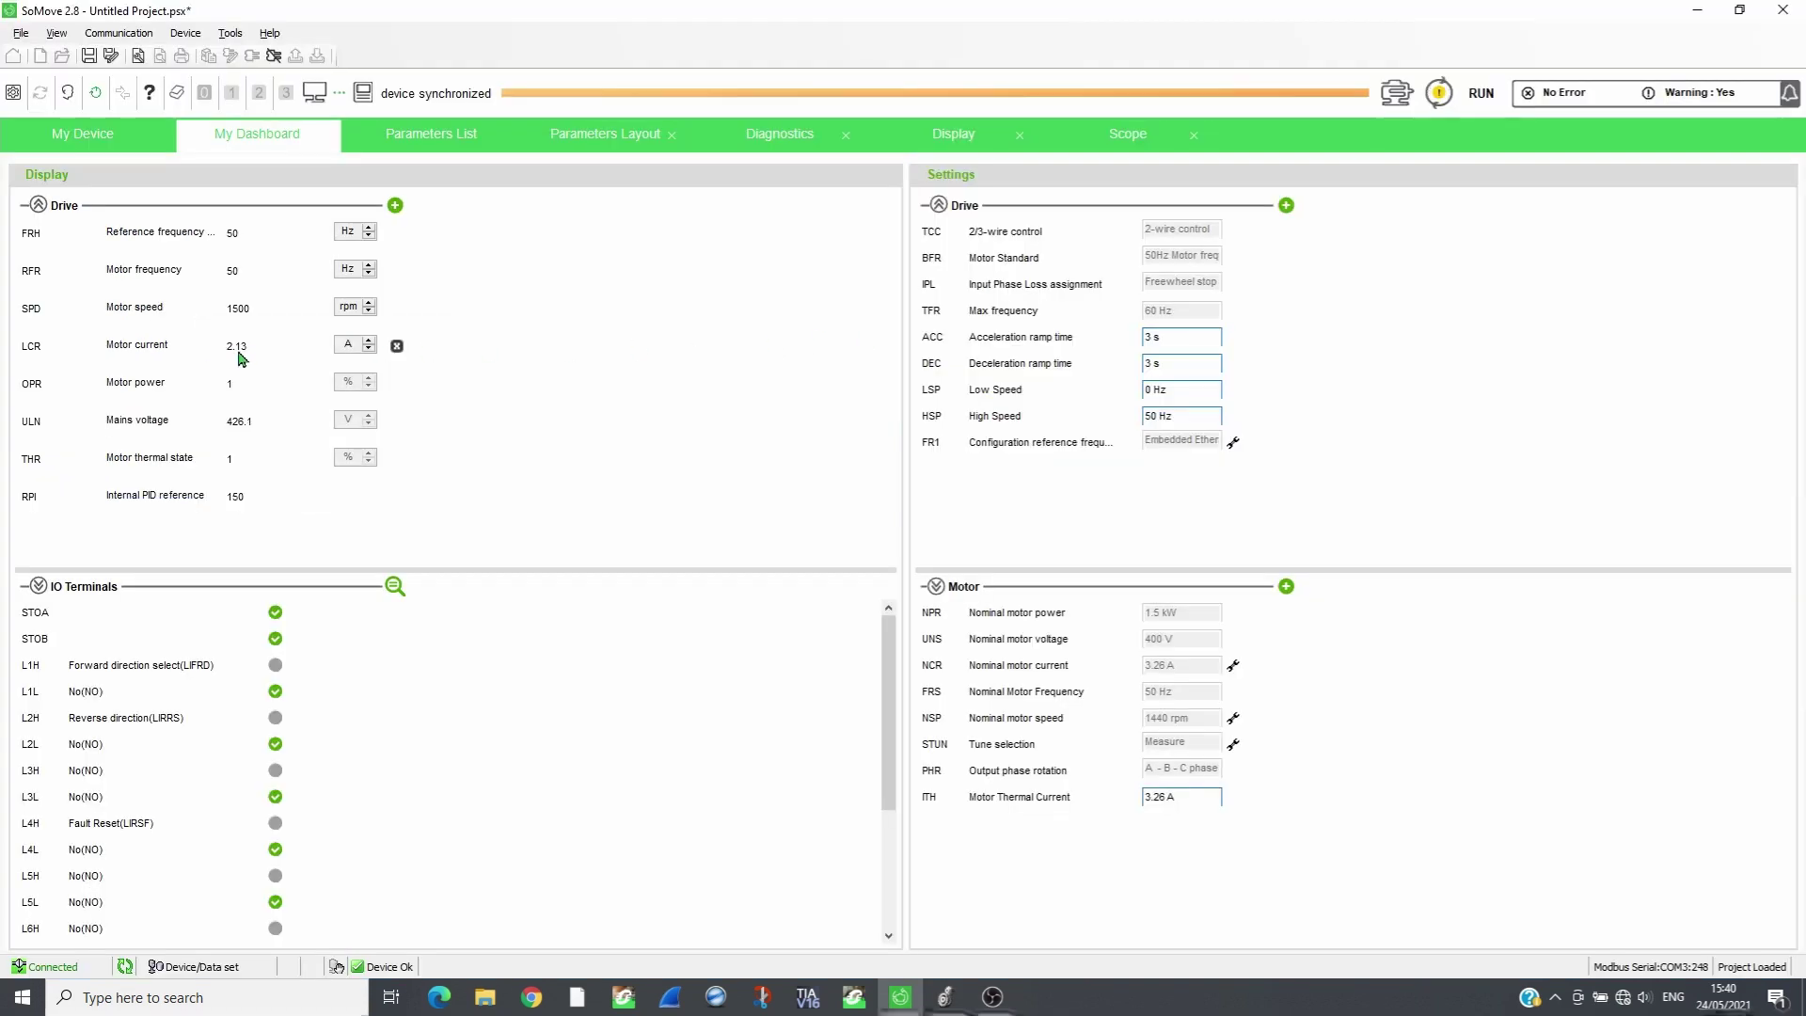
pyautogui.moveTo(235, 320)
pyautogui.hotkey('alt', 'Tab')
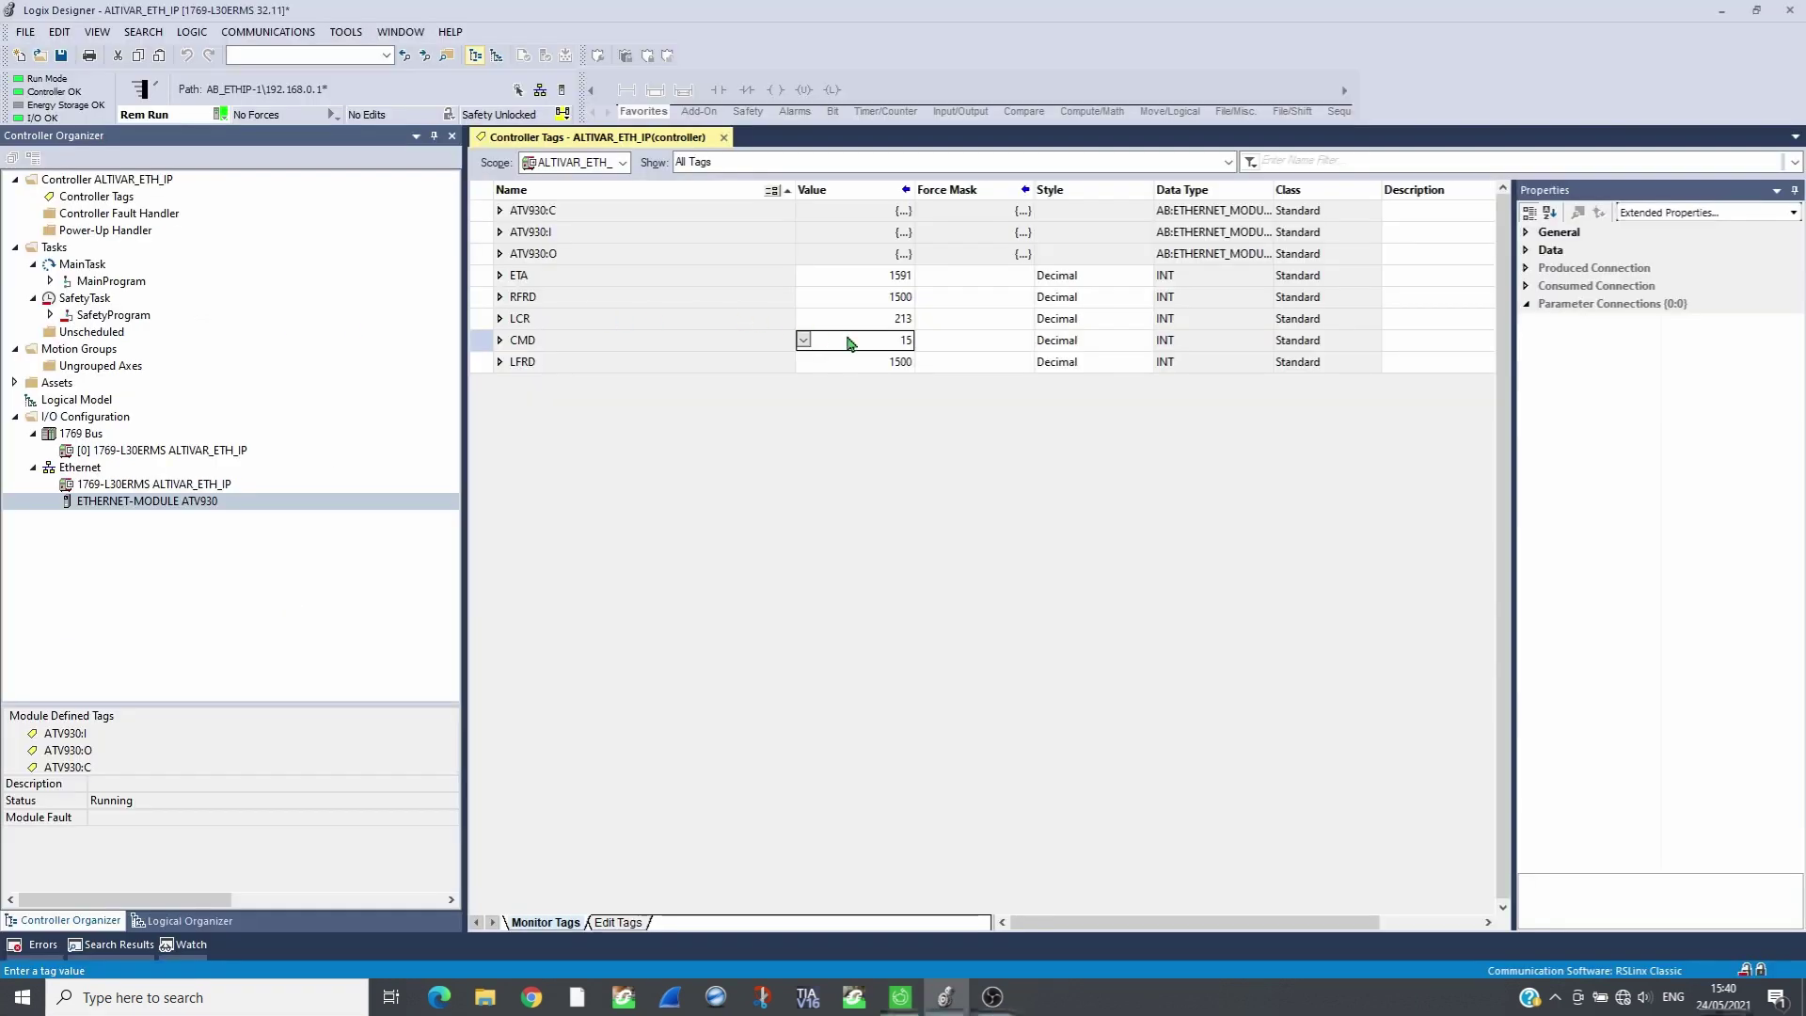
# Step: Write 7 to CMD and confirm in SoMove that ETA reads 563 and RFRD and LCR drop to 0
pyautogui.doubleClick(905, 341)
pyautogui.write('7')
pyautogui.press('Return')
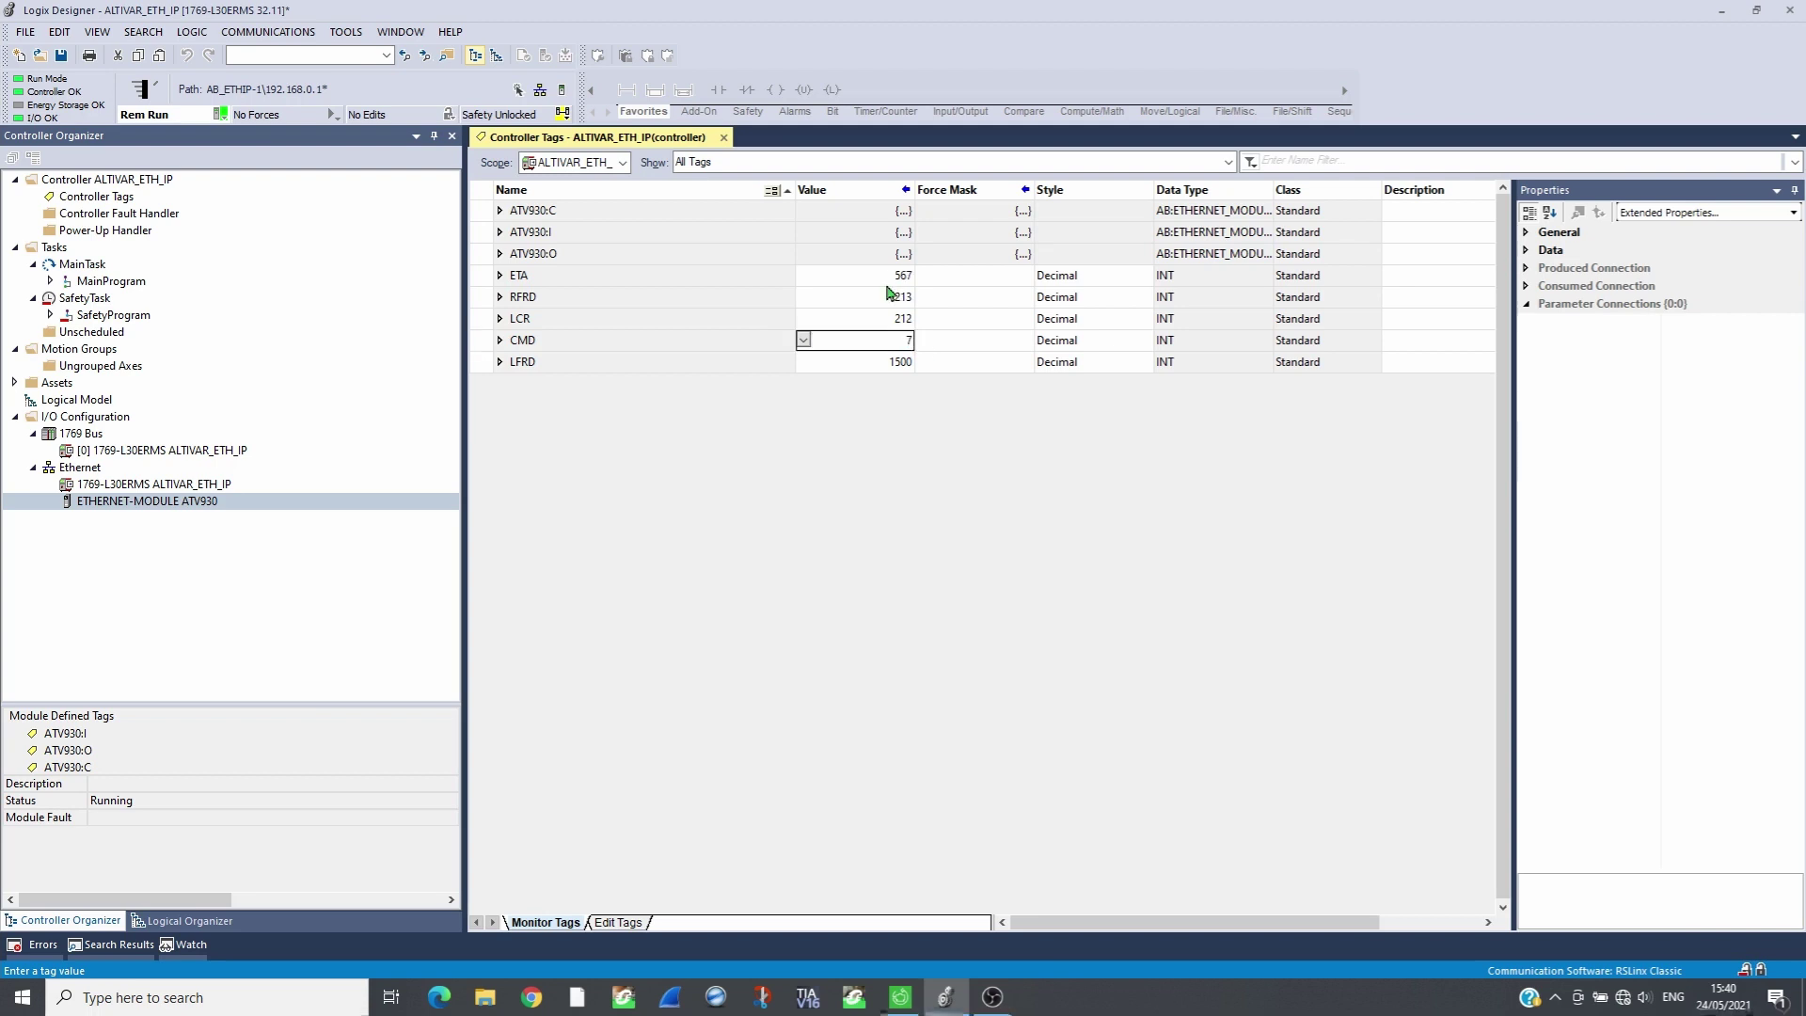
pyautogui.hotkey('alt', 'Tab')
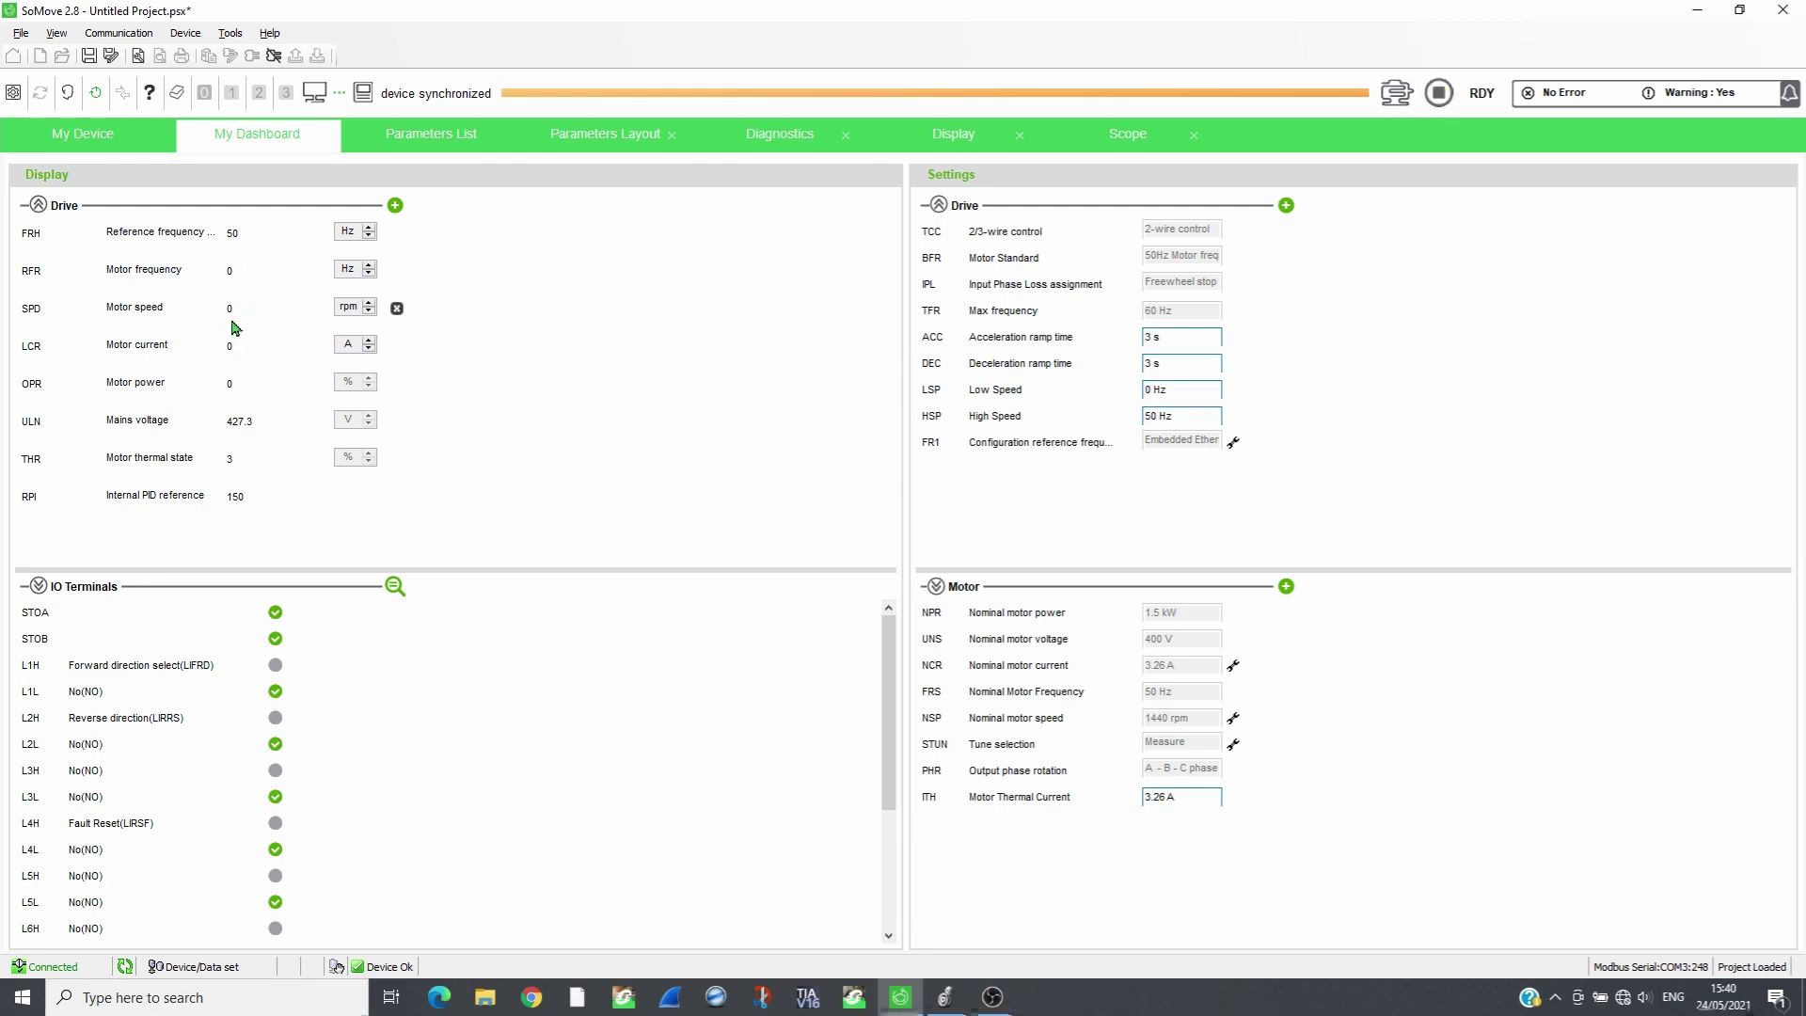
pyautogui.hotkey('alt', 'Tab')
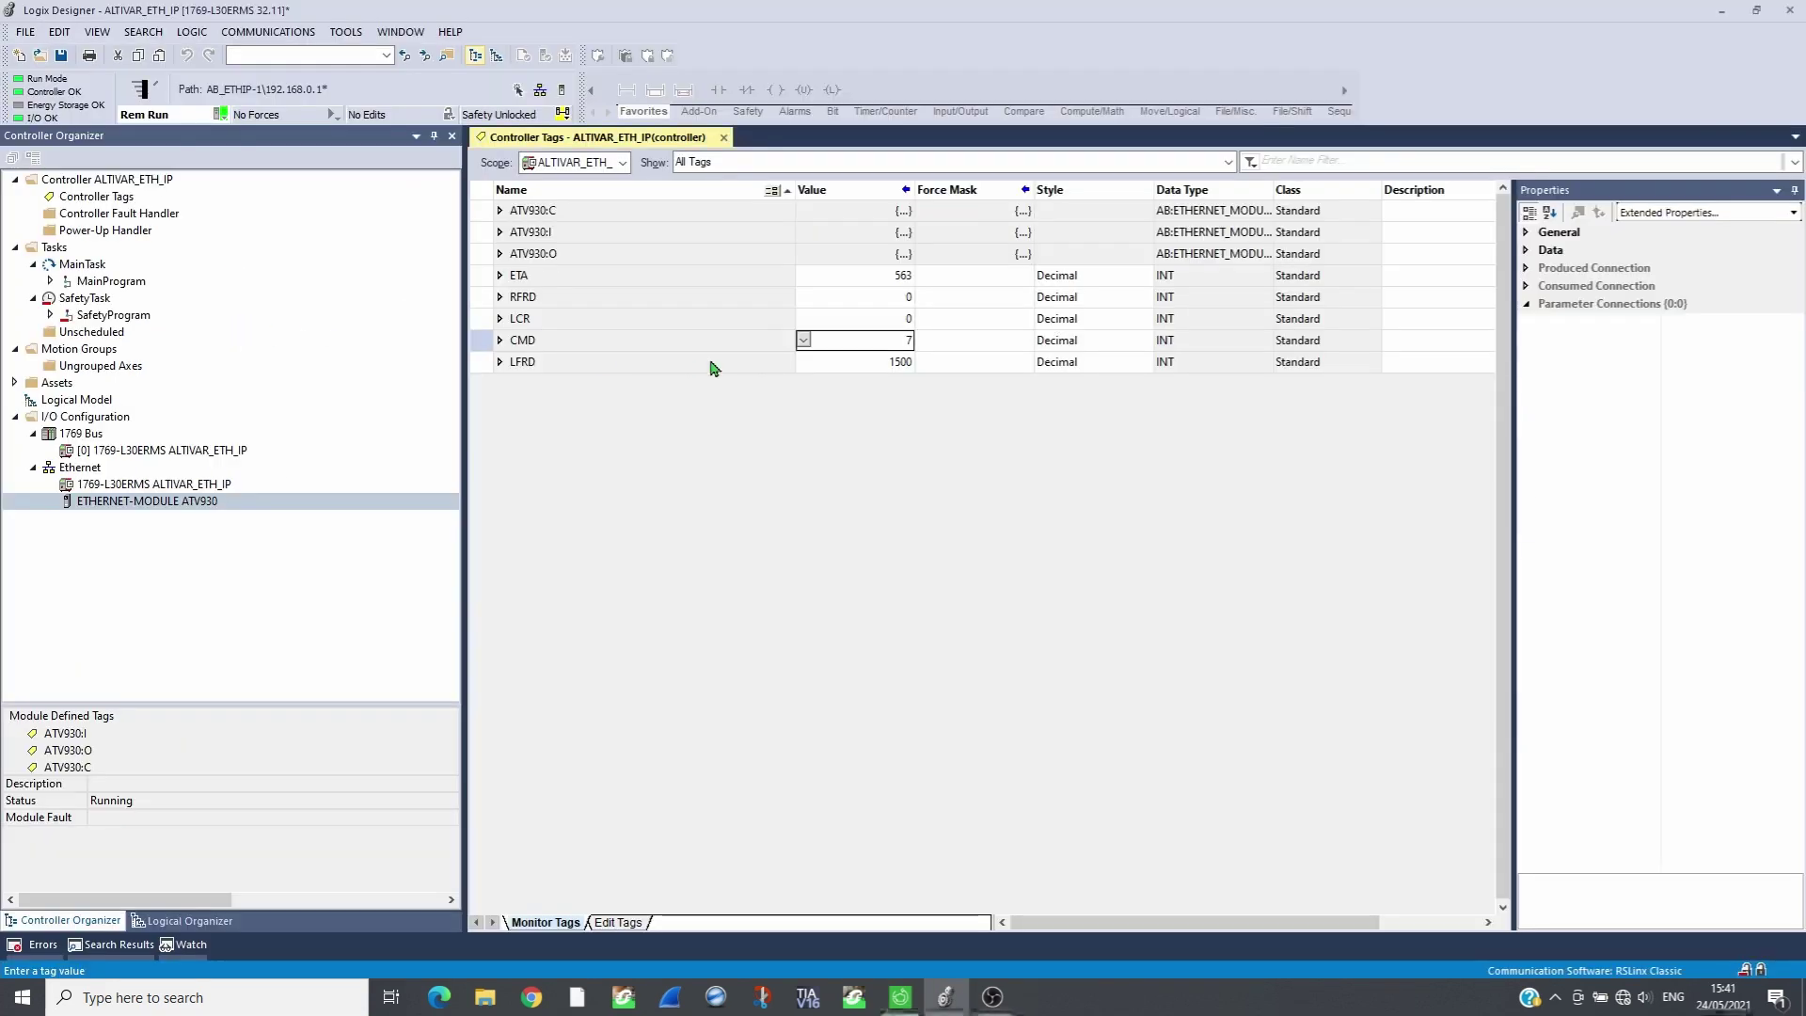